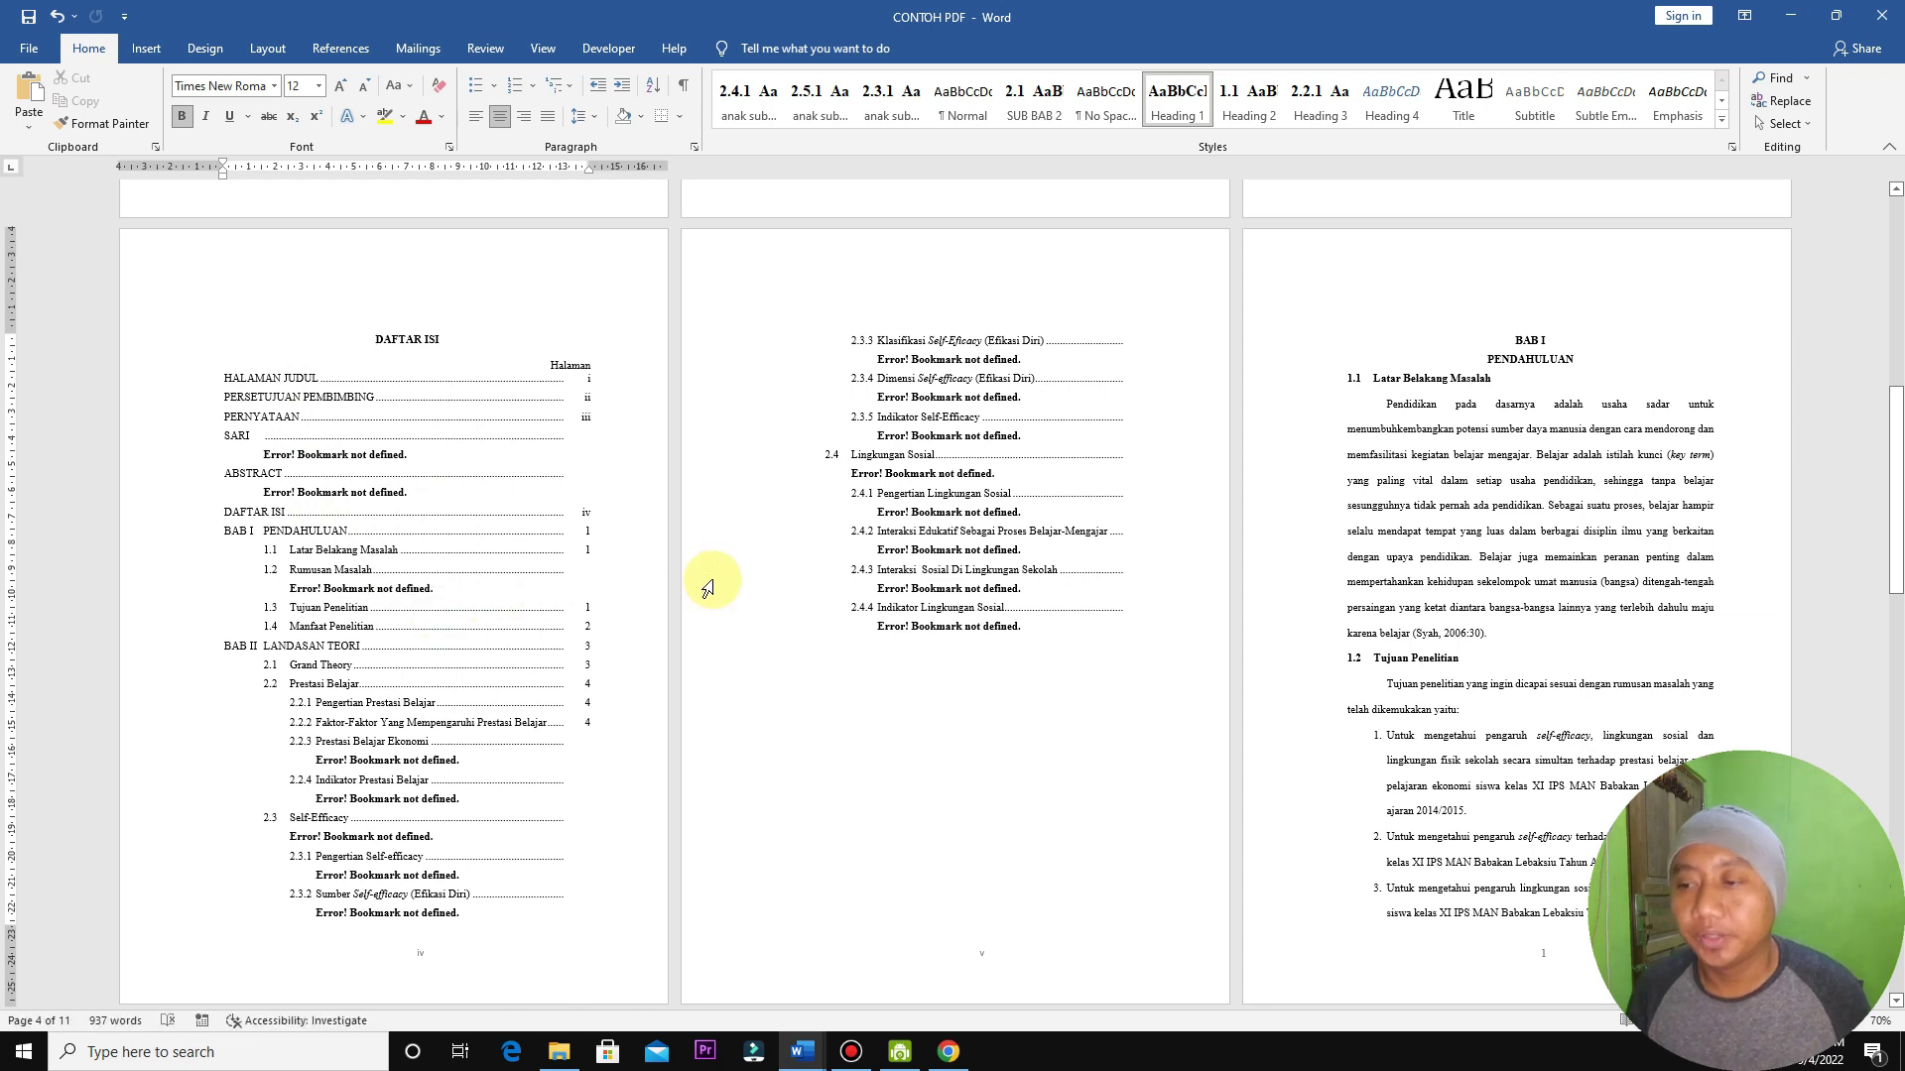
scroll(724, 602, "down", 1)
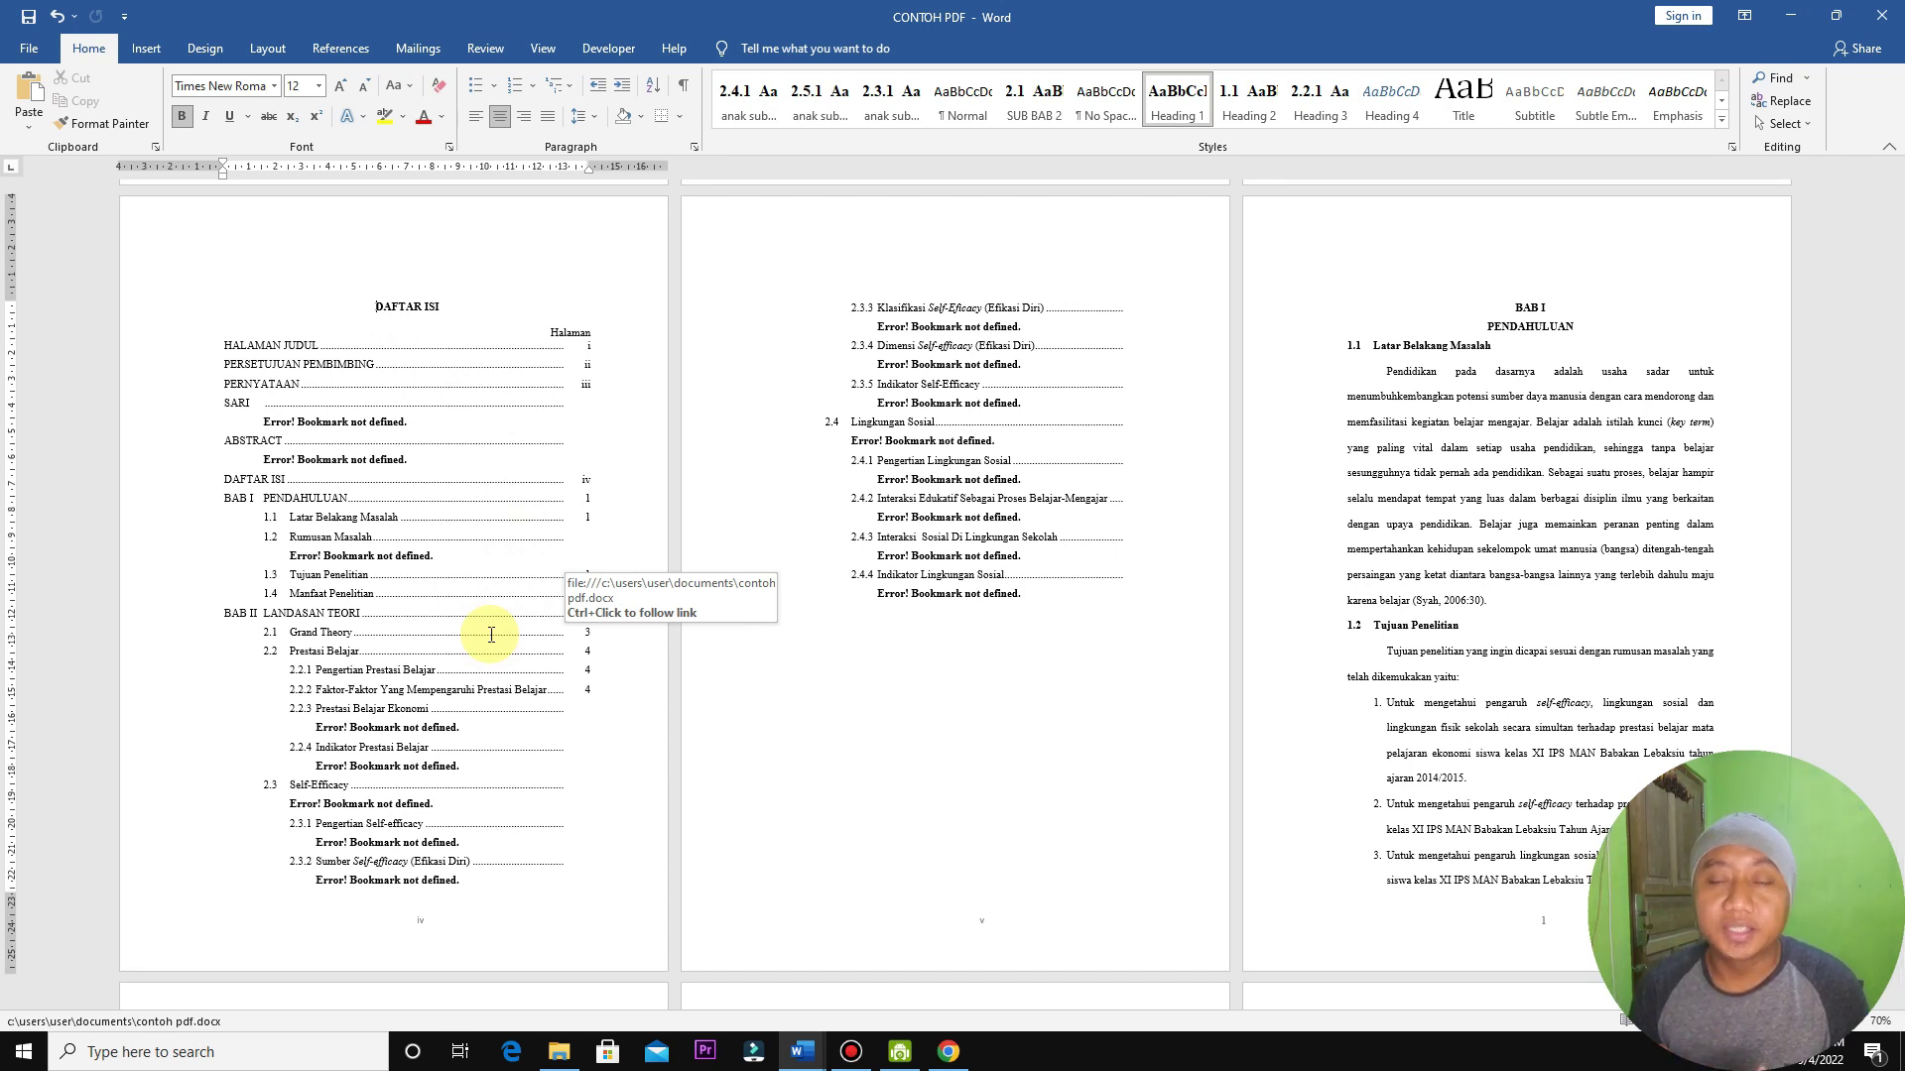
scroll(1118, 552, "up", 1)
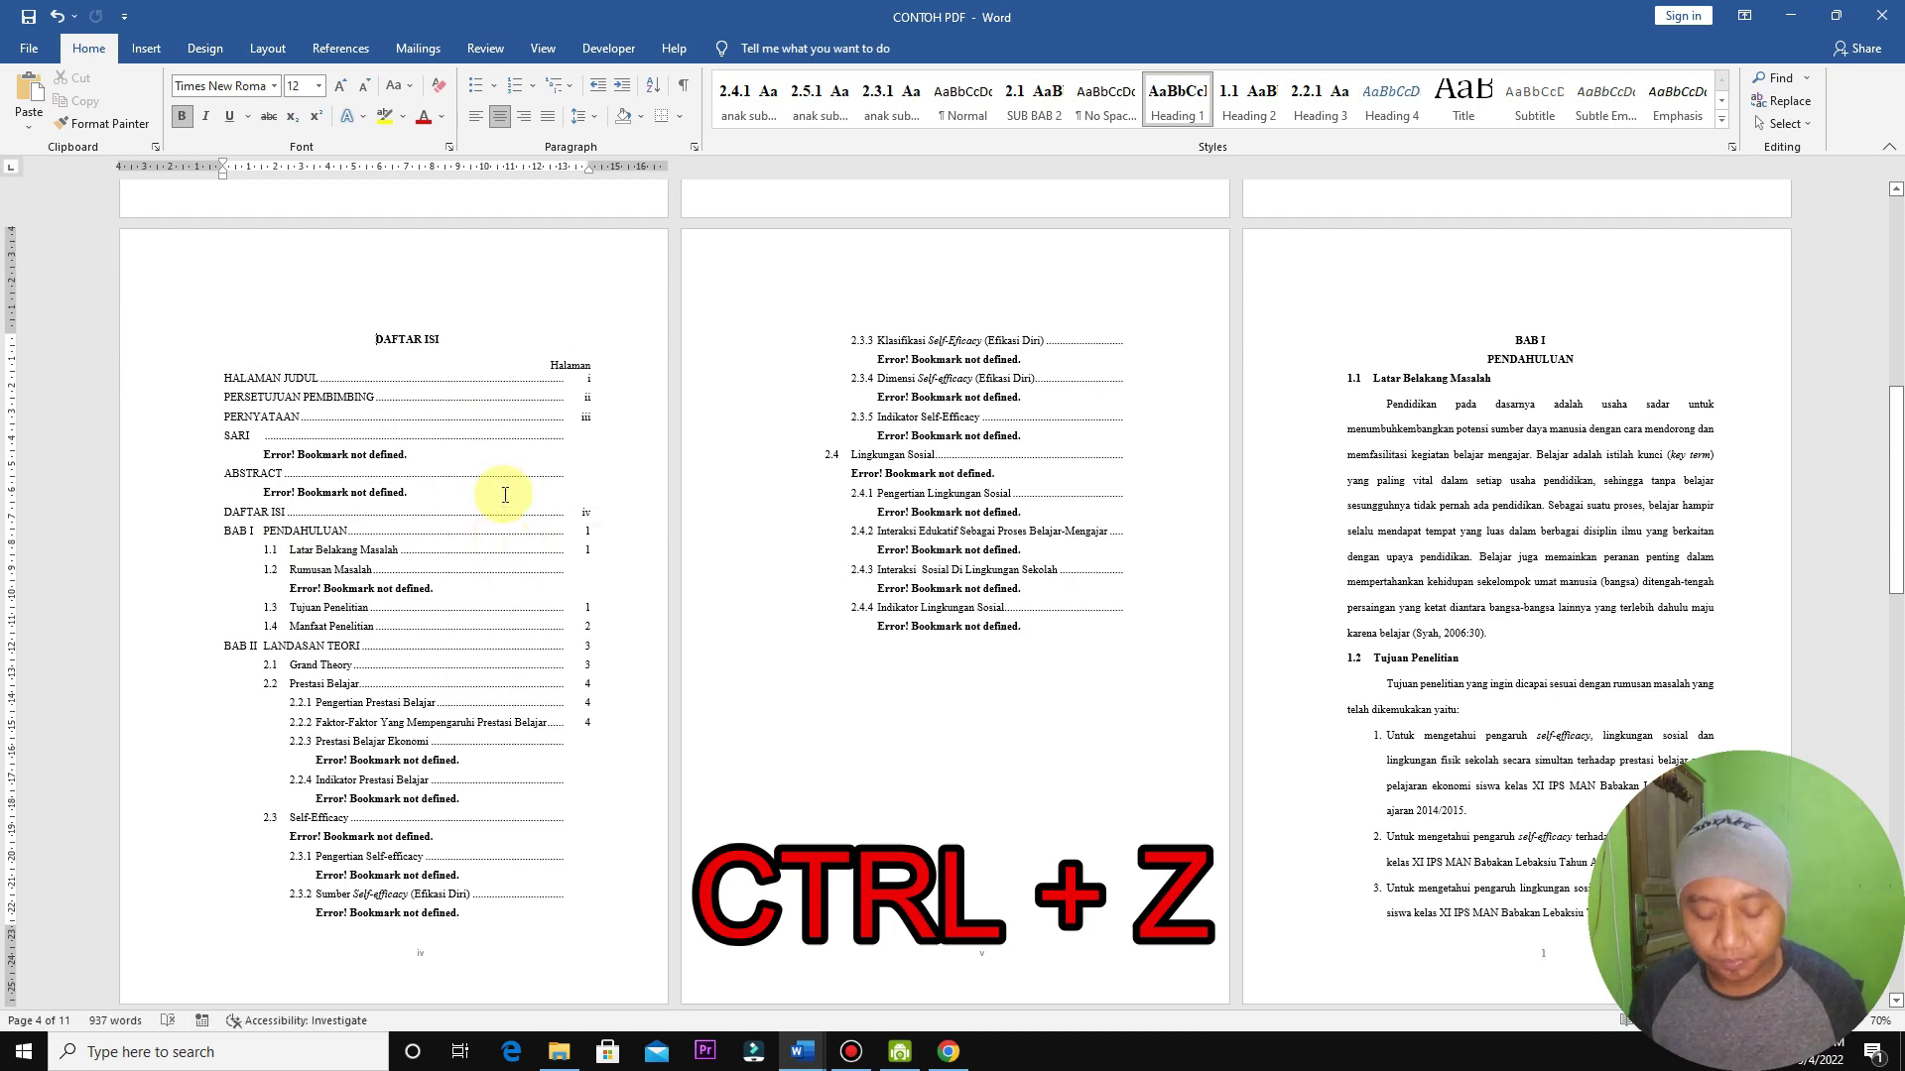
Step: Undo the update to restore page numbers, then unlink the DAFTAR ISI into plain text with Ctrl+Shift+F9
key("ctrl+z")
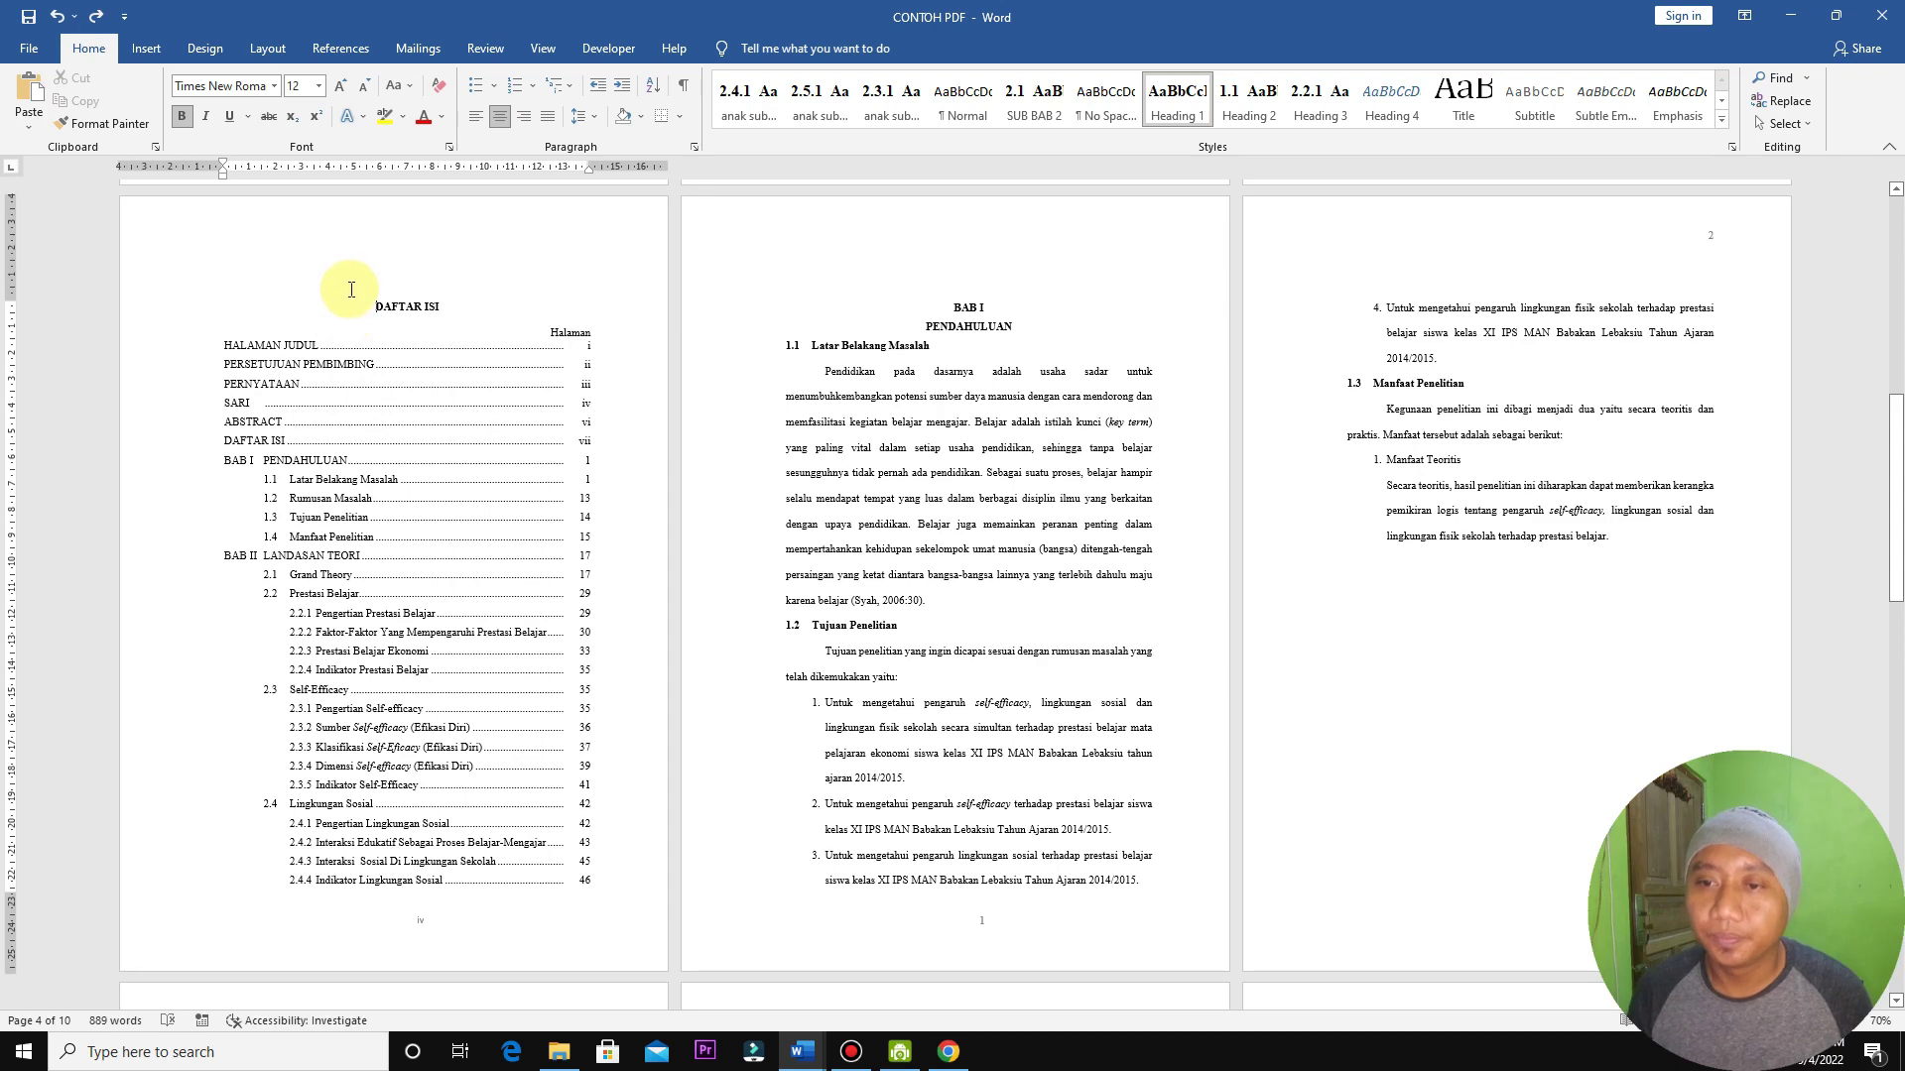
left_click_drag(220, 347, 518, 872)
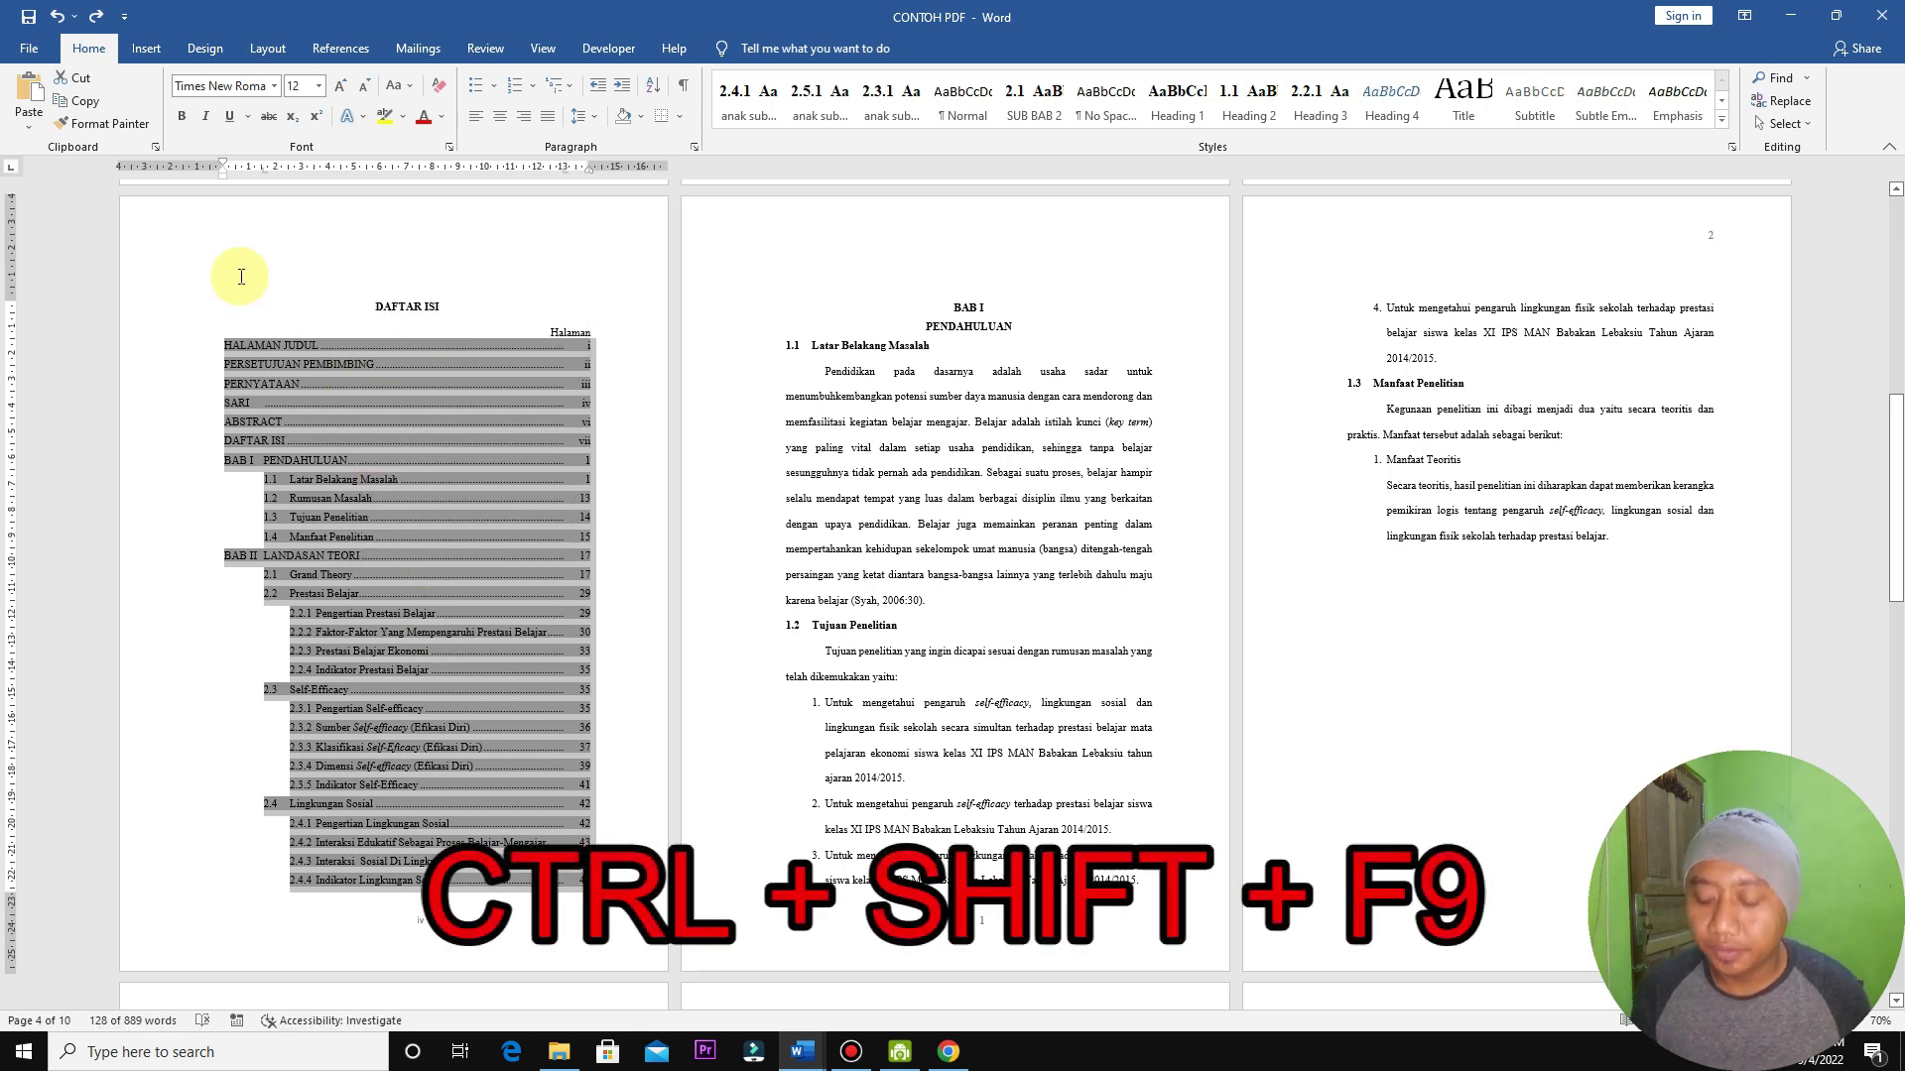
key("ctrl+shift+F9")
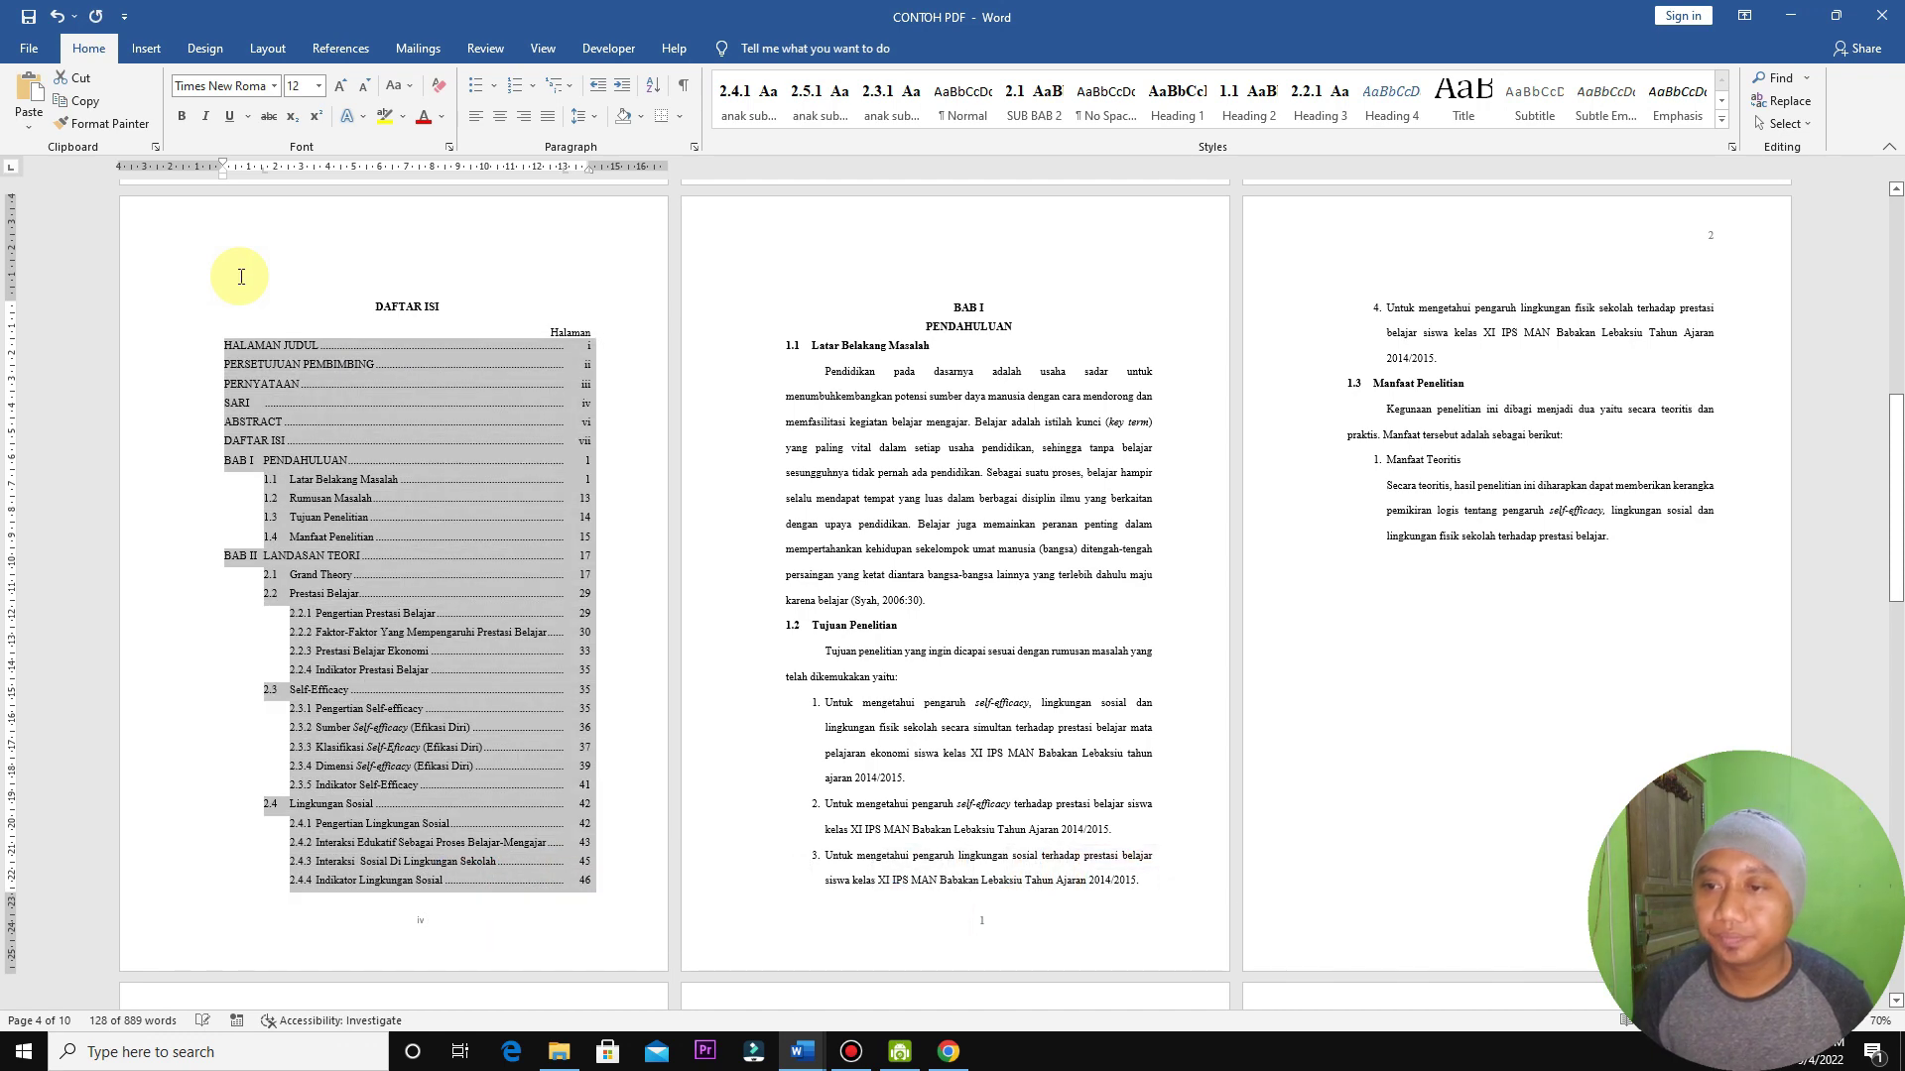
left_click(313, 380)
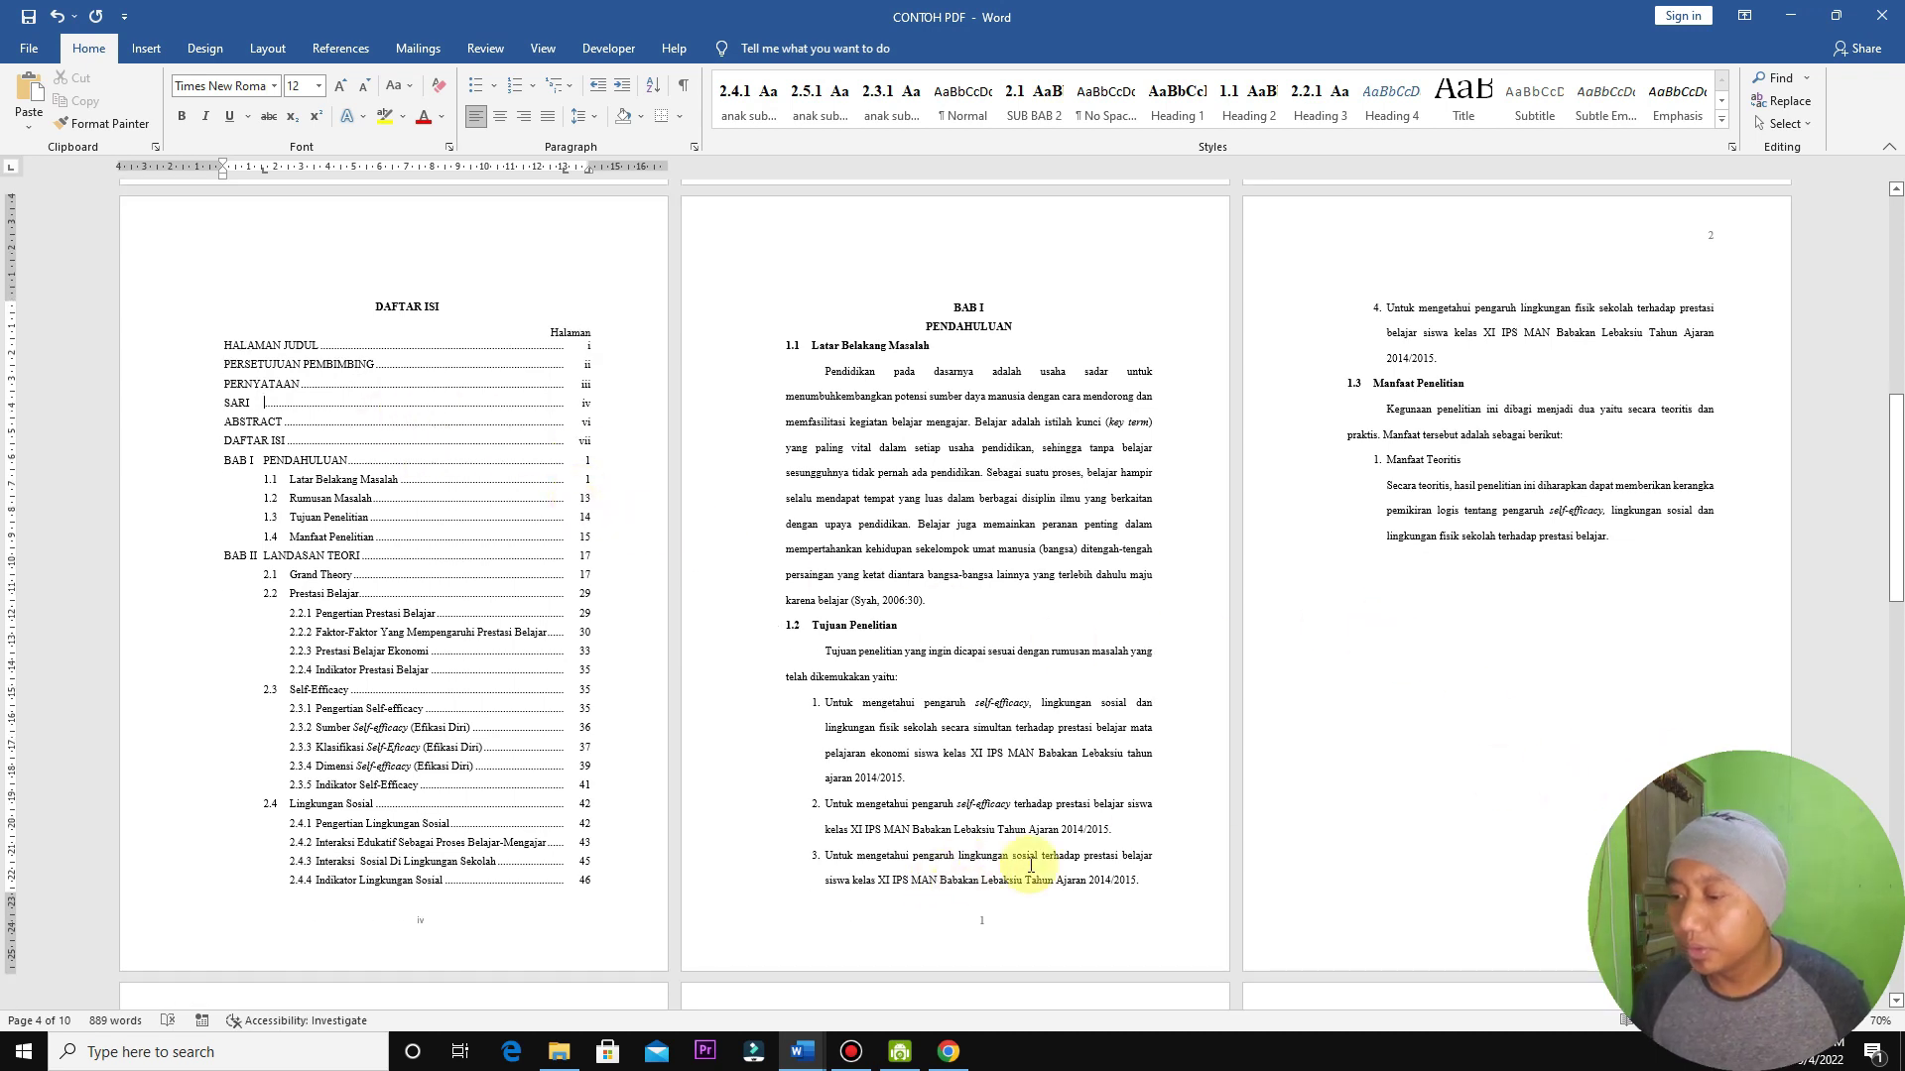
left_click_drag(1895, 541, 1895, 536)
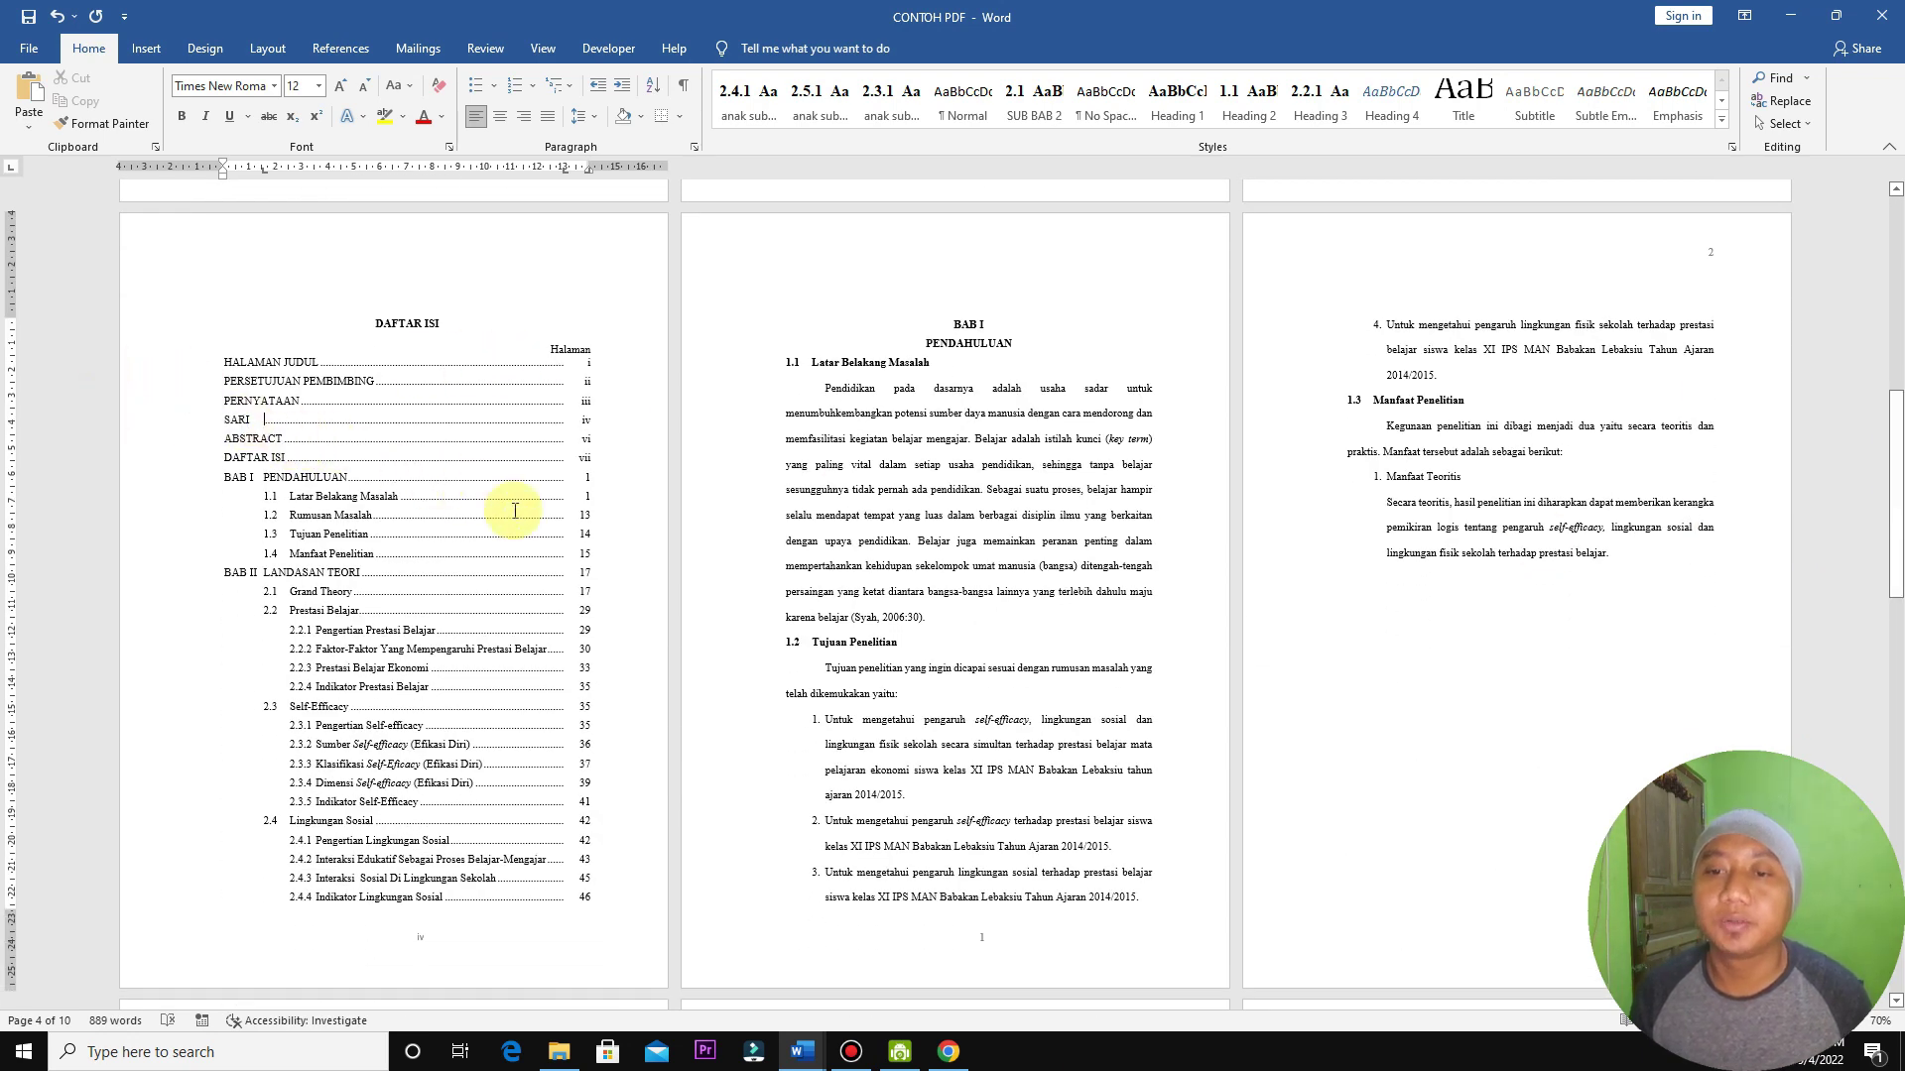
scroll(546, 511, "up", 3)
Step: Scroll down through the DAFTAR ISI to review its 'Error! Bookmark not defined.' lines
scroll(558, 536, "down", 2)
scroll(558, 536, "down", 1)
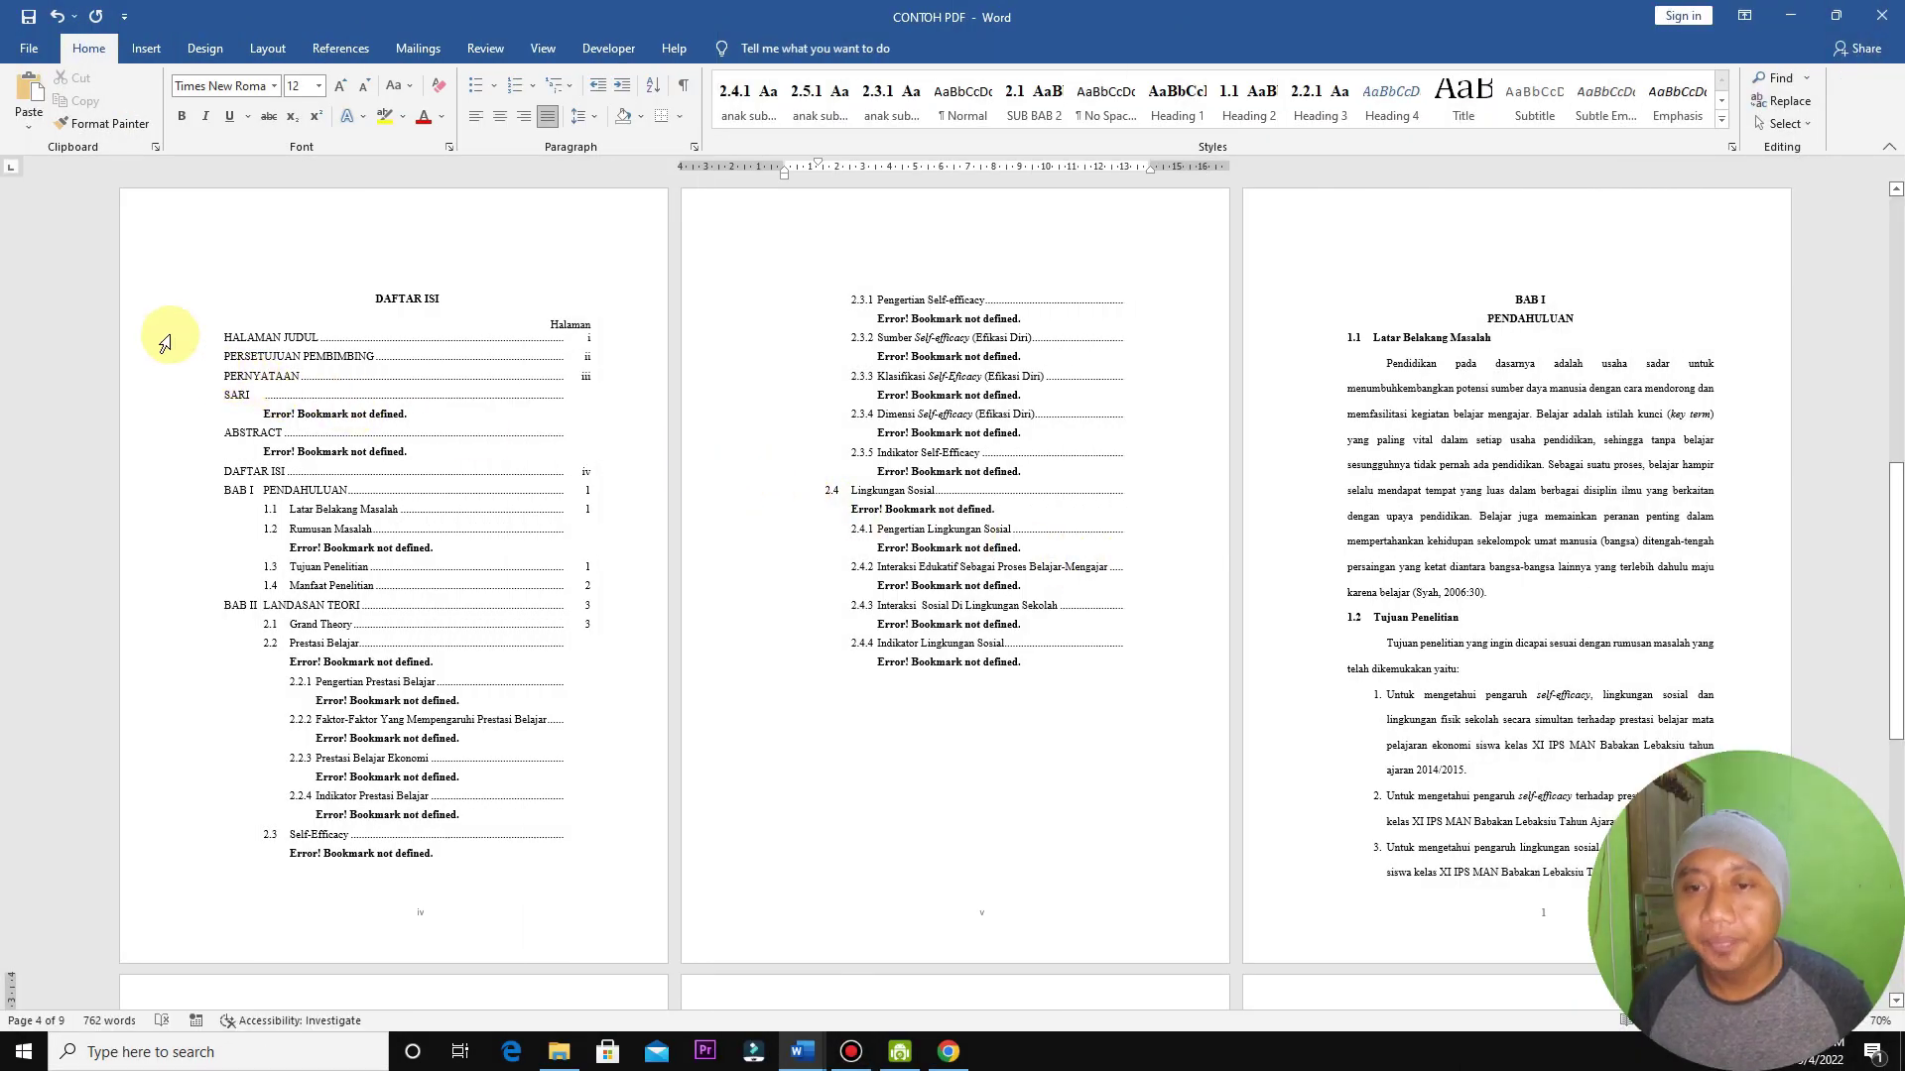
Step: Select the whole table of contents and run Update Field to clear the bookmark errors
mouse_move(221, 335)
left_mouse_down()
mouse_move(489, 553)
mouse_move(545, 872)
mouse_move(1021, 784)
mouse_move(1128, 667)
left_mouse_up()
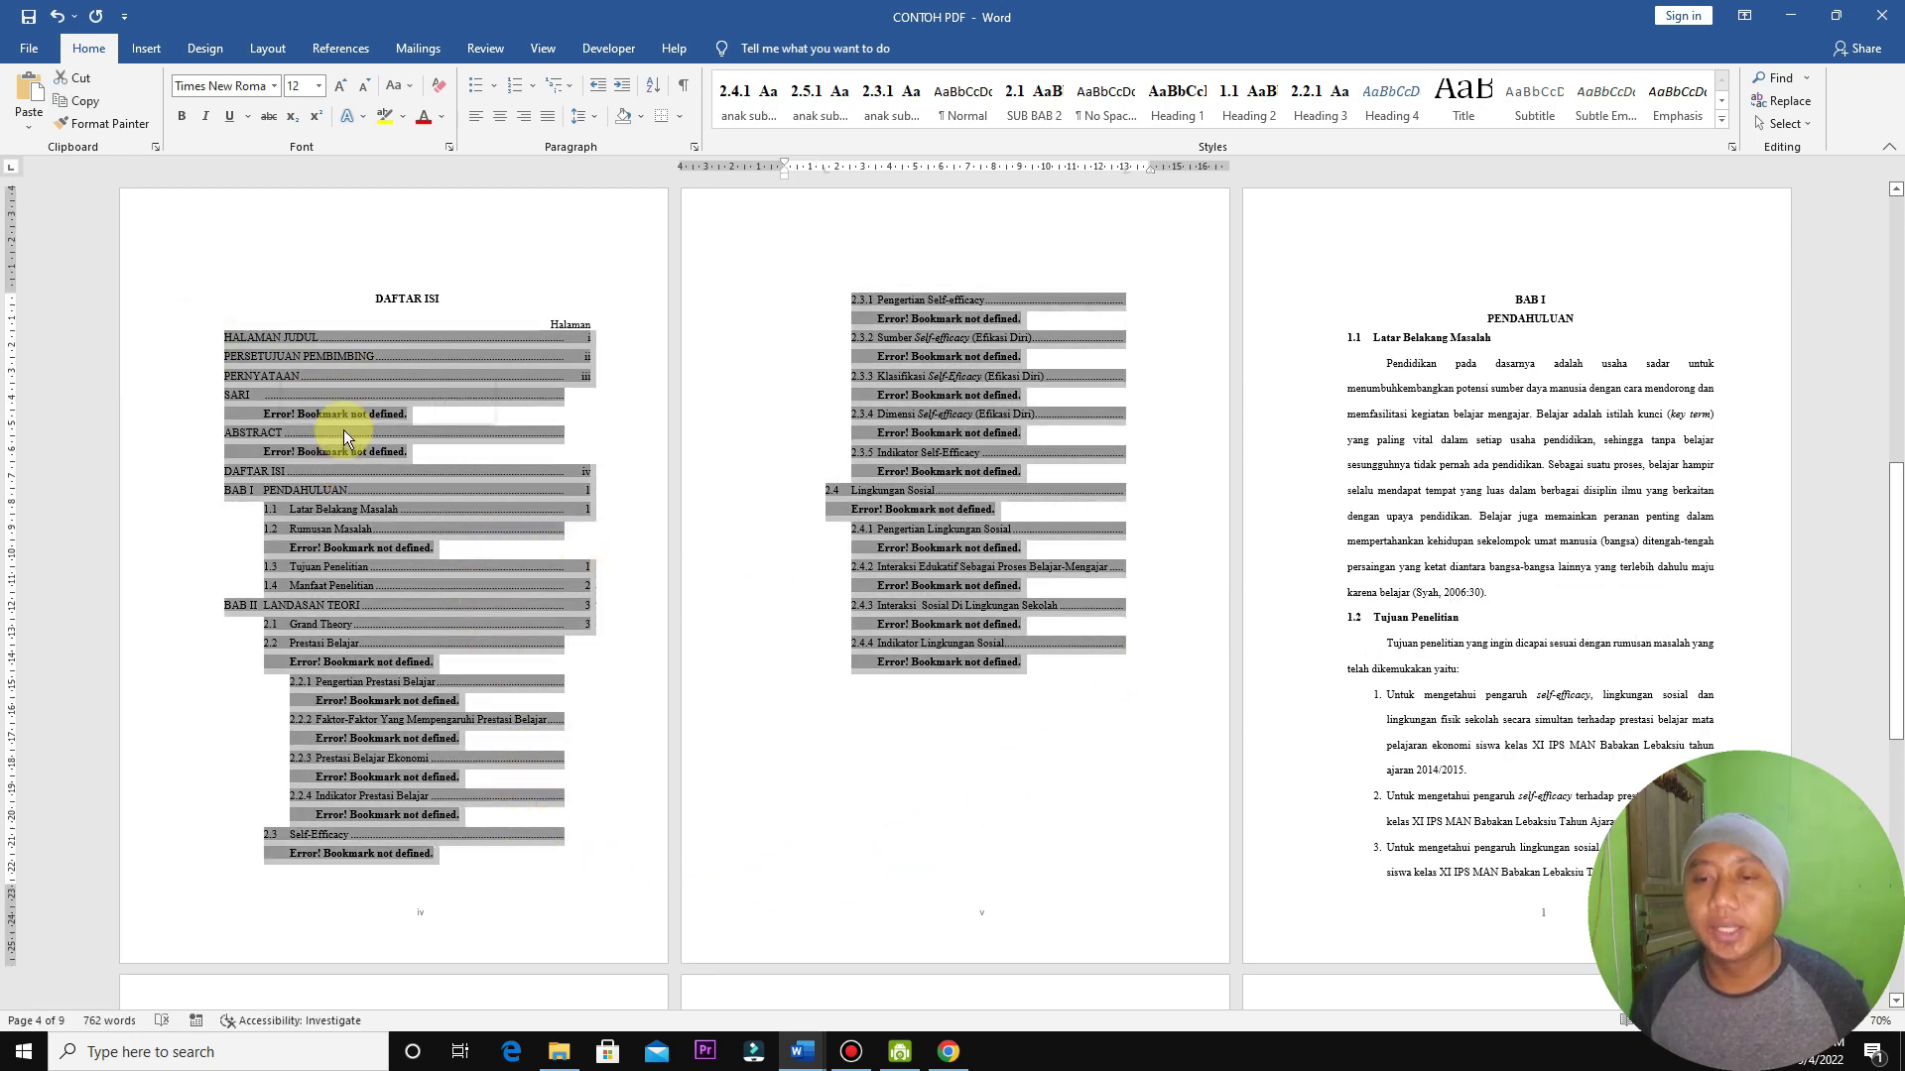
right_click(343, 457)
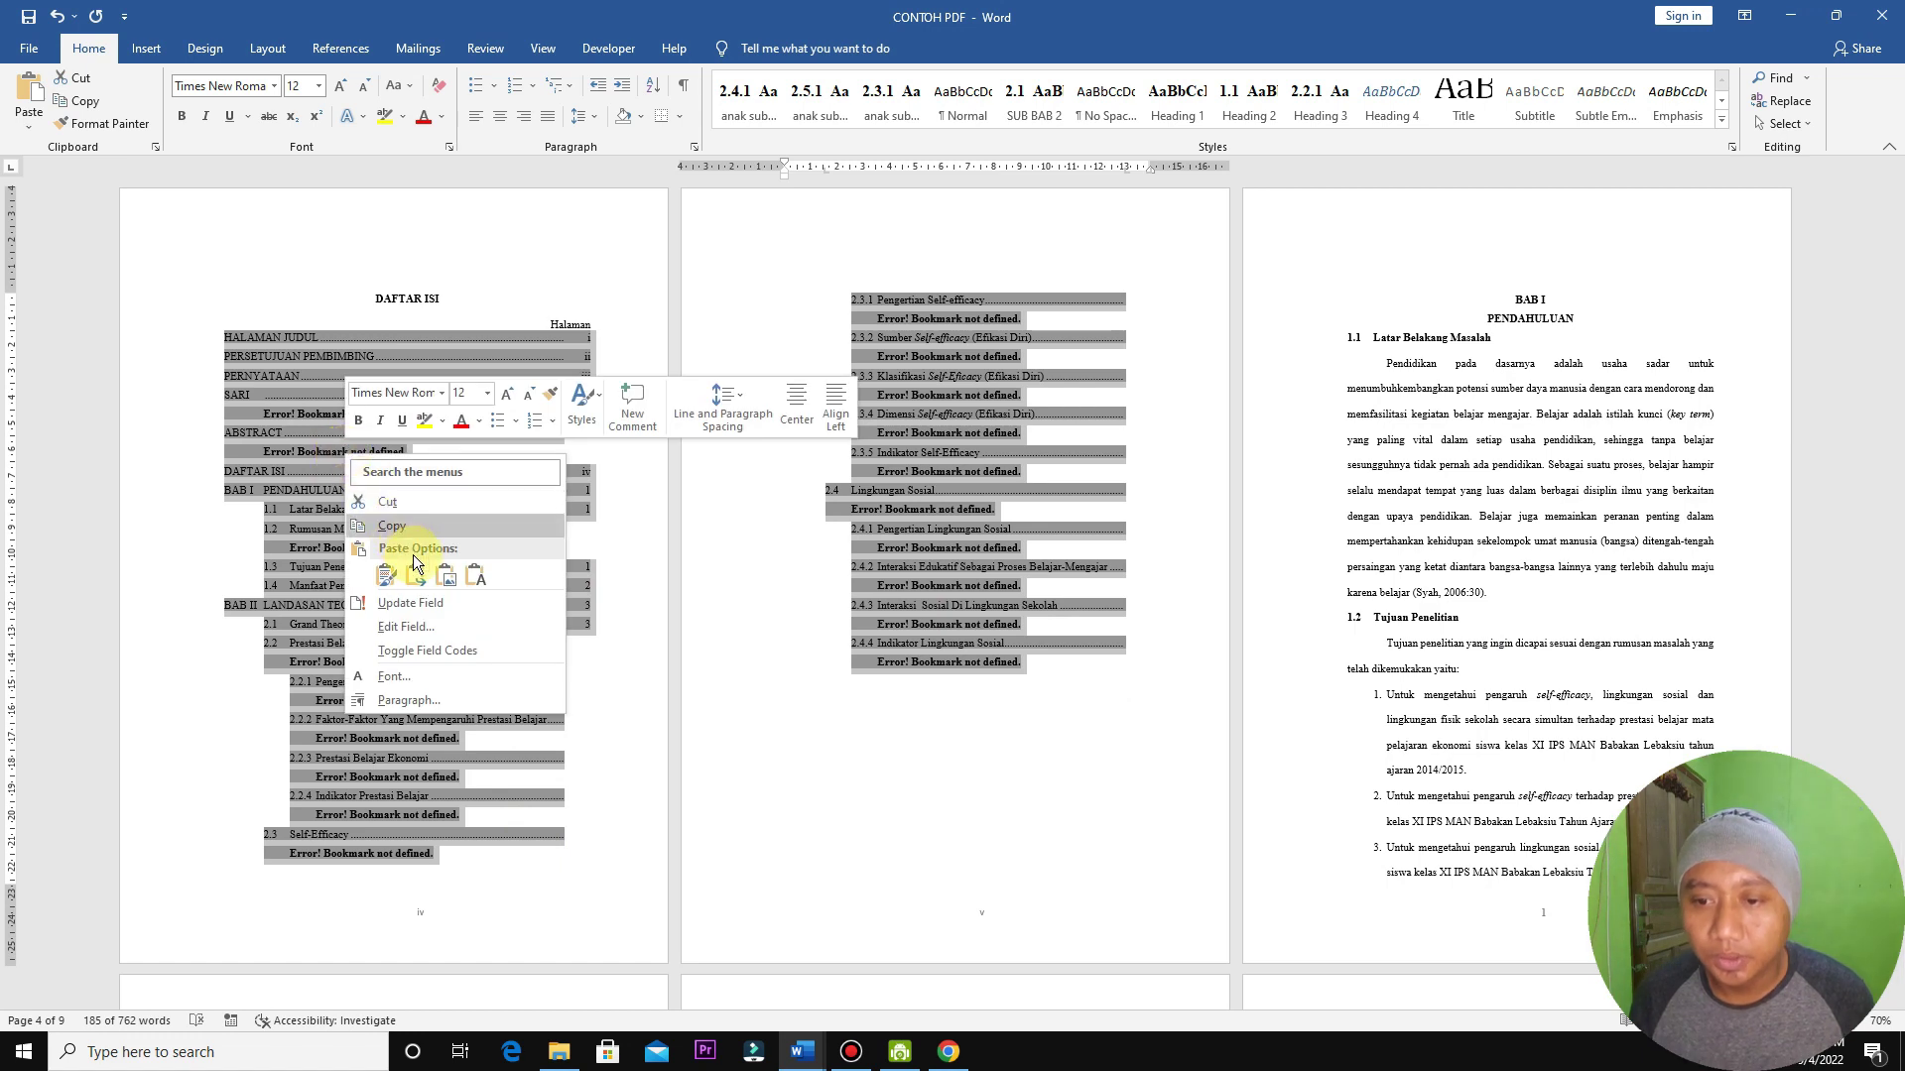
left_click(425, 607)
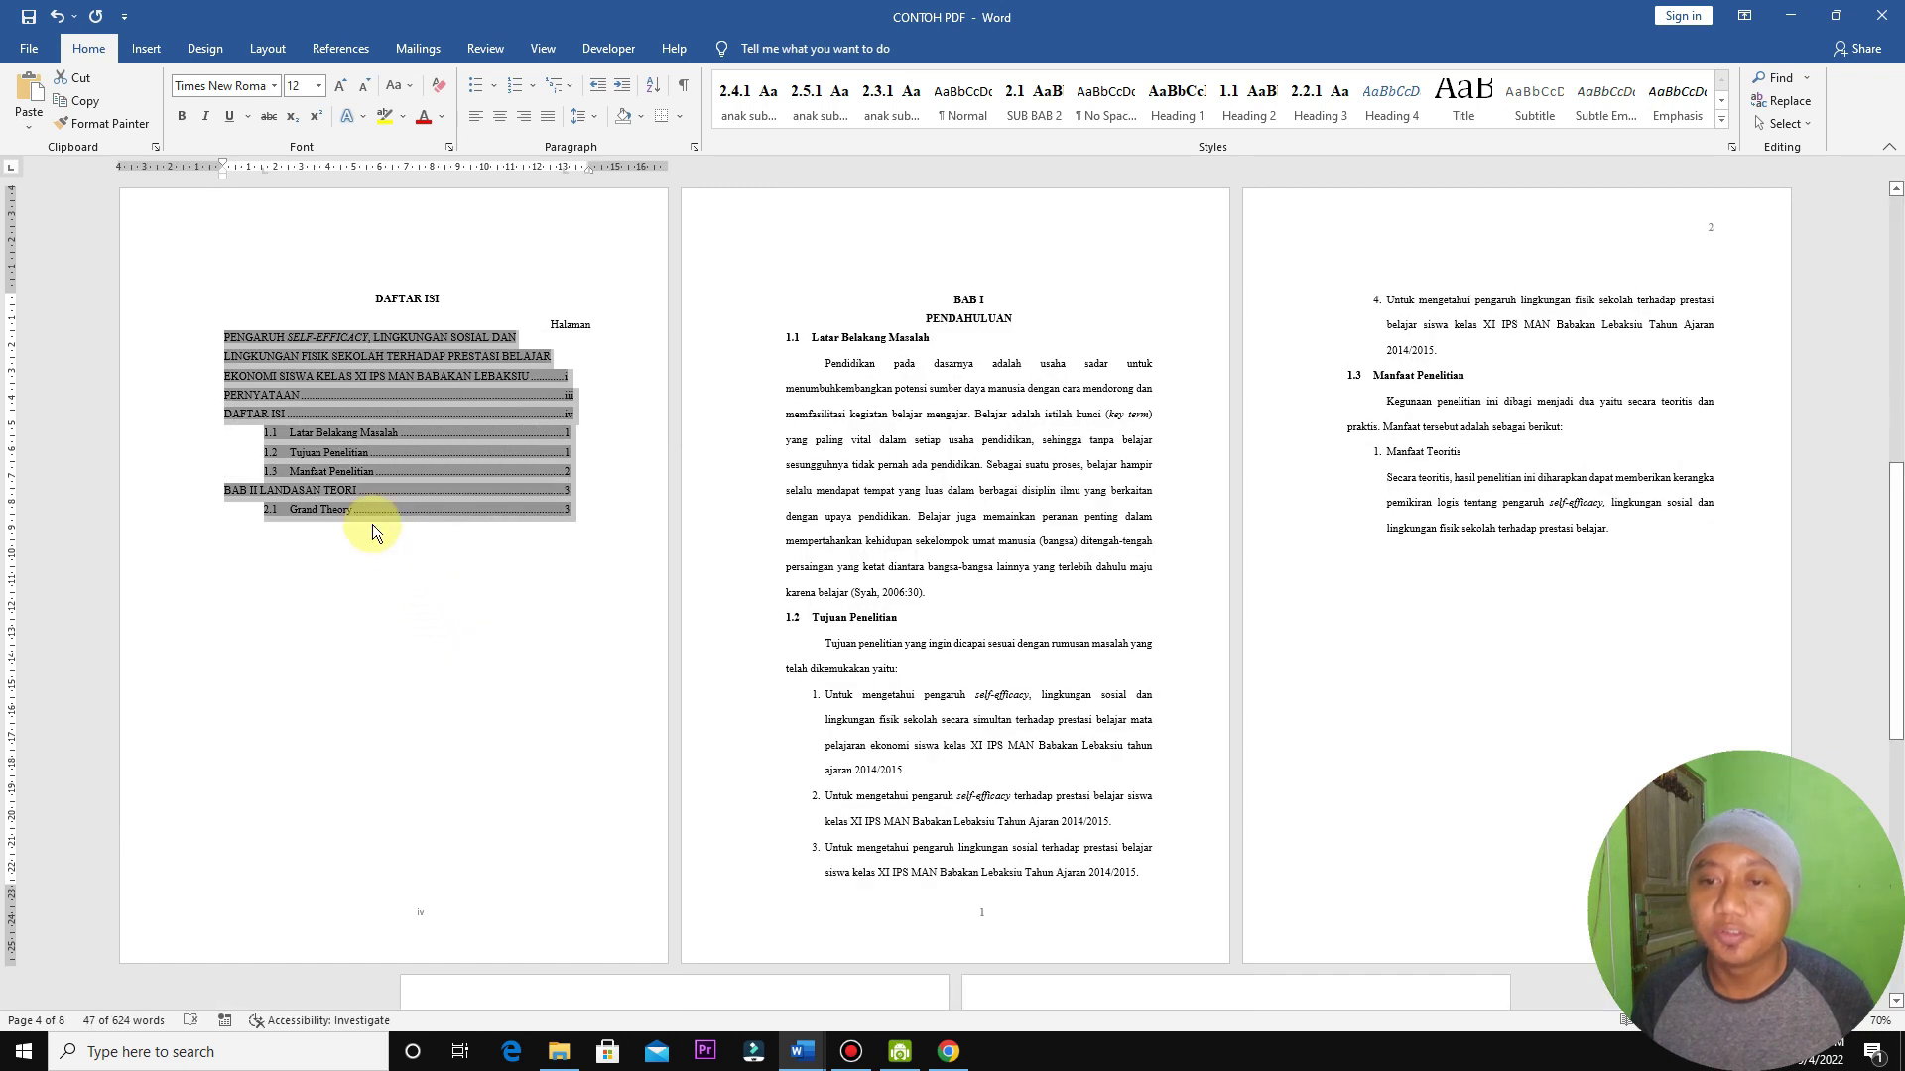
left_click(545, 496)
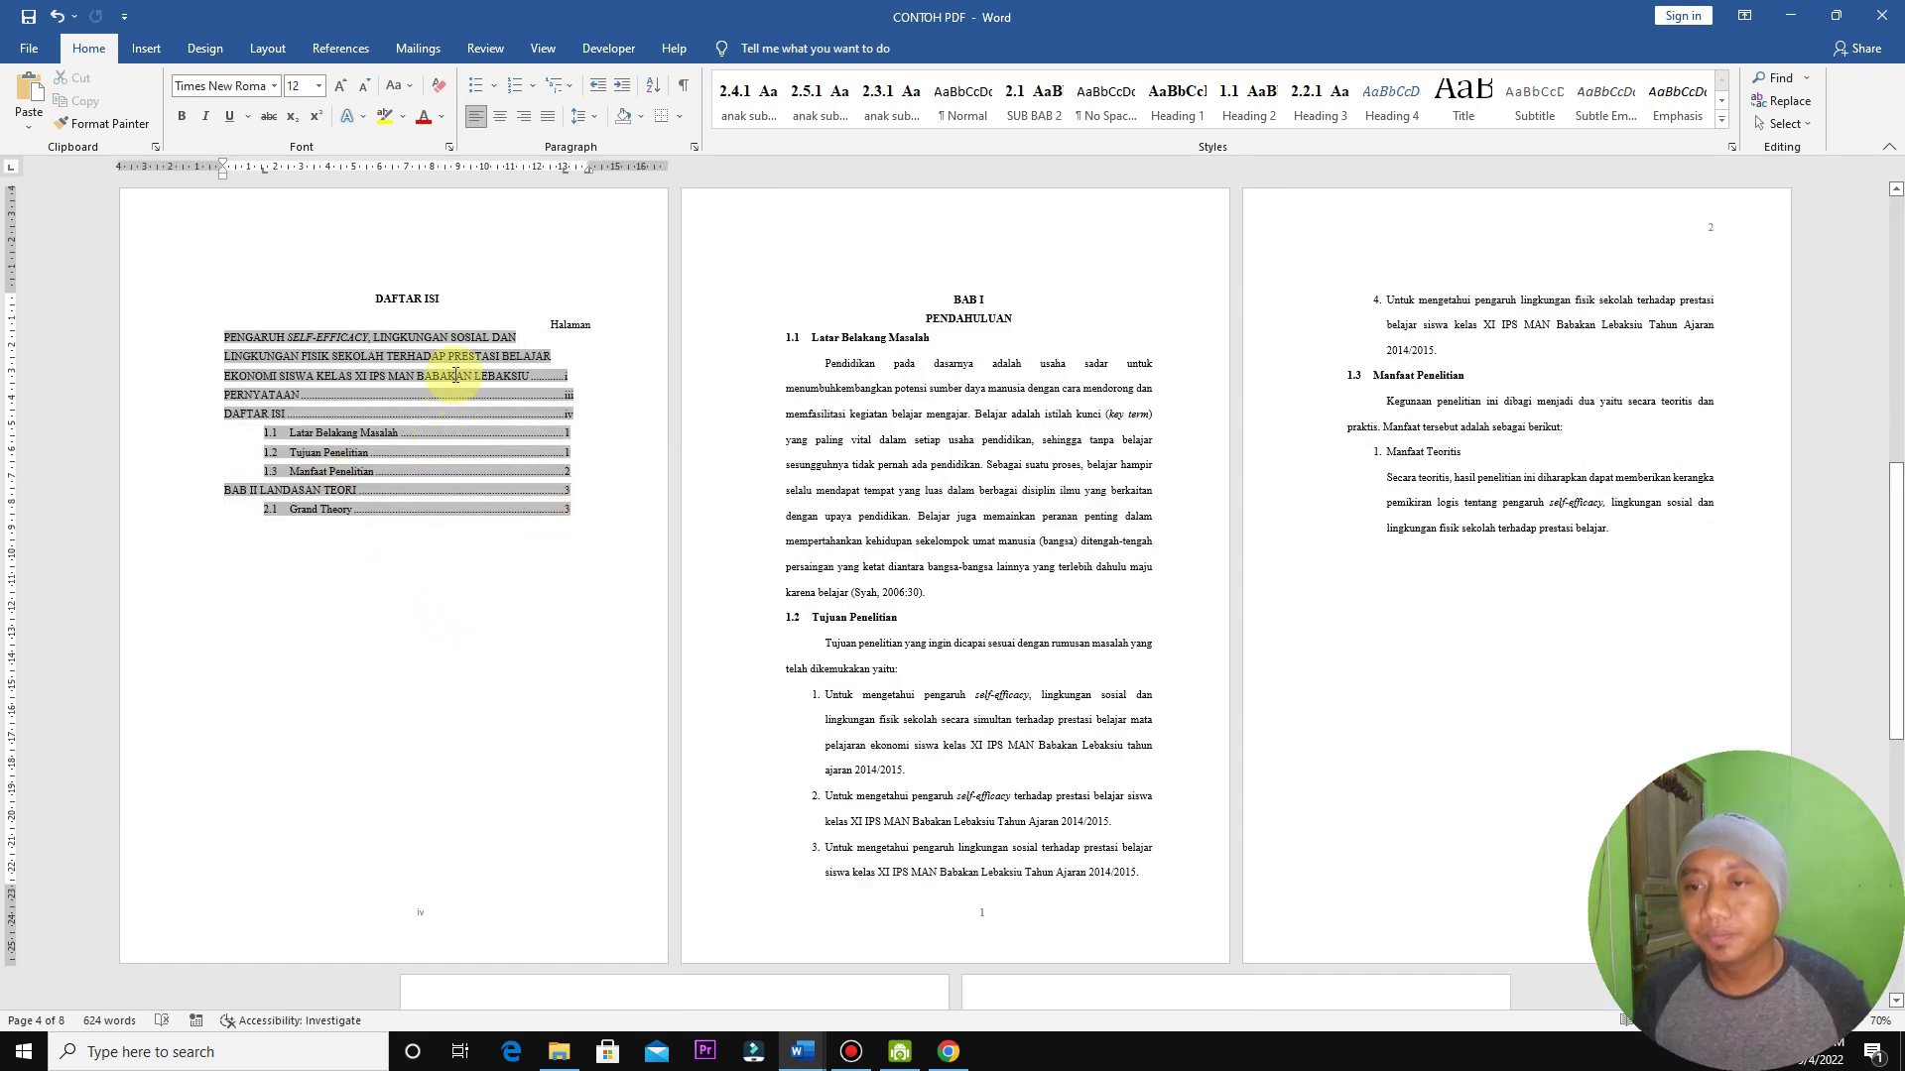
left_click(469, 295)
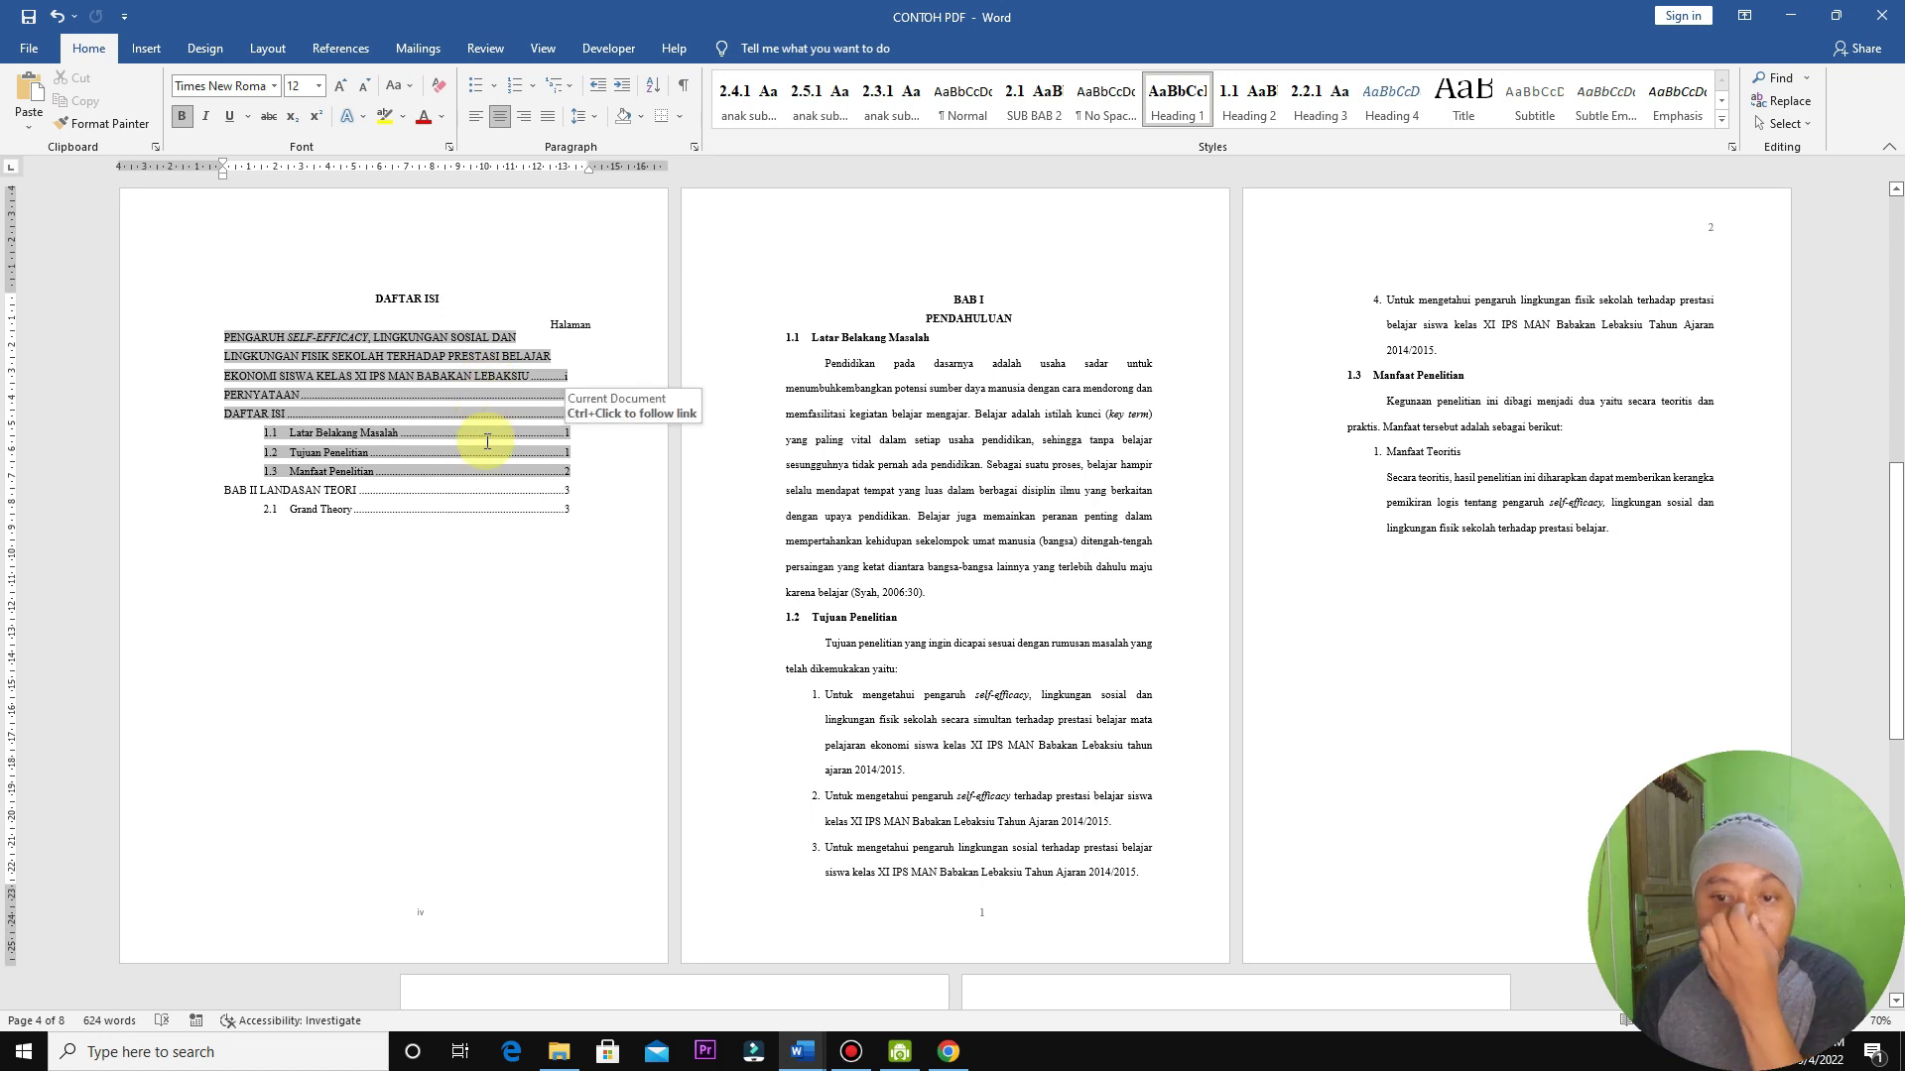
left_click(330, 381, "shift")
left_click(486, 270)
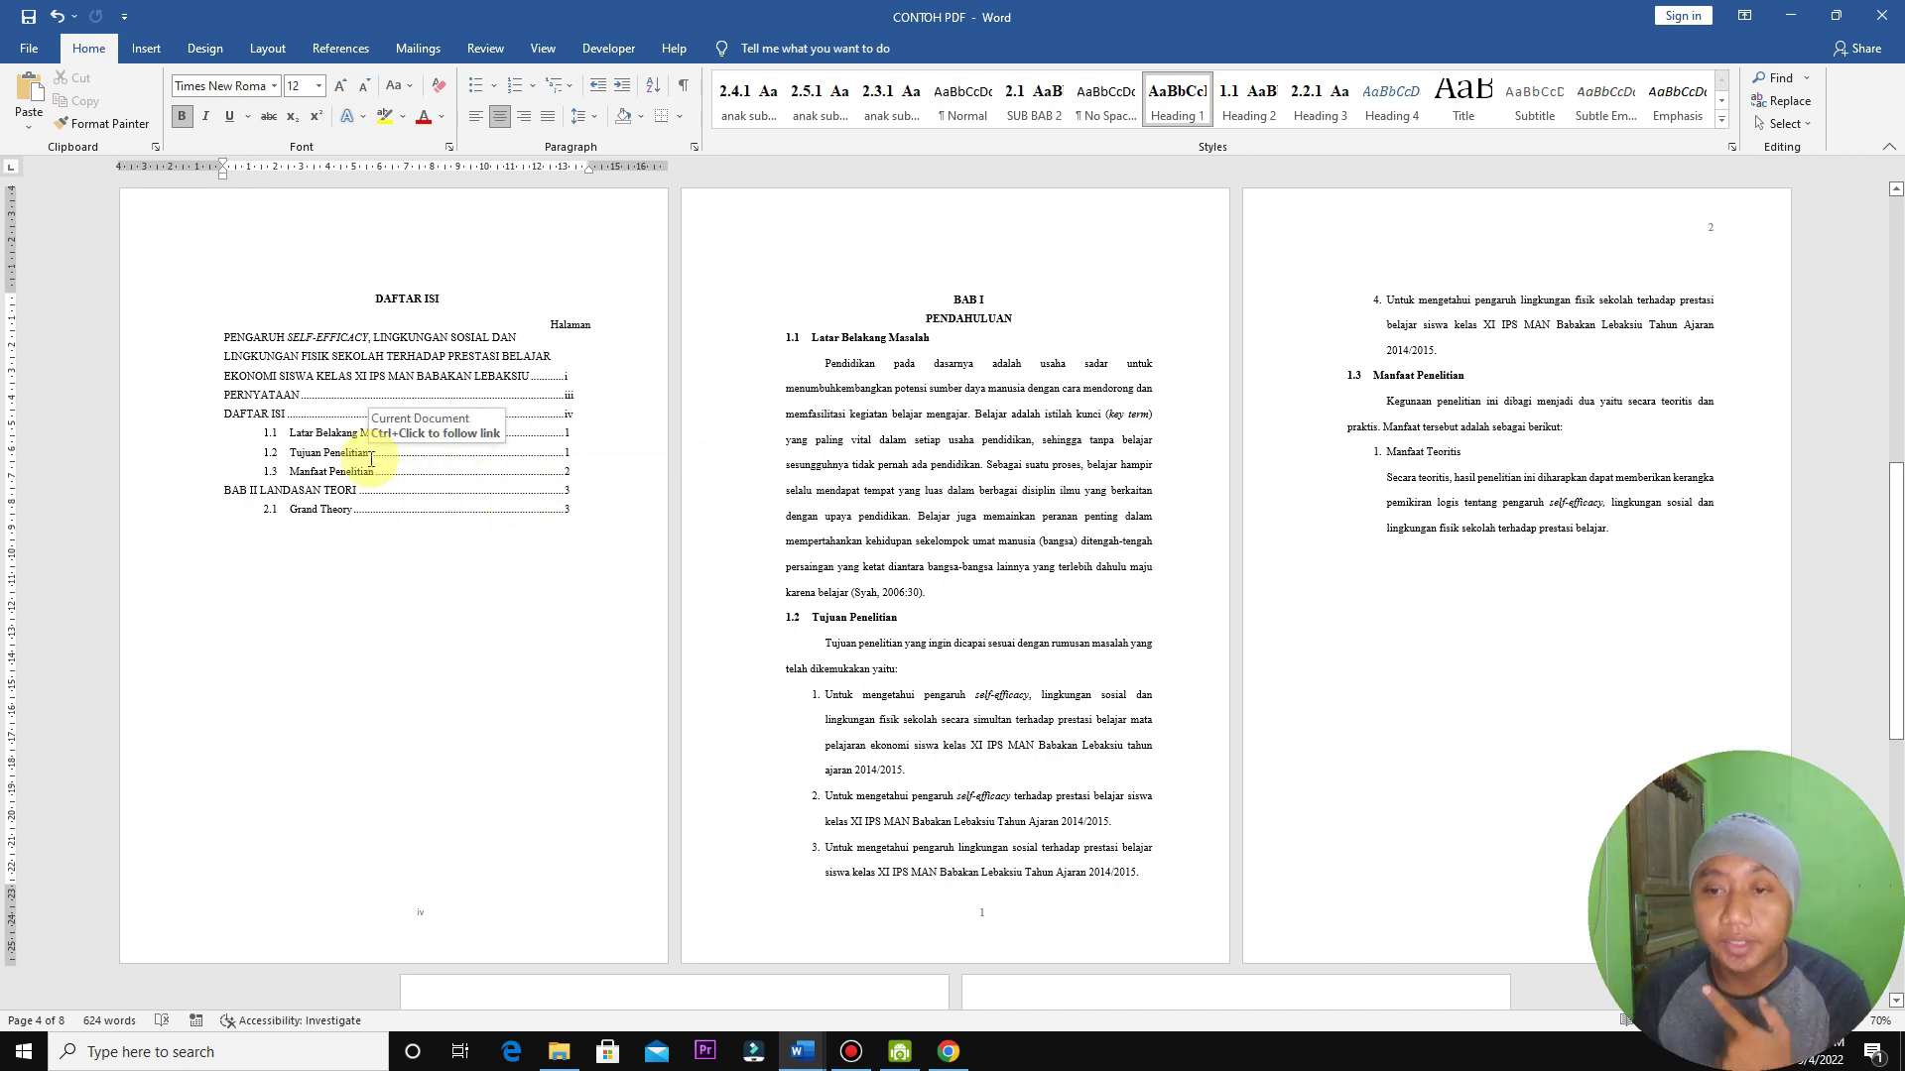
scroll(310, 436, "down", 1)
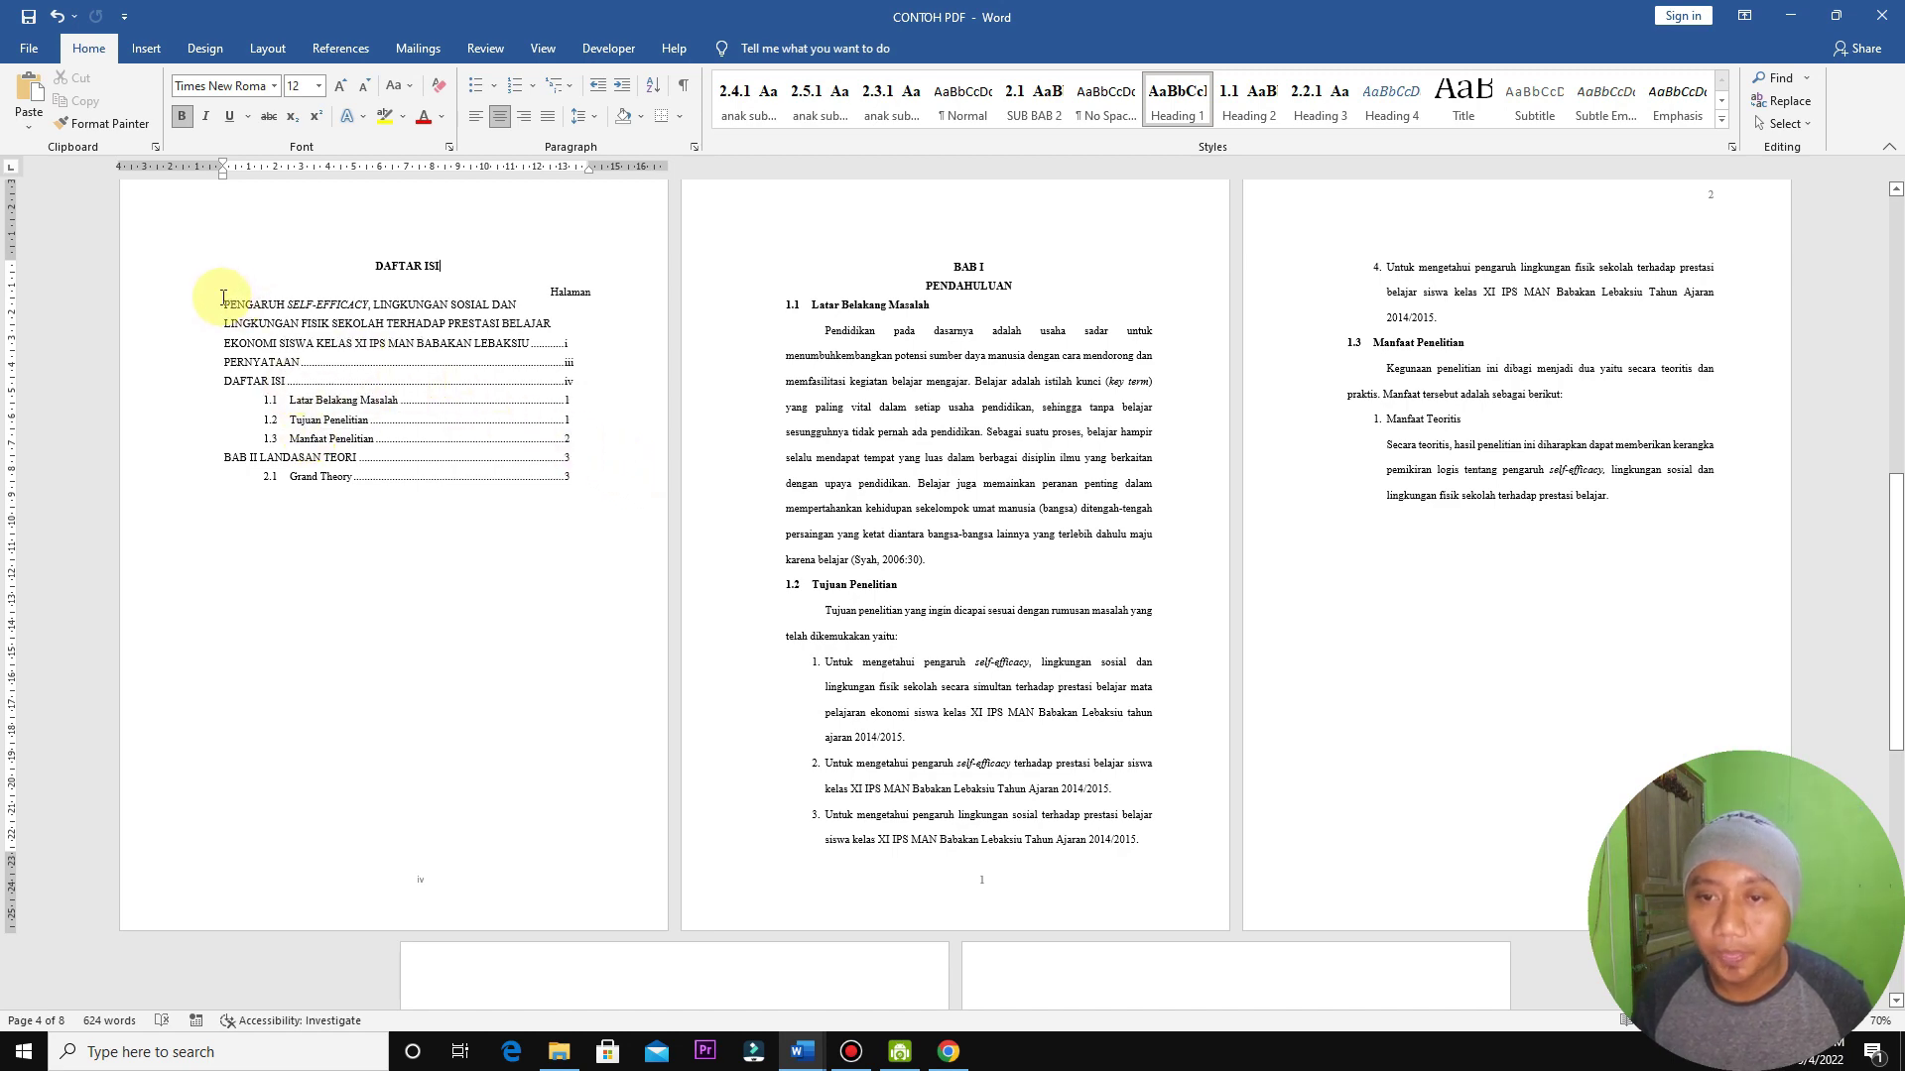
scroll(737, 513, "up", 3)
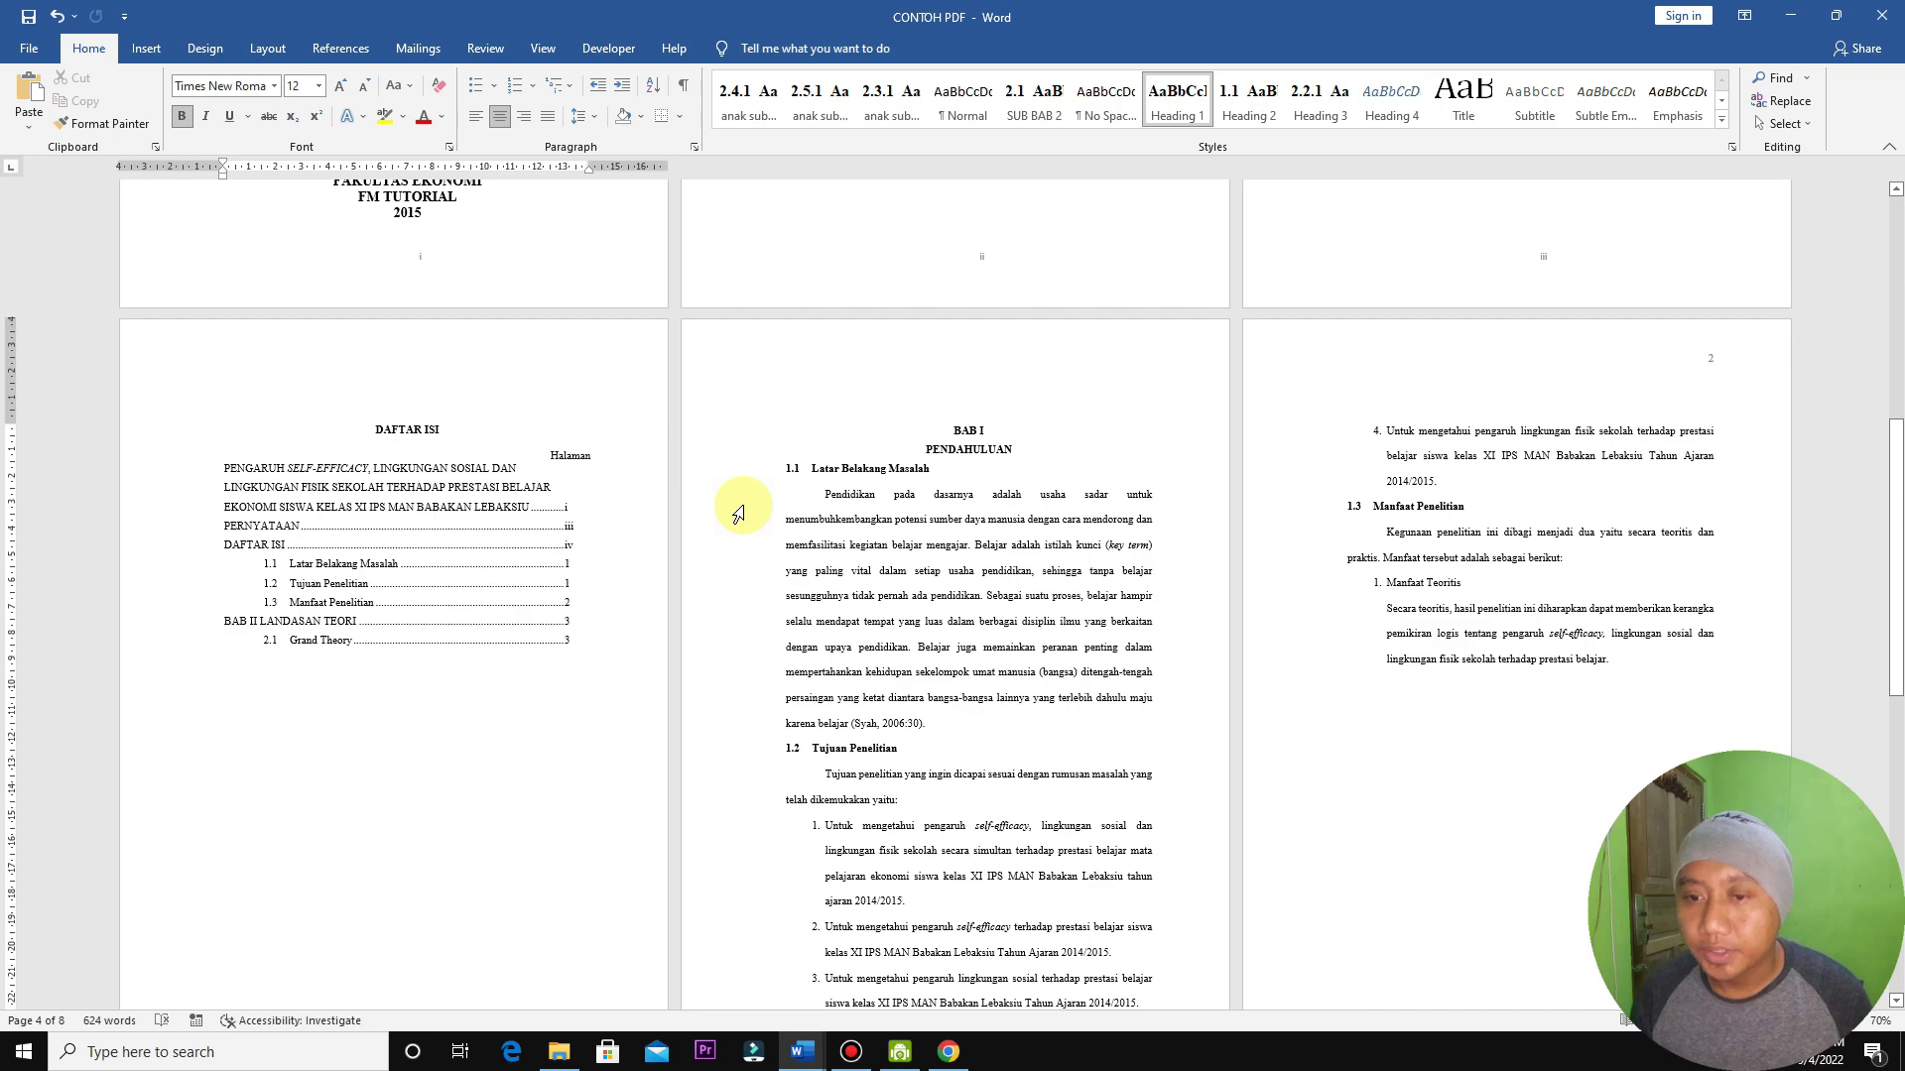
scroll(516, 520, "up", 1)
scroll(516, 520, "up", 2)
scroll(516, 520, "down", 3)
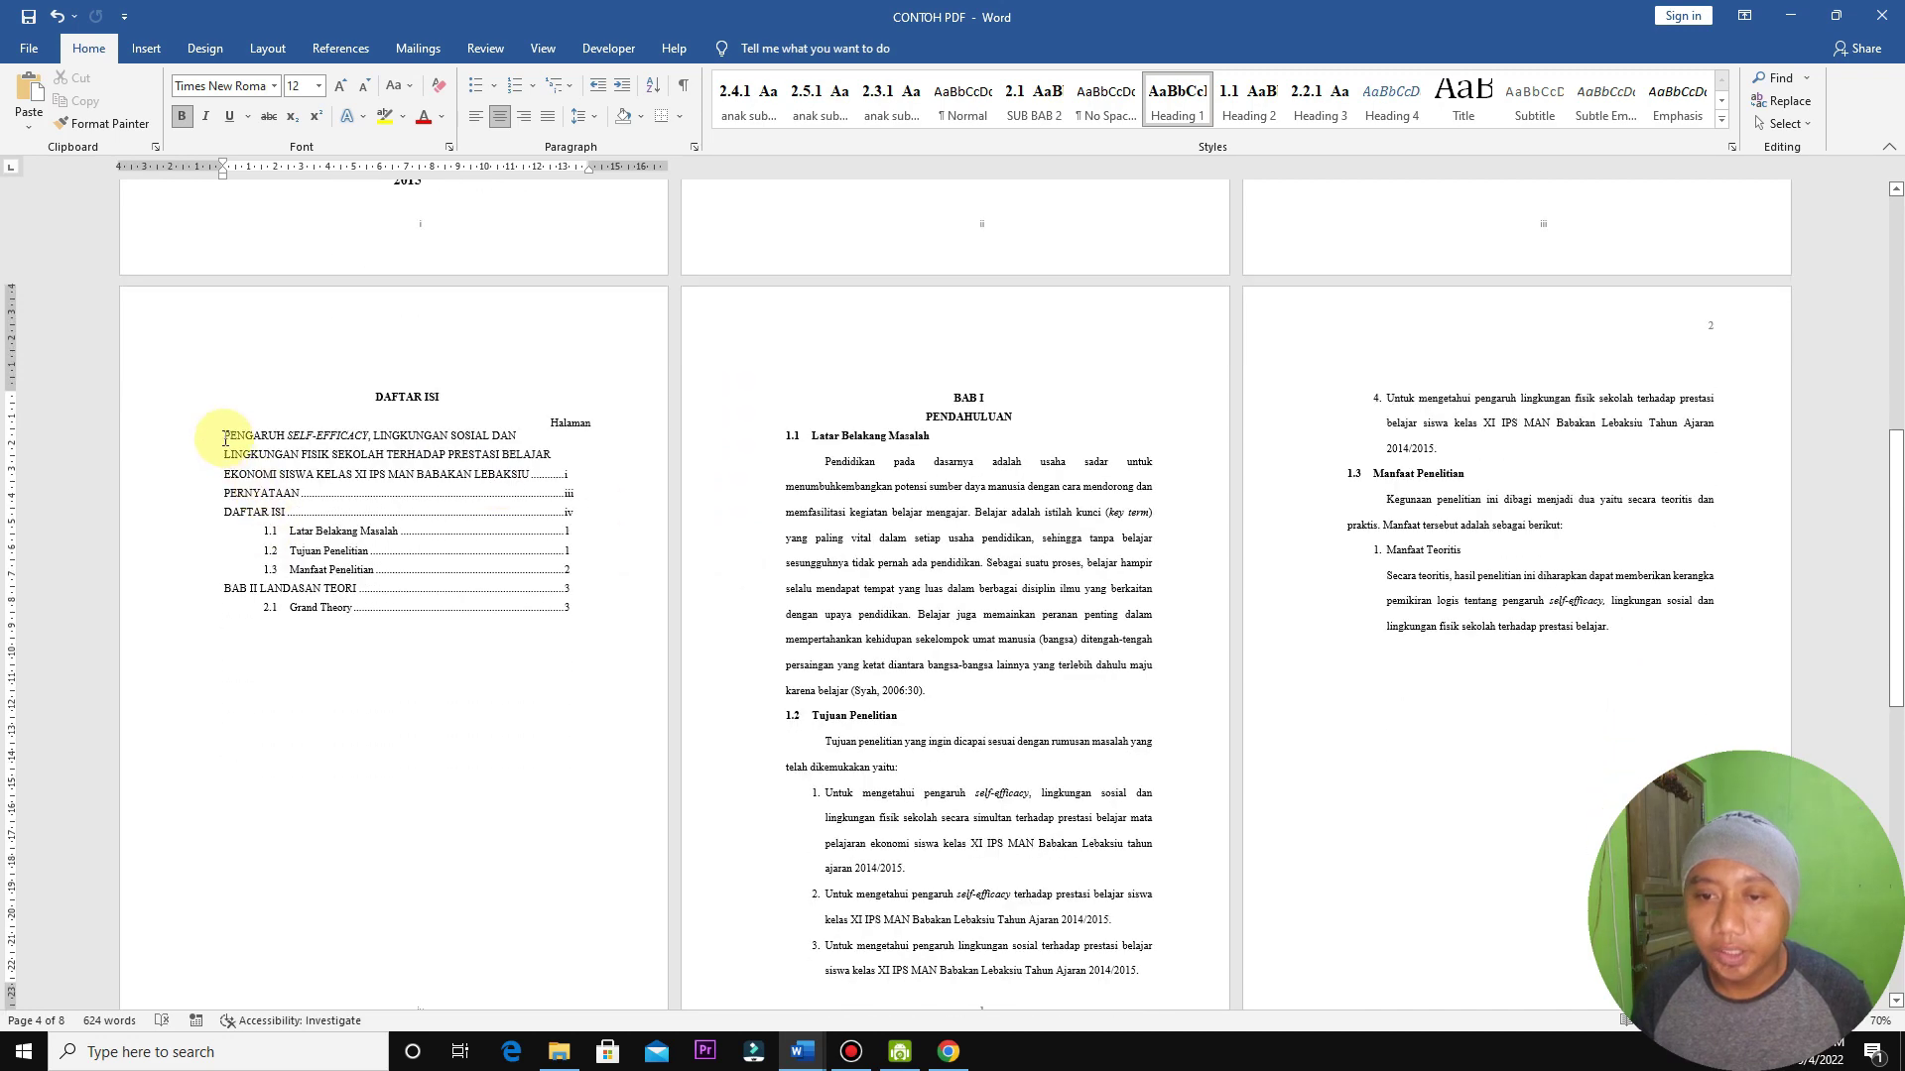
scroll(1033, 412, "up", 1)
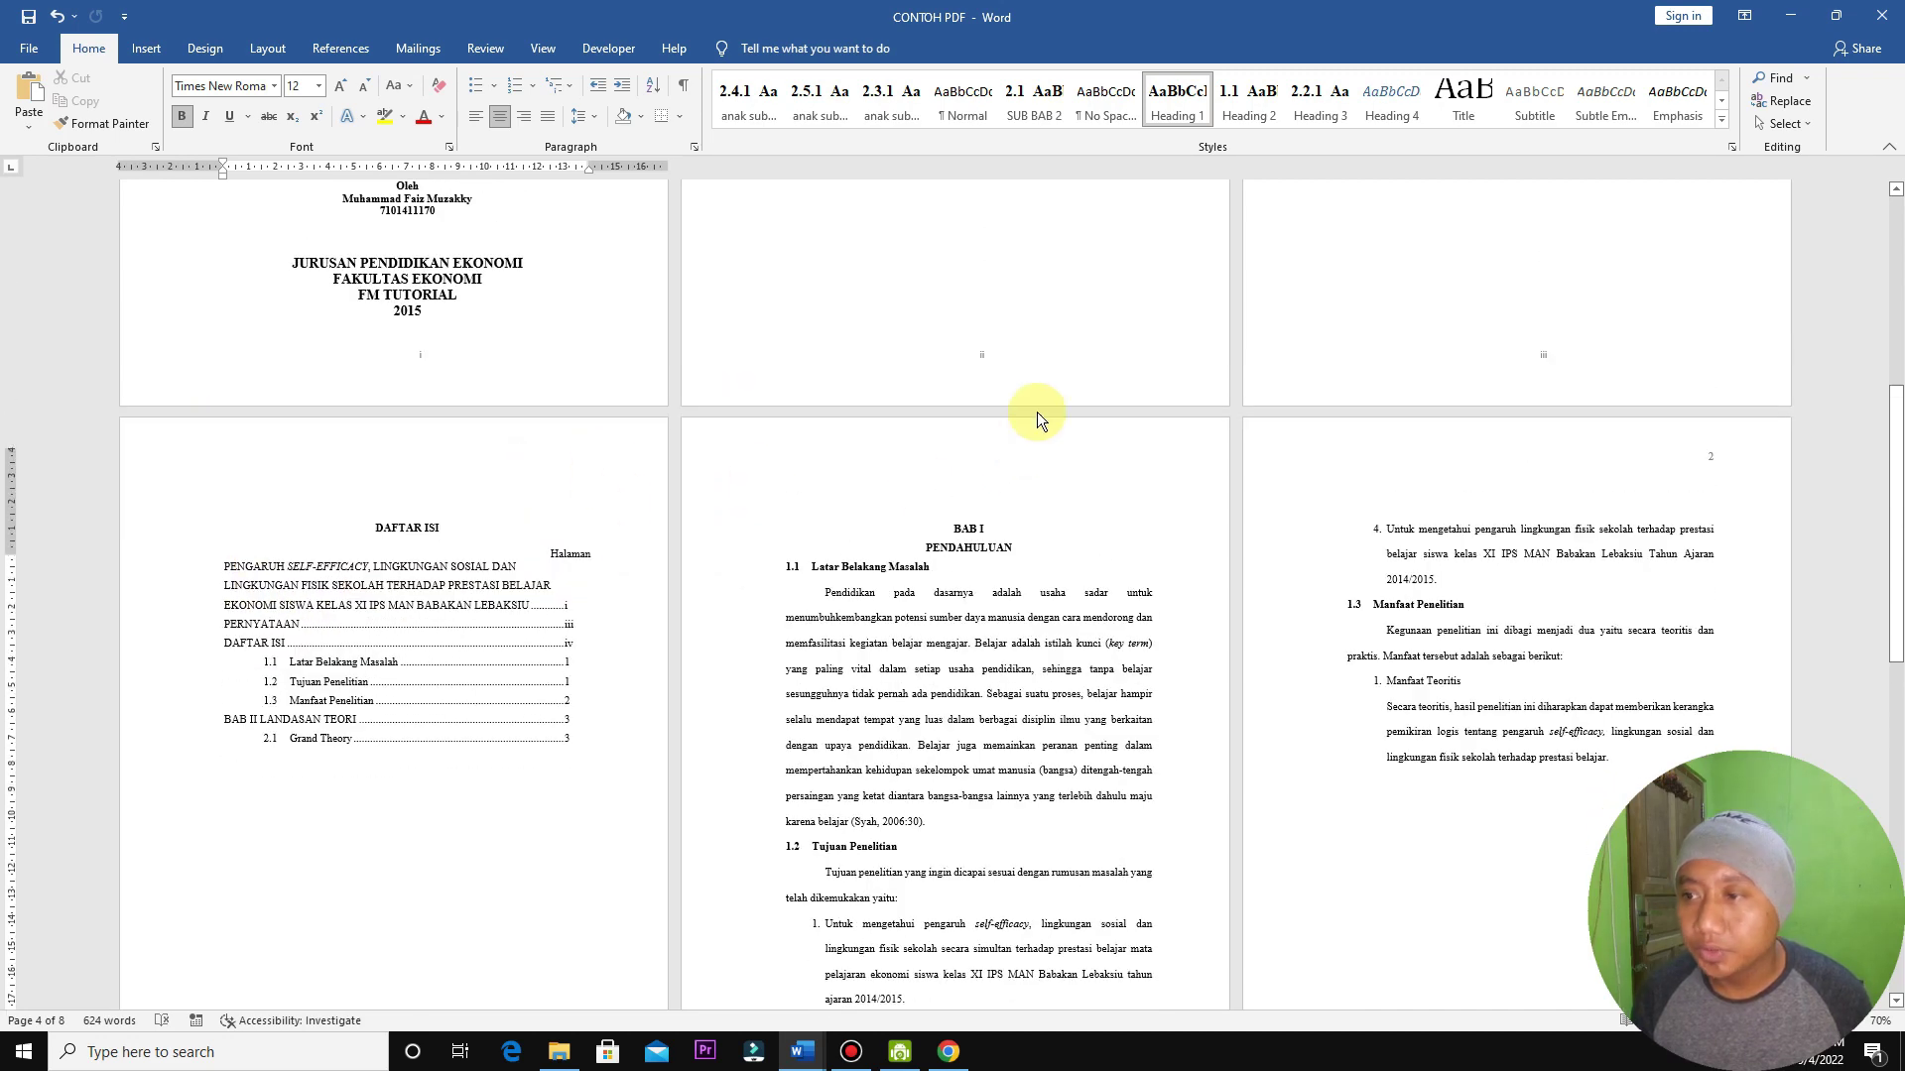
scroll(986, 360, "up", 4)
scroll(986, 359, "up", 4)
scroll(988, 411, "up", 4)
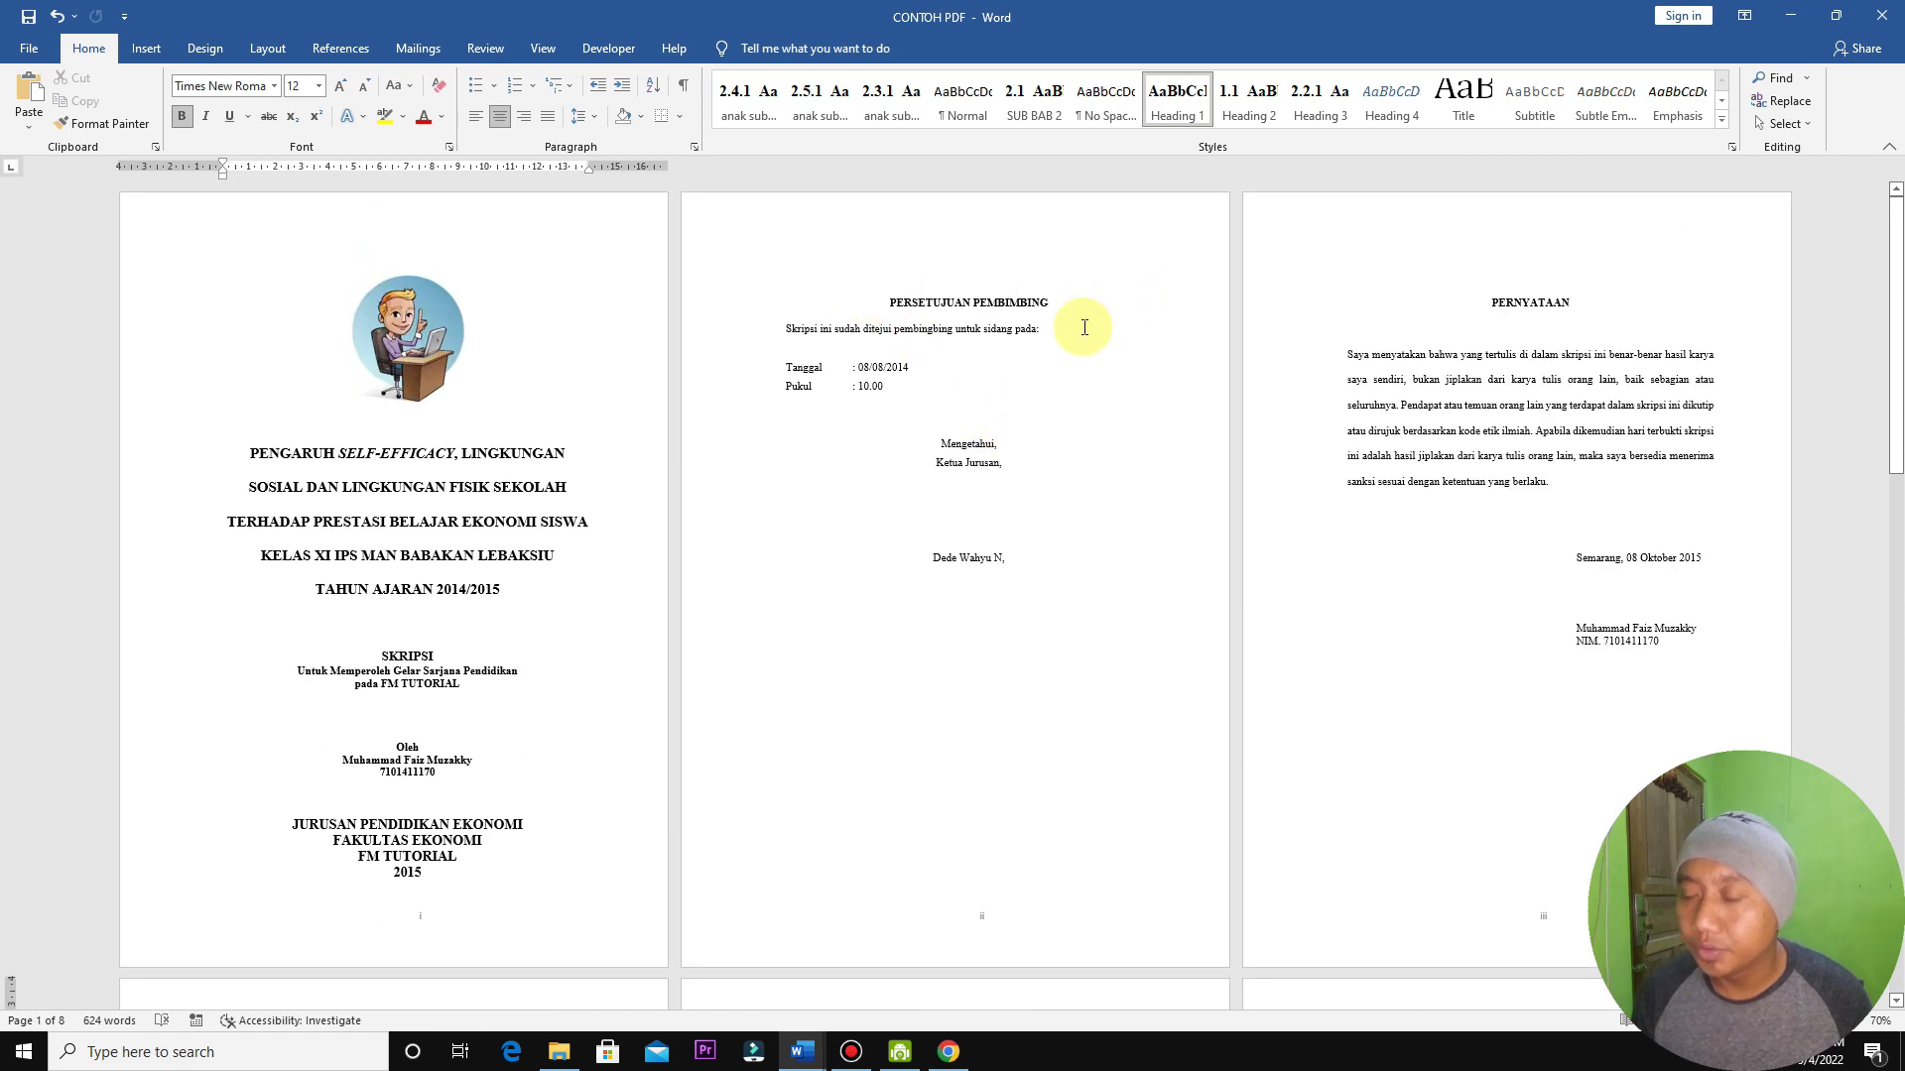
scroll(1092, 374, "down", 2)
scroll(1139, 497, "down", 4)
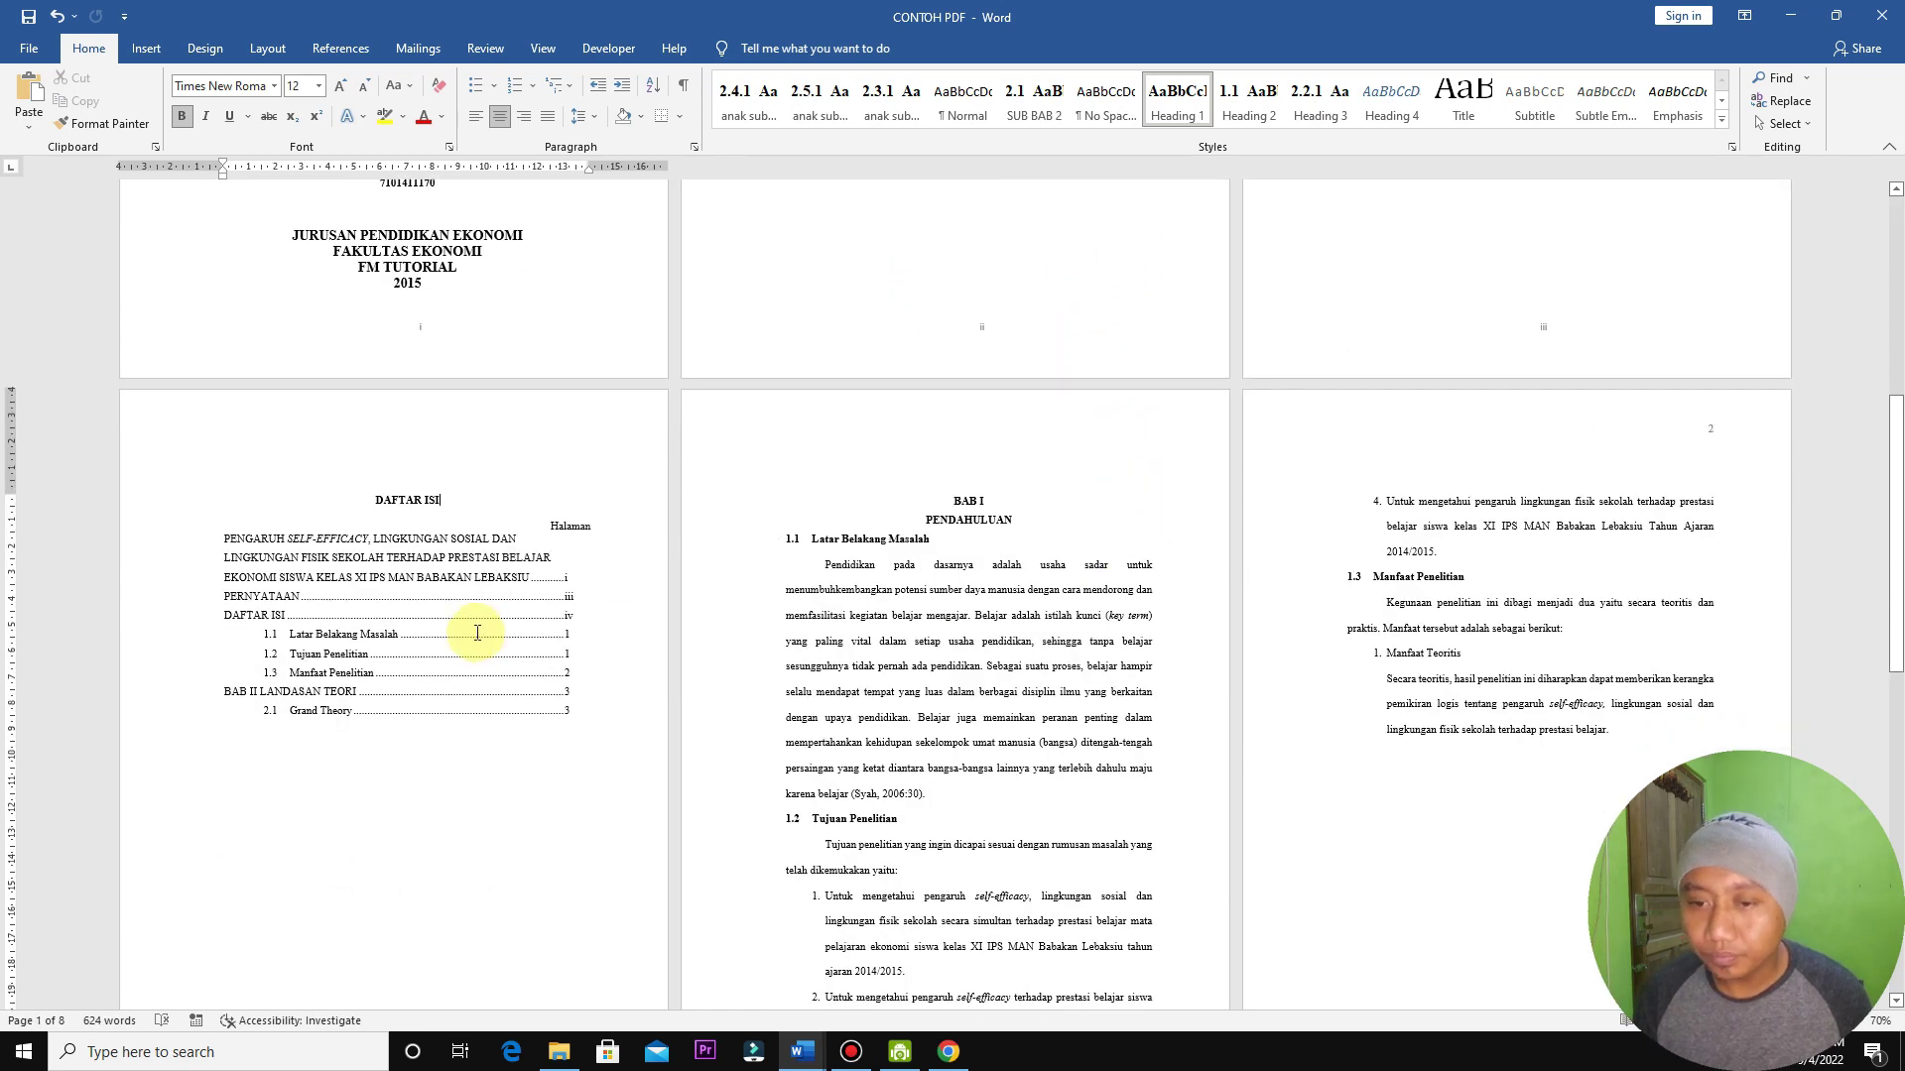
scroll(1803, 480, "up", 2)
scroll(1637, 361, "up", 4)
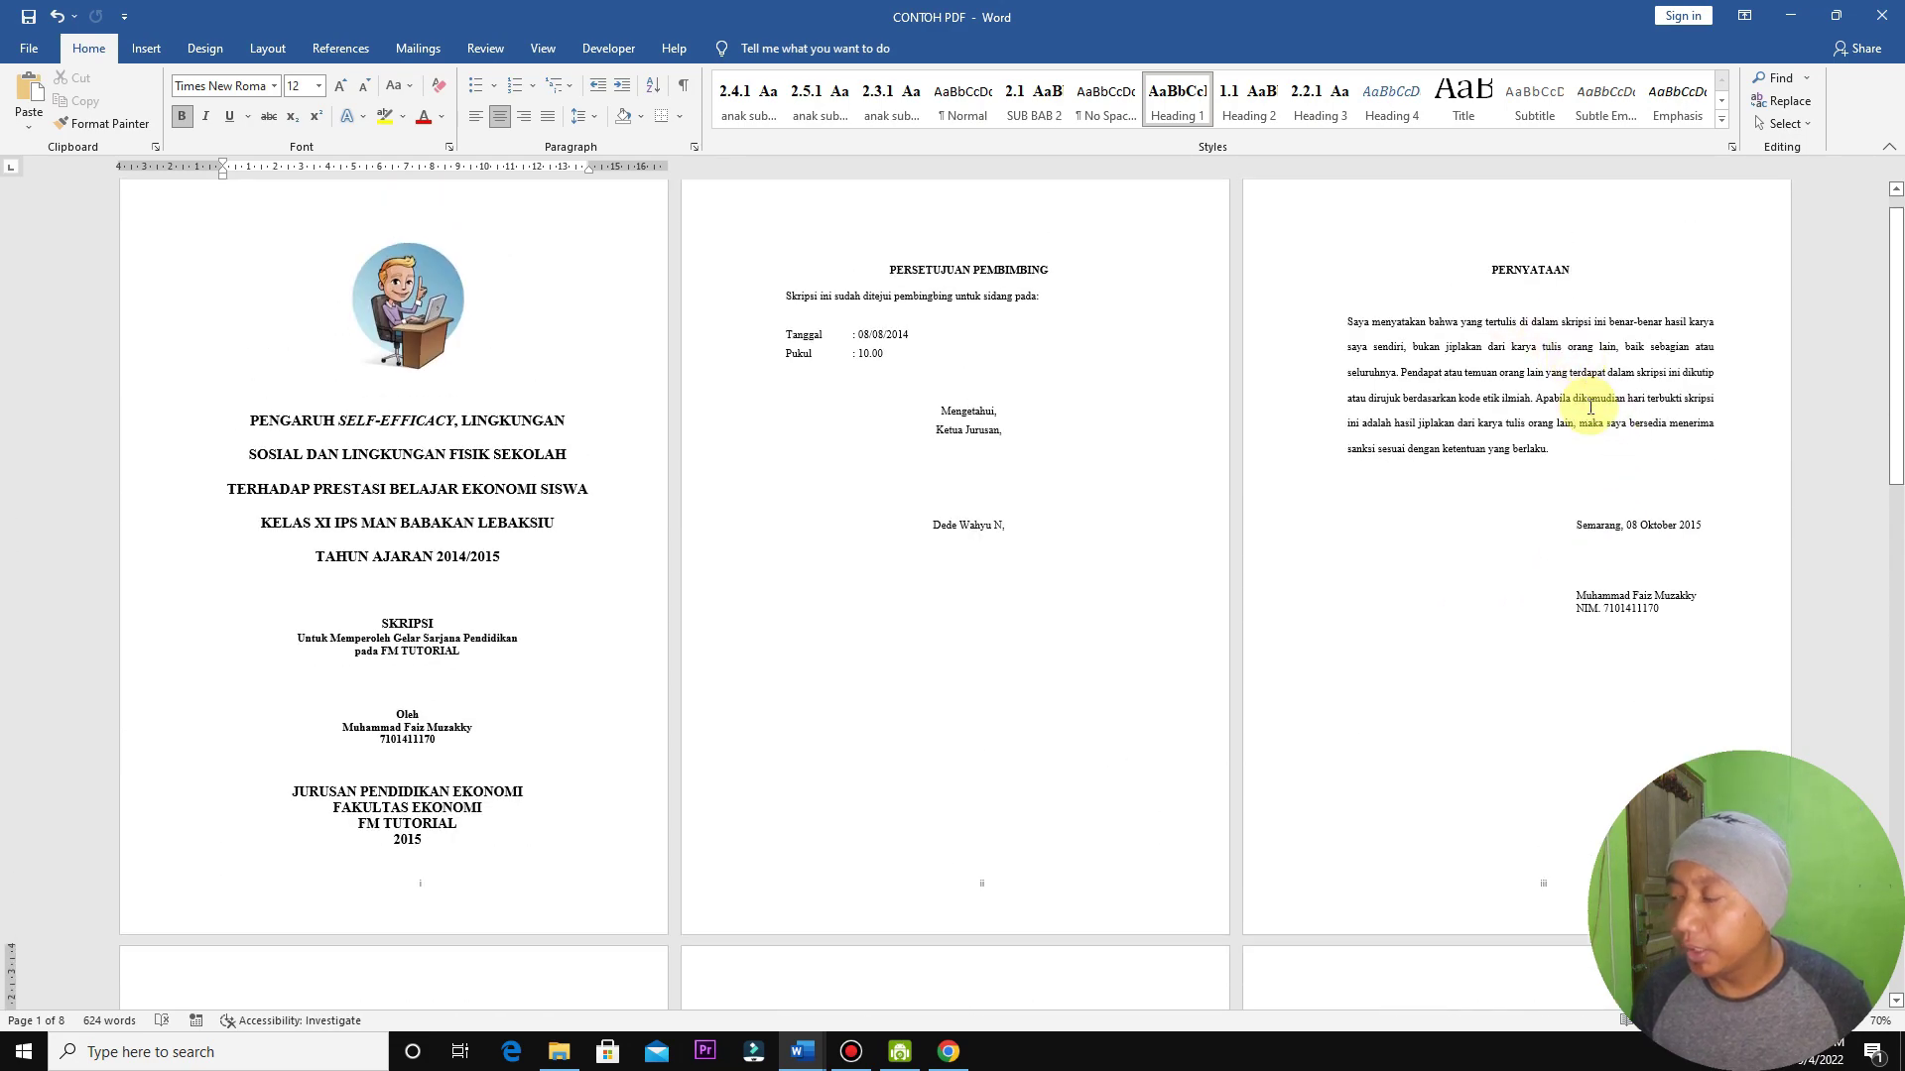
scroll(1290, 447, "down", 3)
scroll(986, 545, "down", 3)
scroll(659, 731, "down", 3)
scroll(1075, 756, "down", 3)
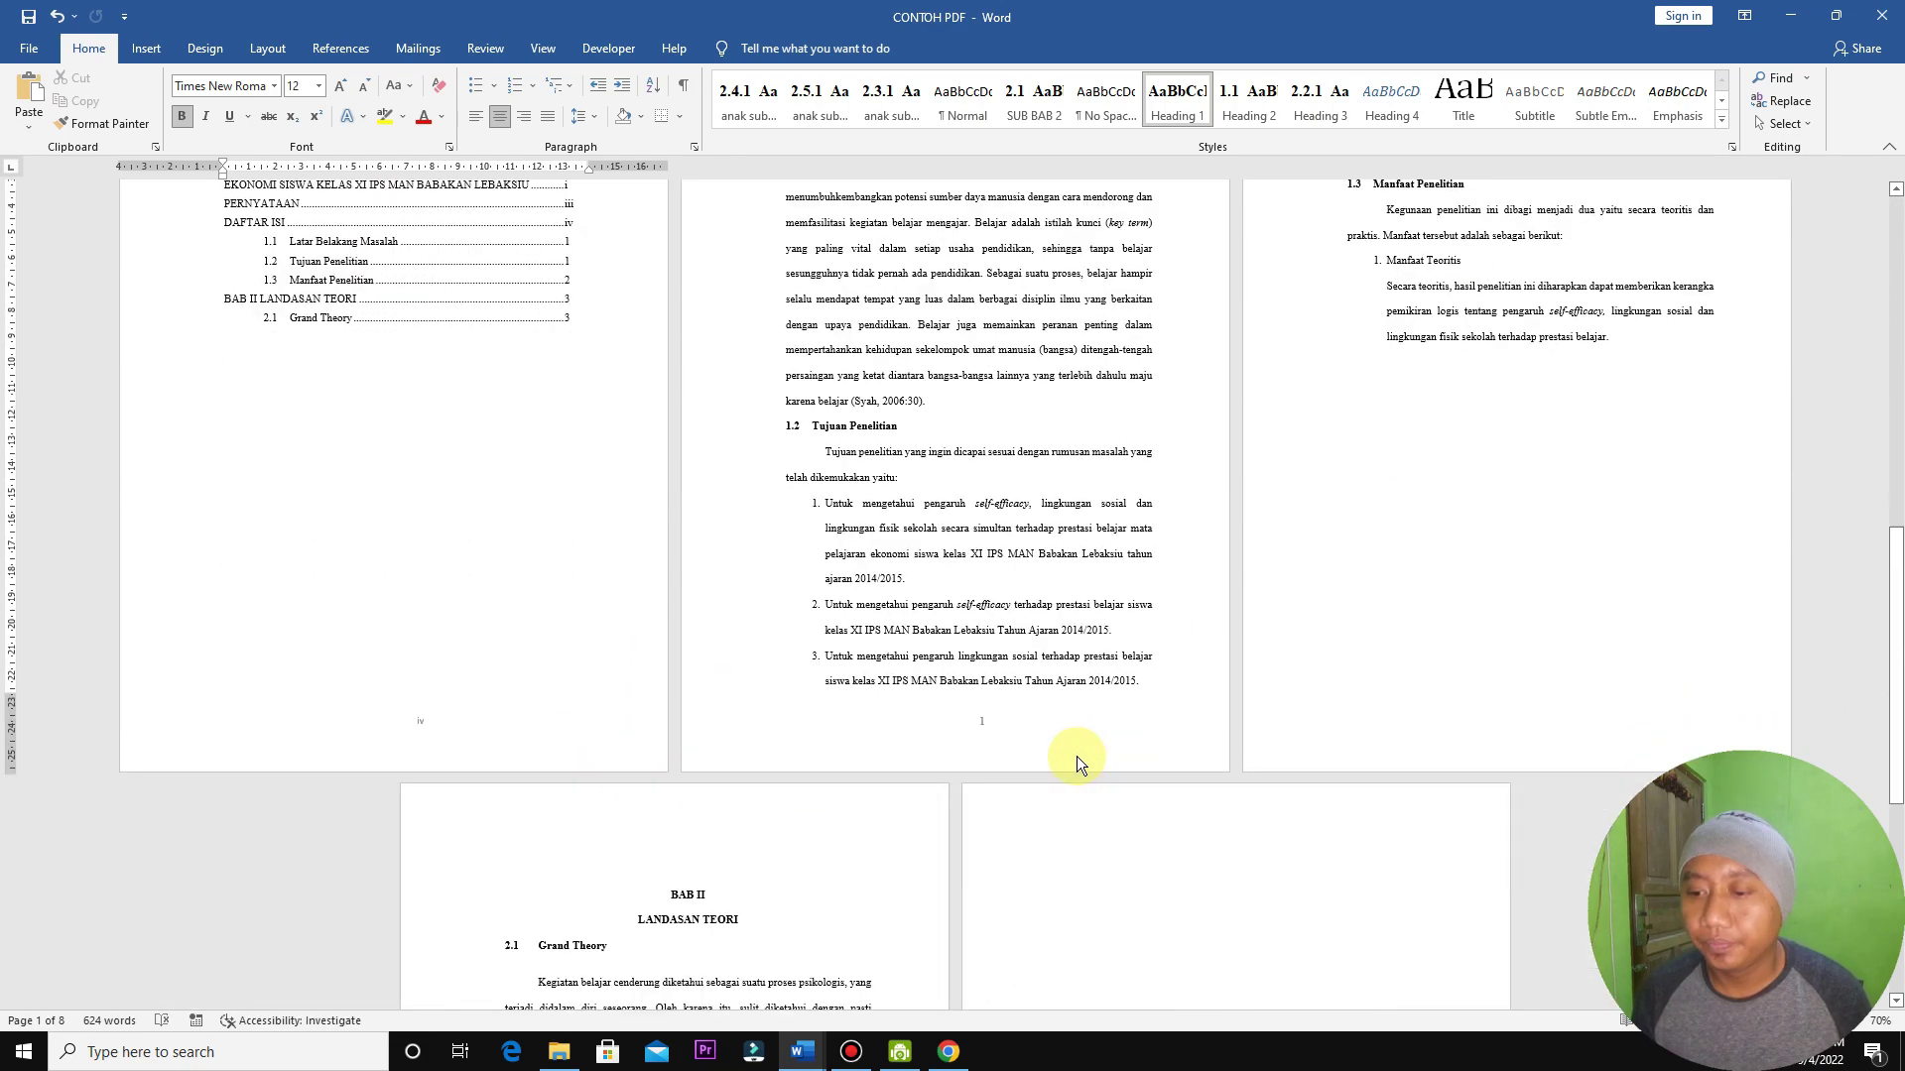
scroll(672, 553, "up", 3)
scroll(670, 552, "up", 2)
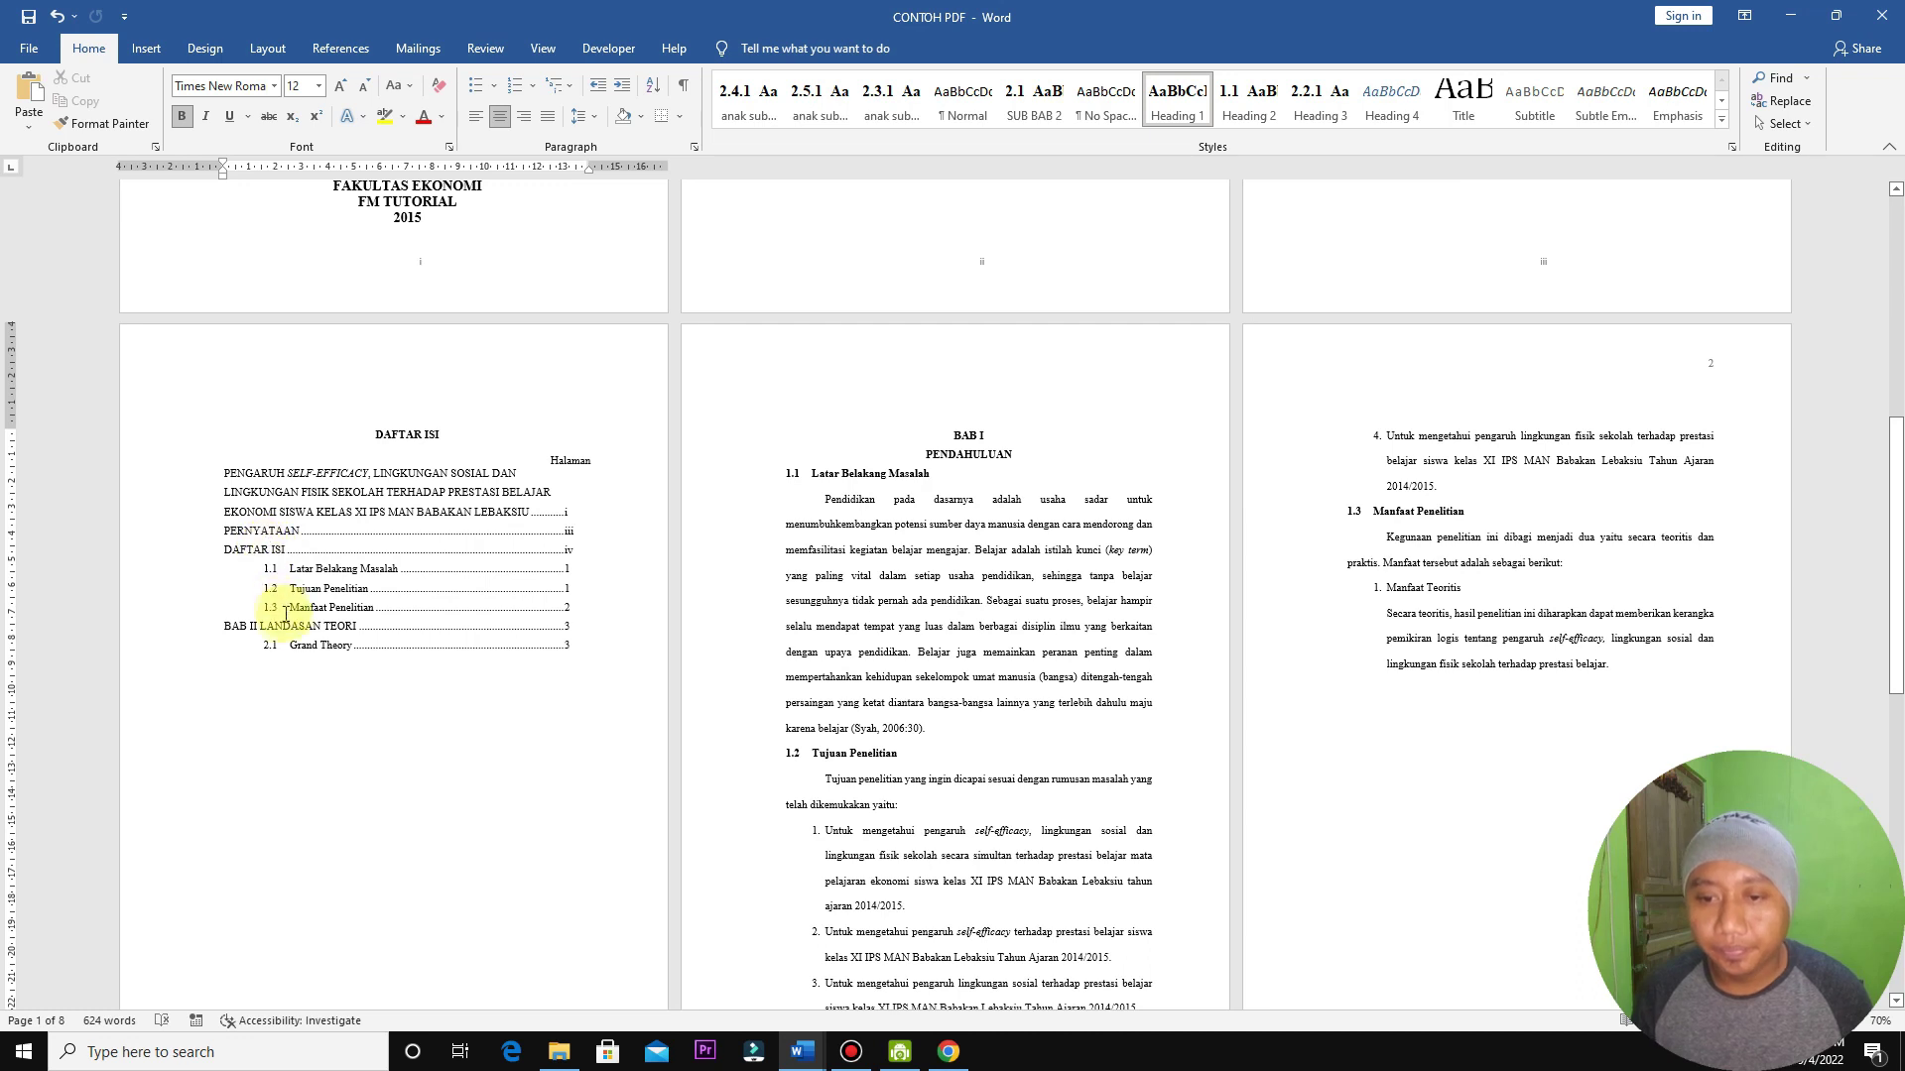
Step: Pick up the DAFTAR ISI heading's formatting with Format Painter
left_click(260, 550)
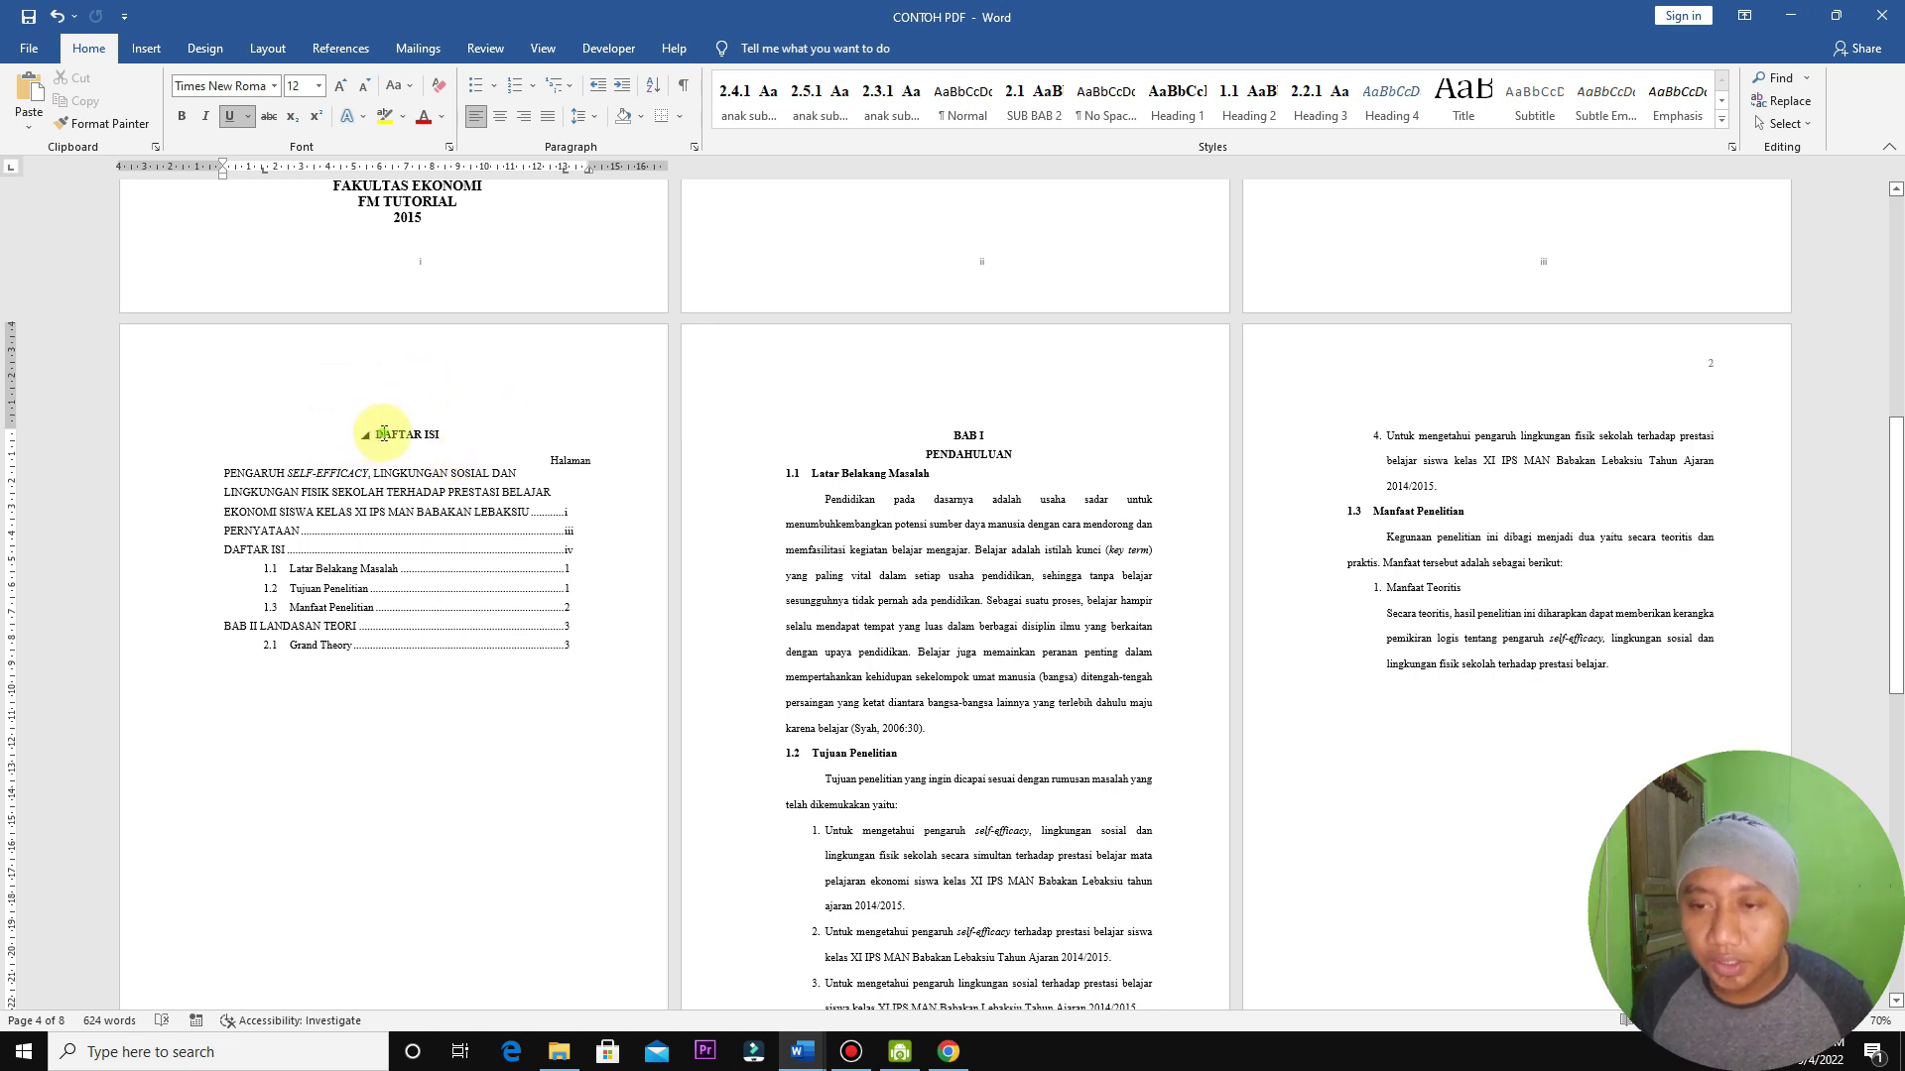
left_click(382, 435)
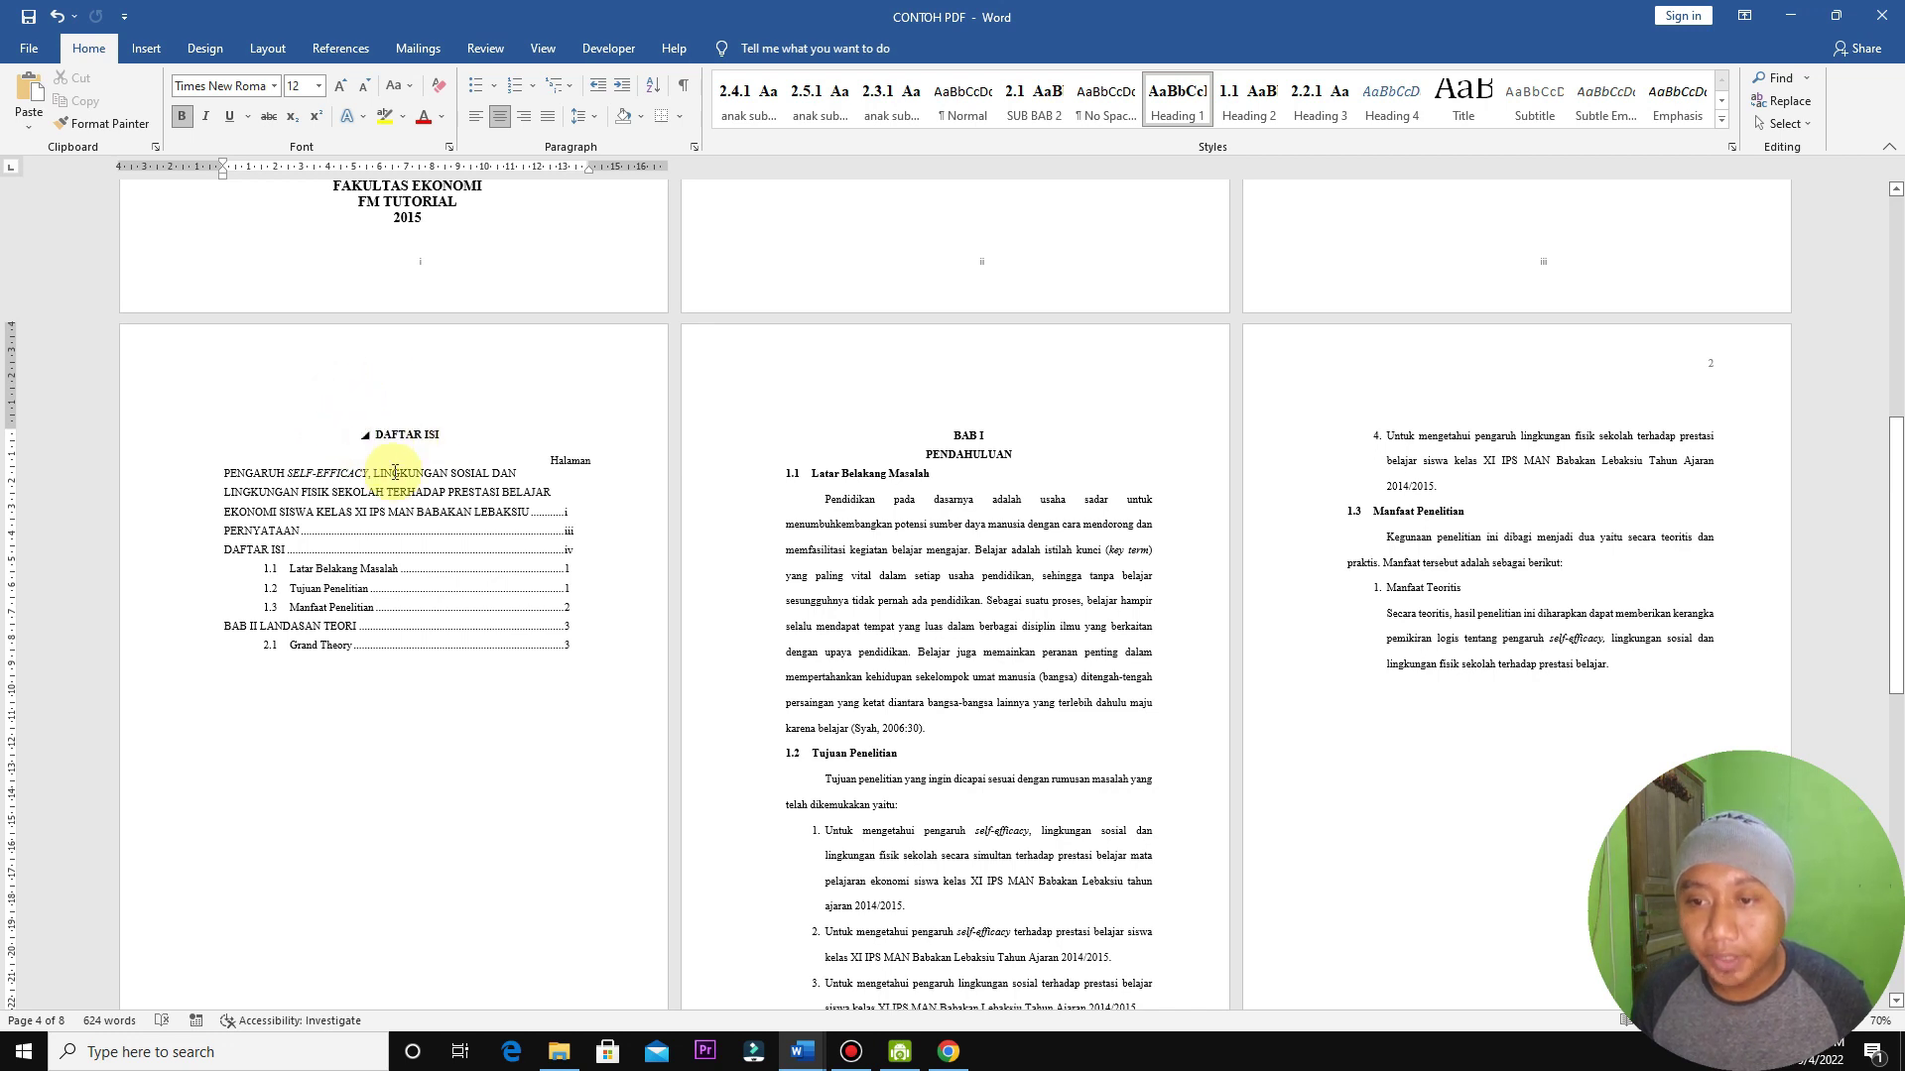
left_click(111, 123)
scroll(950, 452, "up", 2)
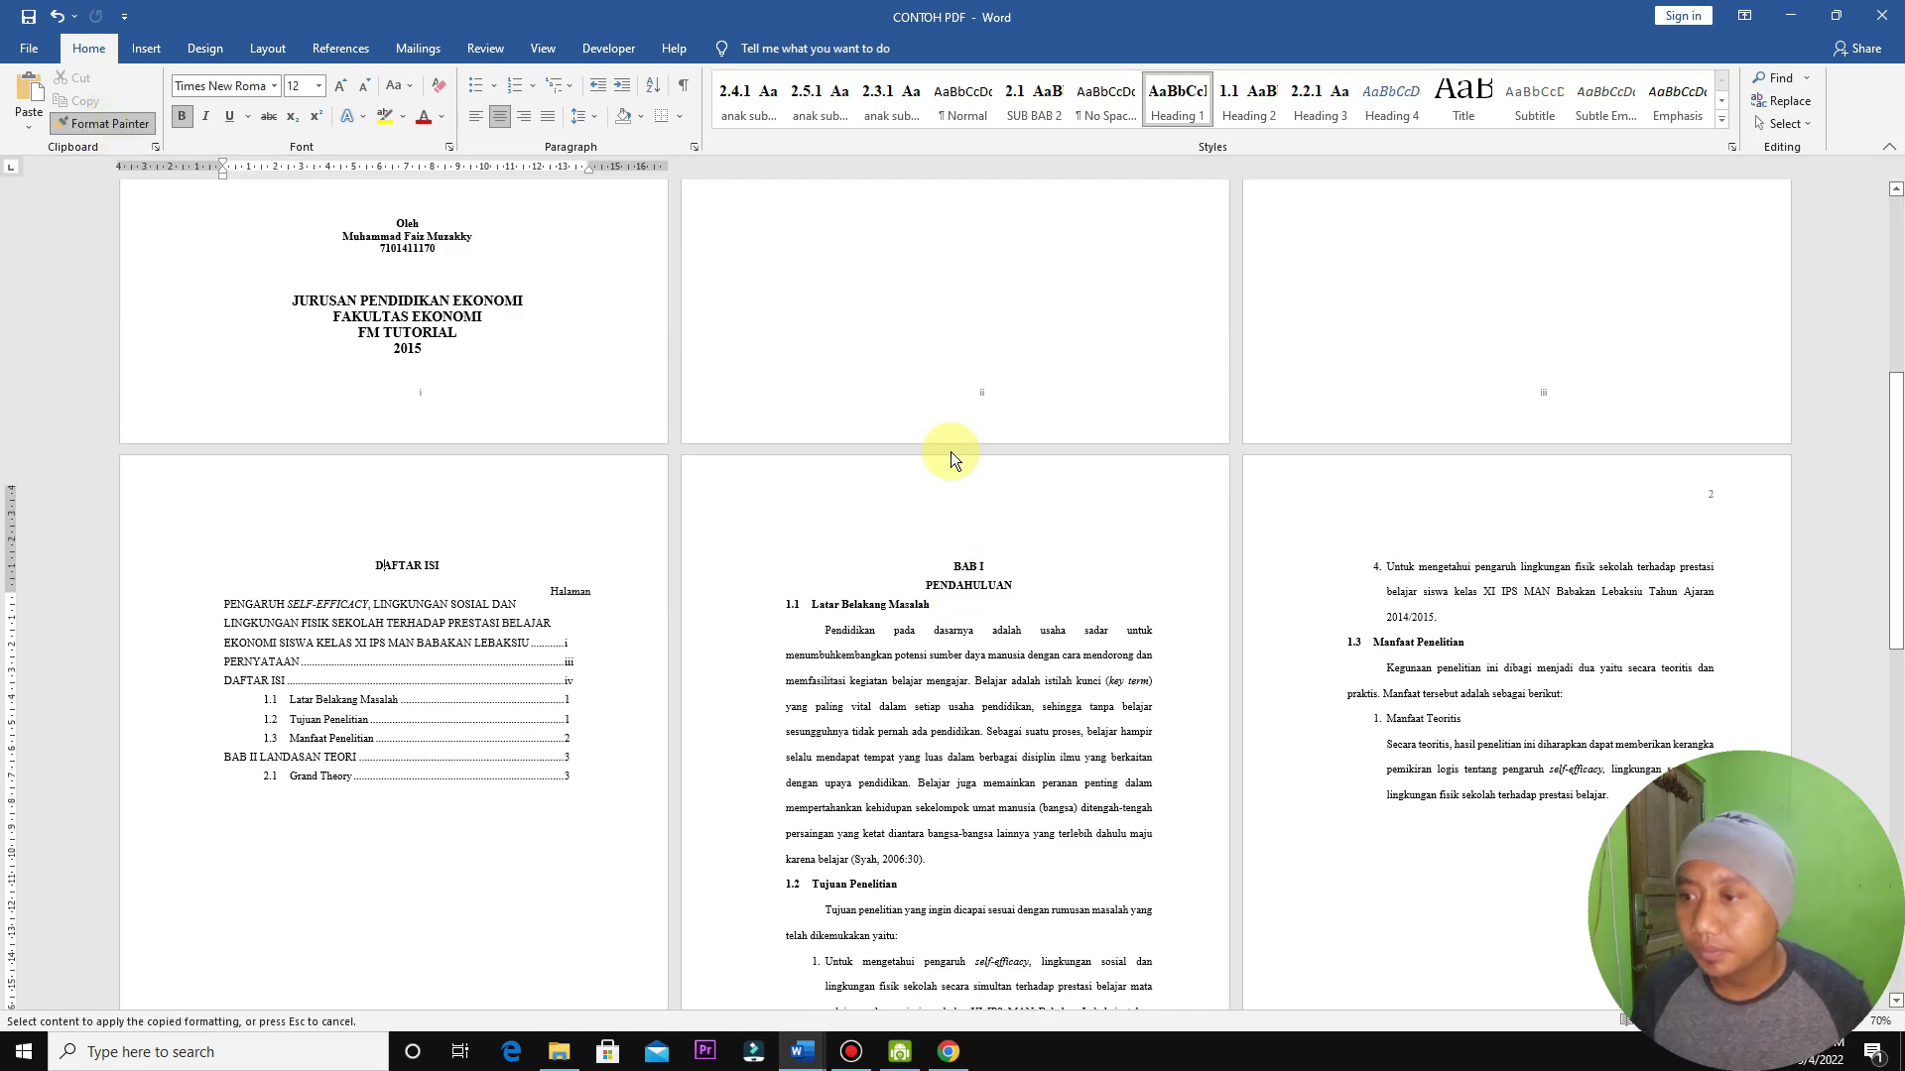
scroll(950, 454, "up", 3)
scroll(951, 454, "up", 3)
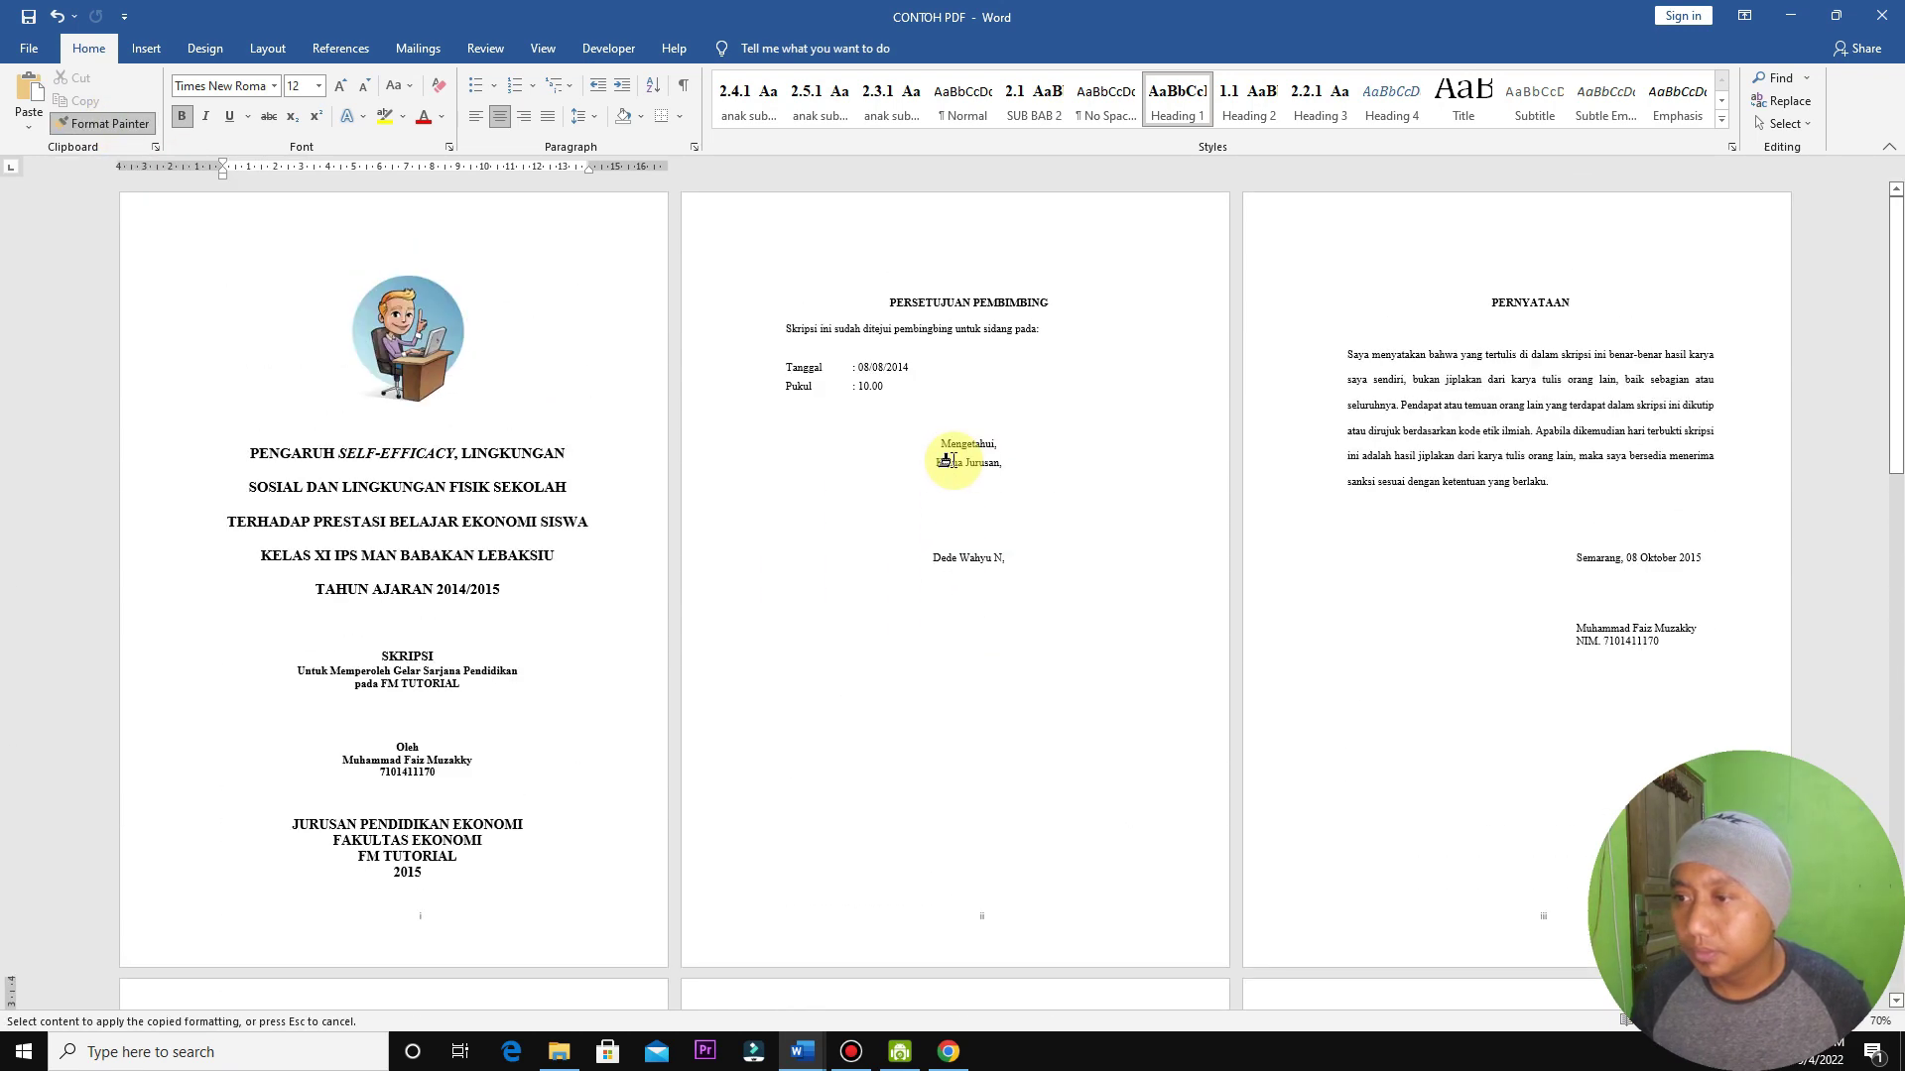
Step: Paint that heading formatting onto PERSETUJUAN PEMBIMBING and the BAB I chapter heading
left_click(886, 305)
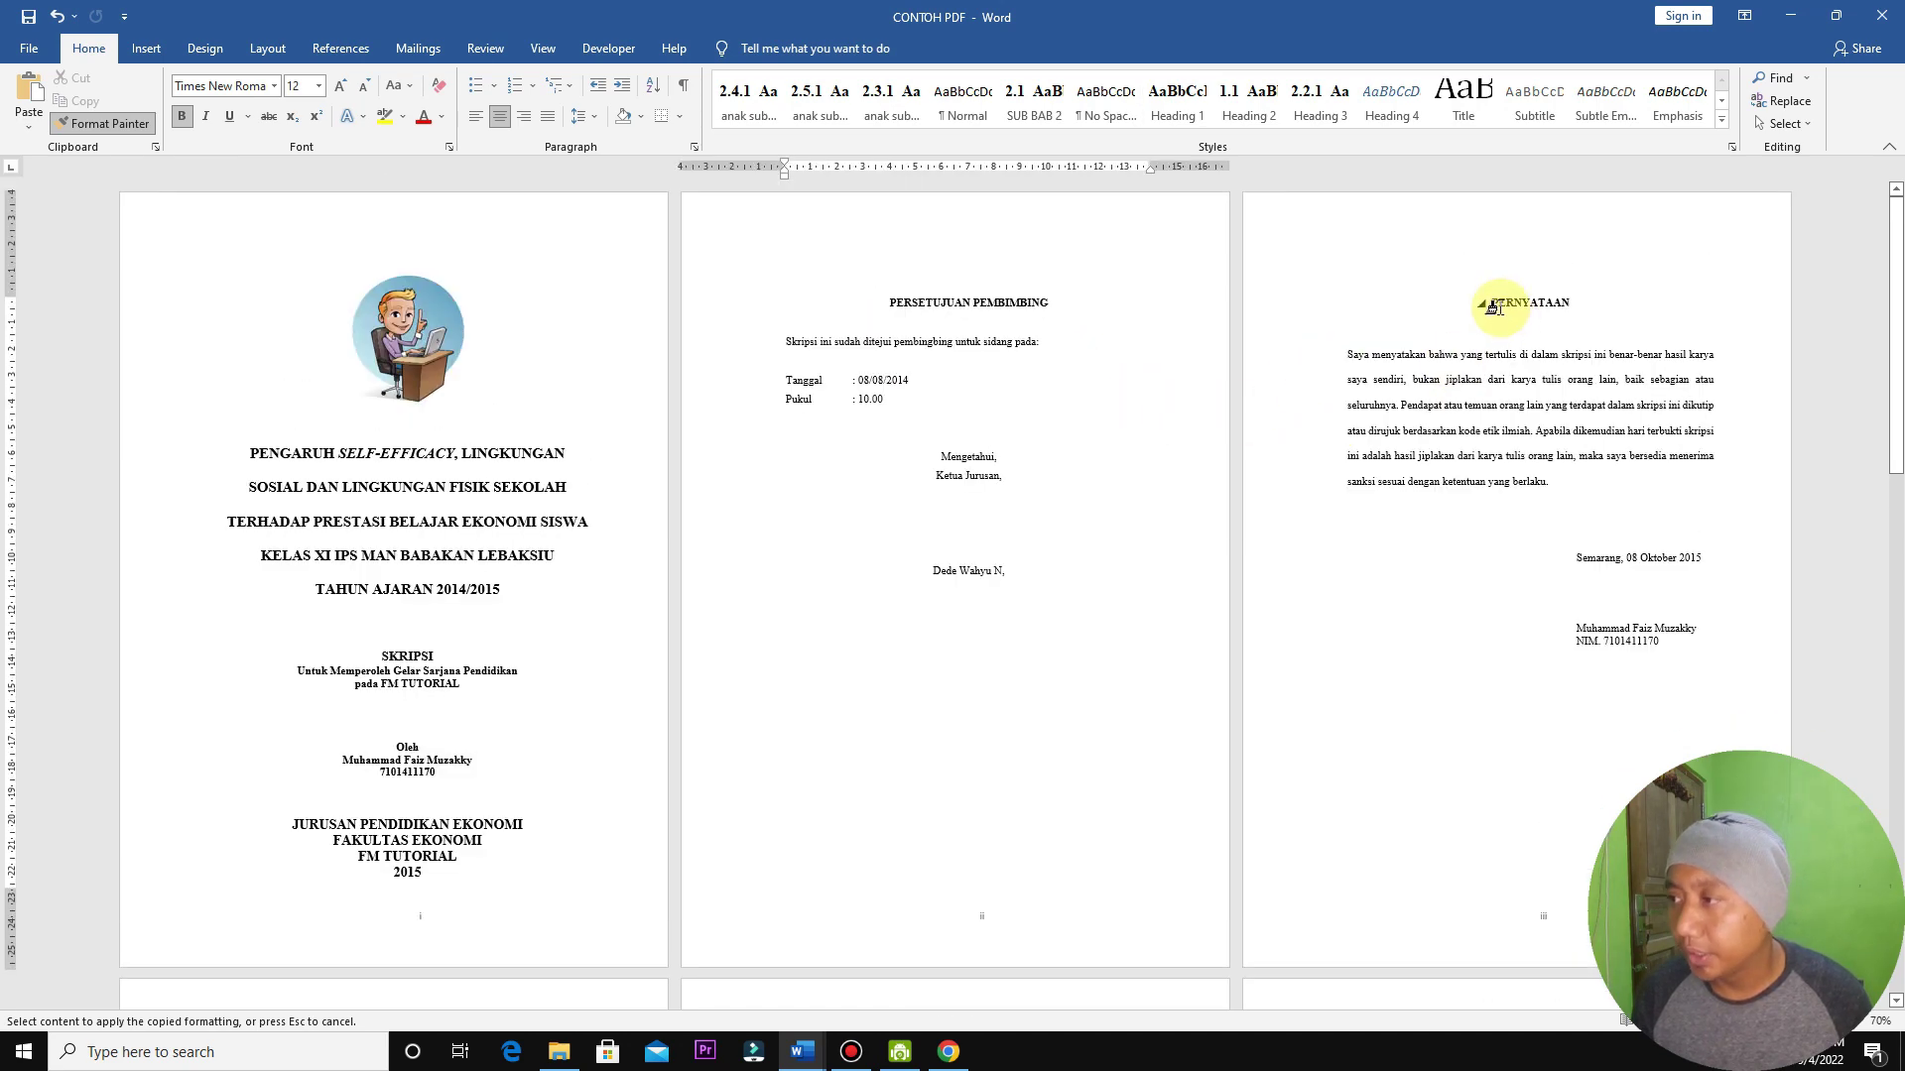
scroll(722, 680, "down", 1)
scroll(501, 820, "down", 4)
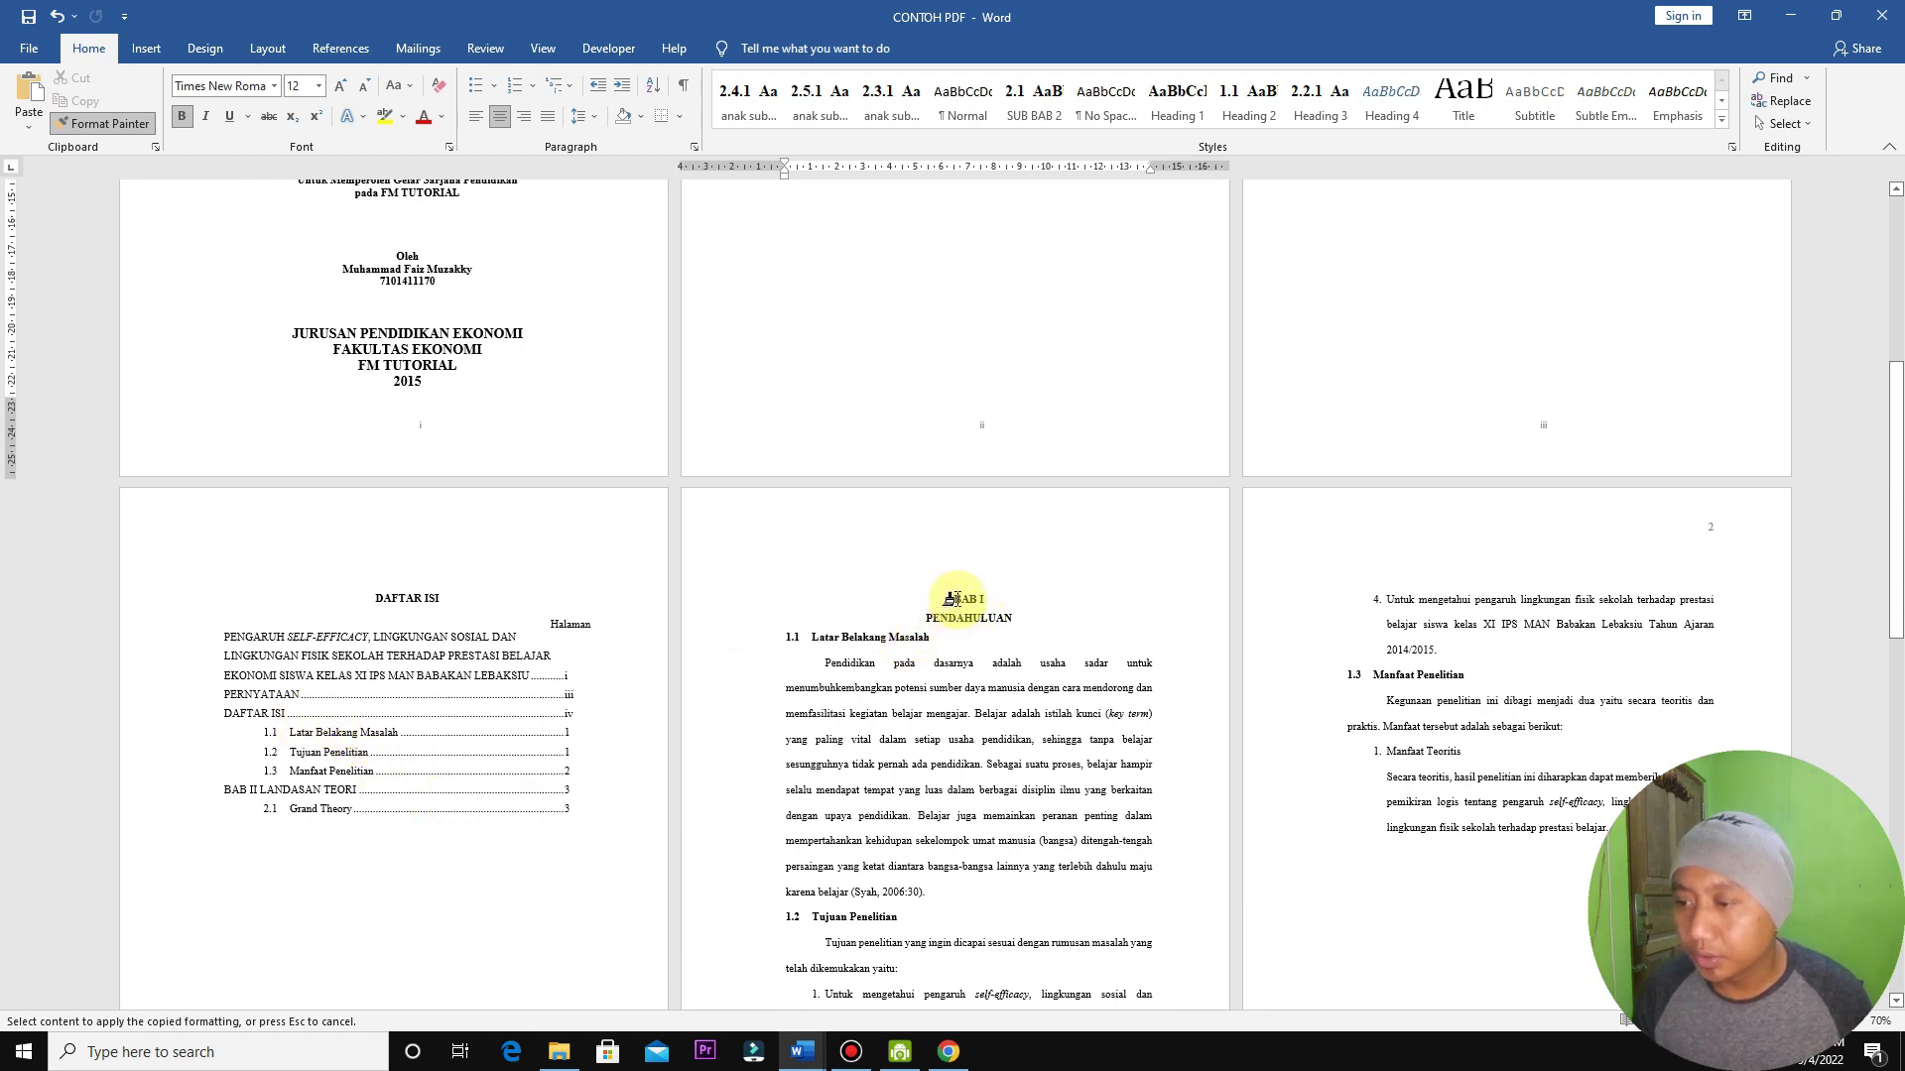
left_click(952, 599)
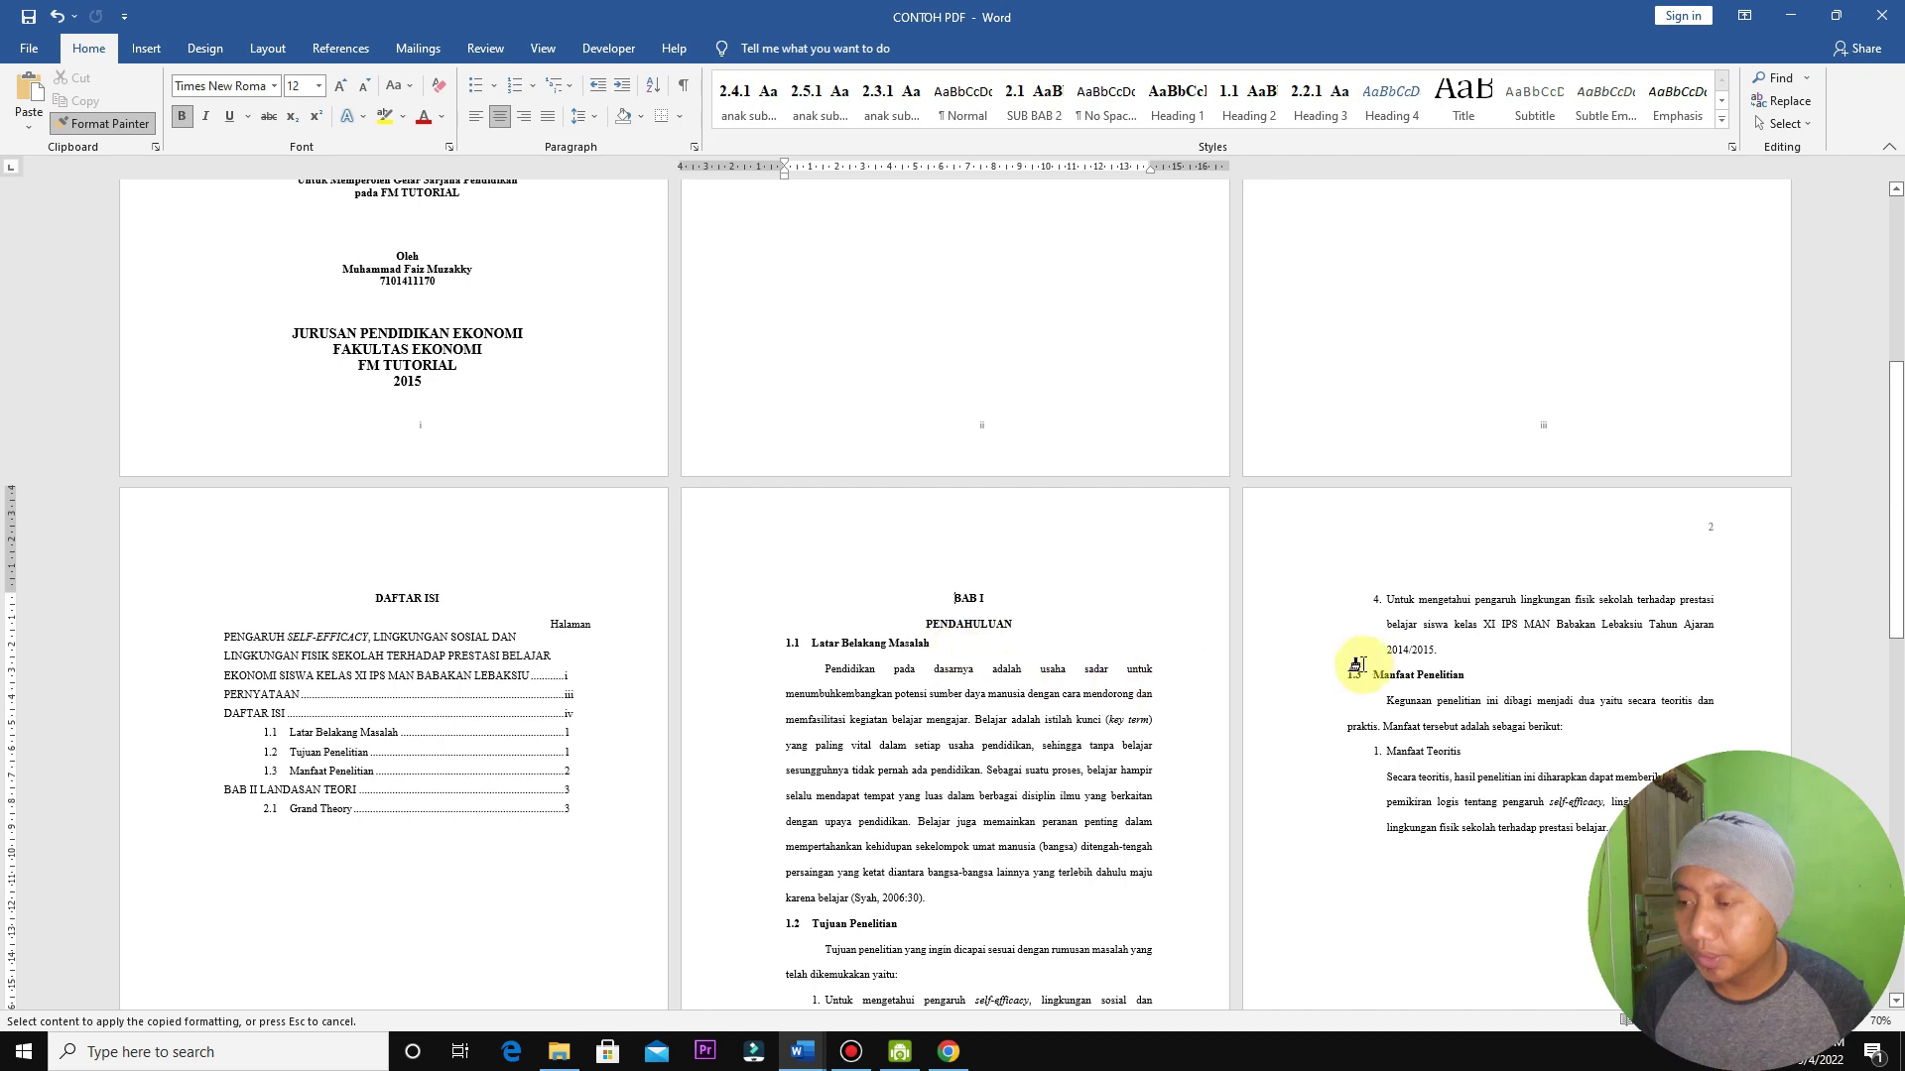
scroll(744, 765, "down", 2)
scroll(1178, 956, "down", 3)
scroll(795, 731, "down", 2)
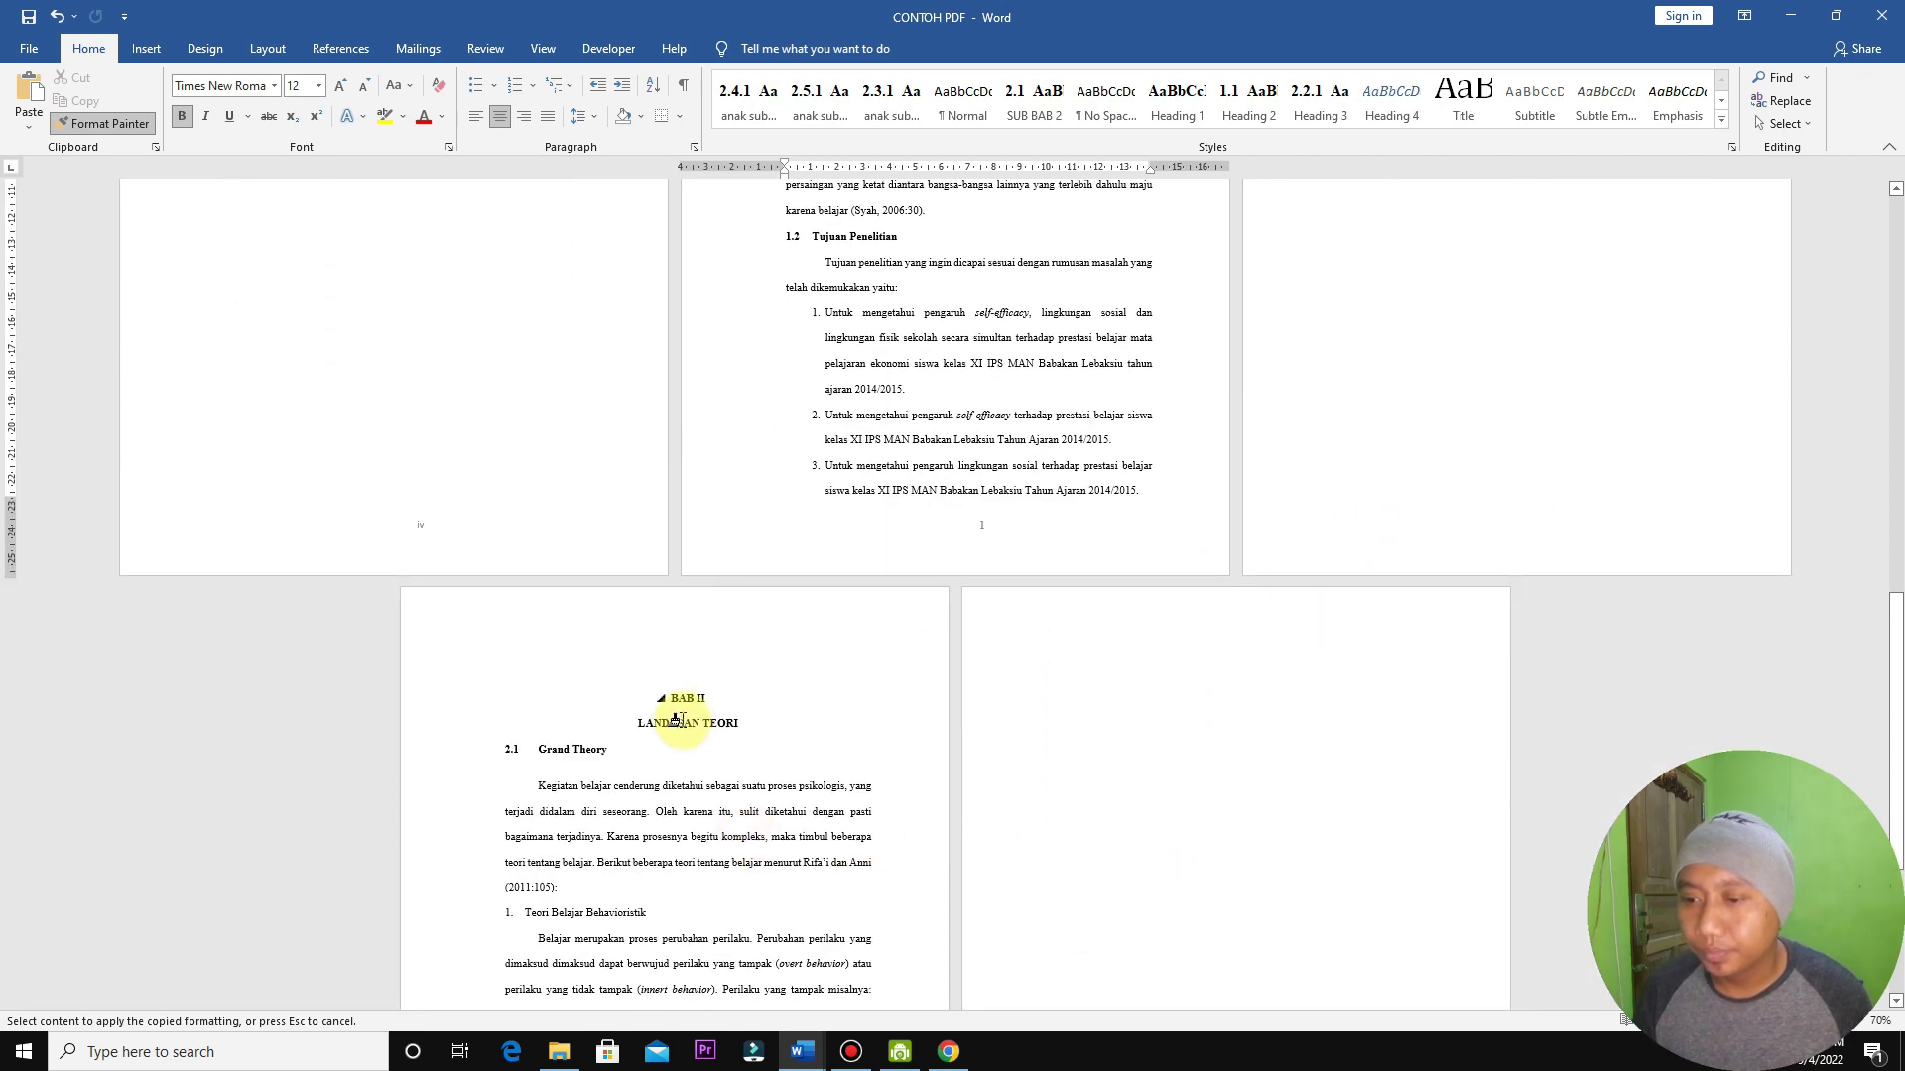
scroll(577, 694, "up", 3)
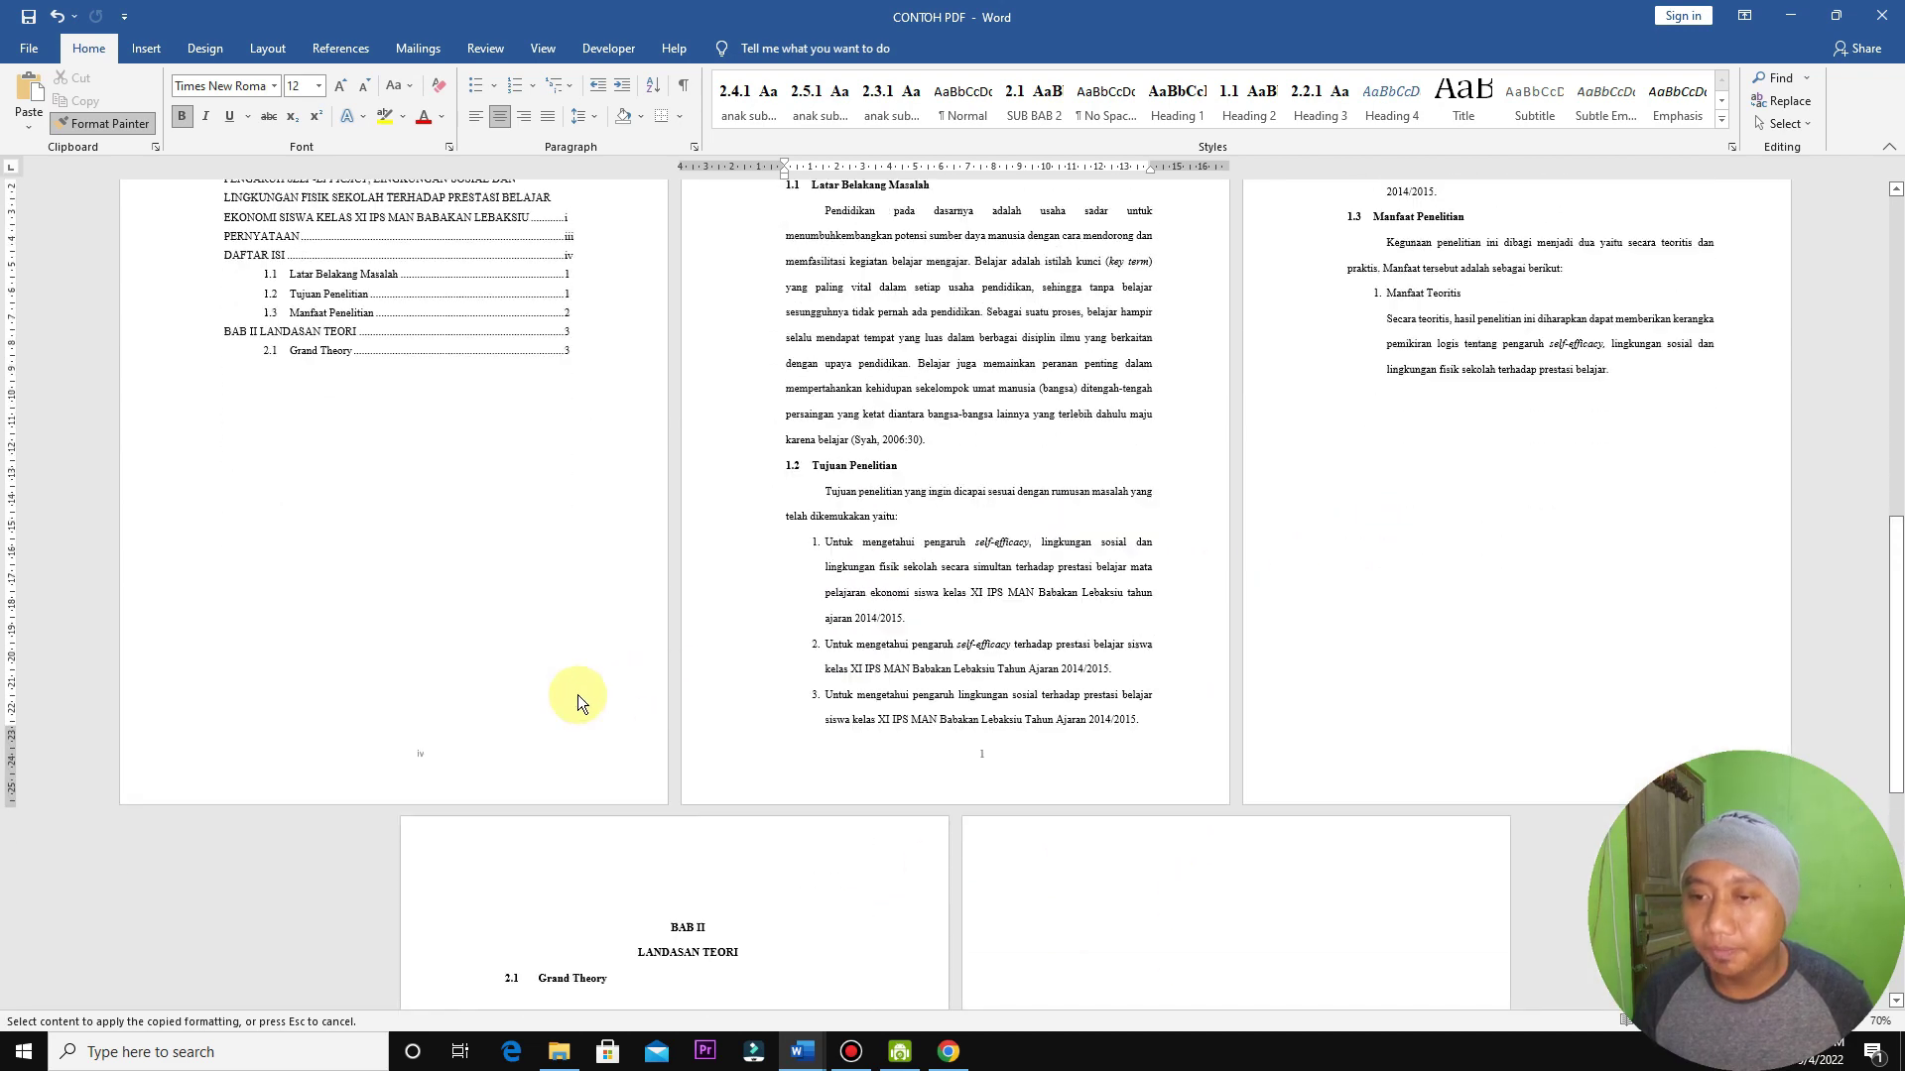
scroll(467, 646, "up", 3)
Step: Turn off Format Painter and update the entire DAFTAR ISI so PERSETUJUAN PEMBIMBING and BAB I appear
left_click(121, 127)
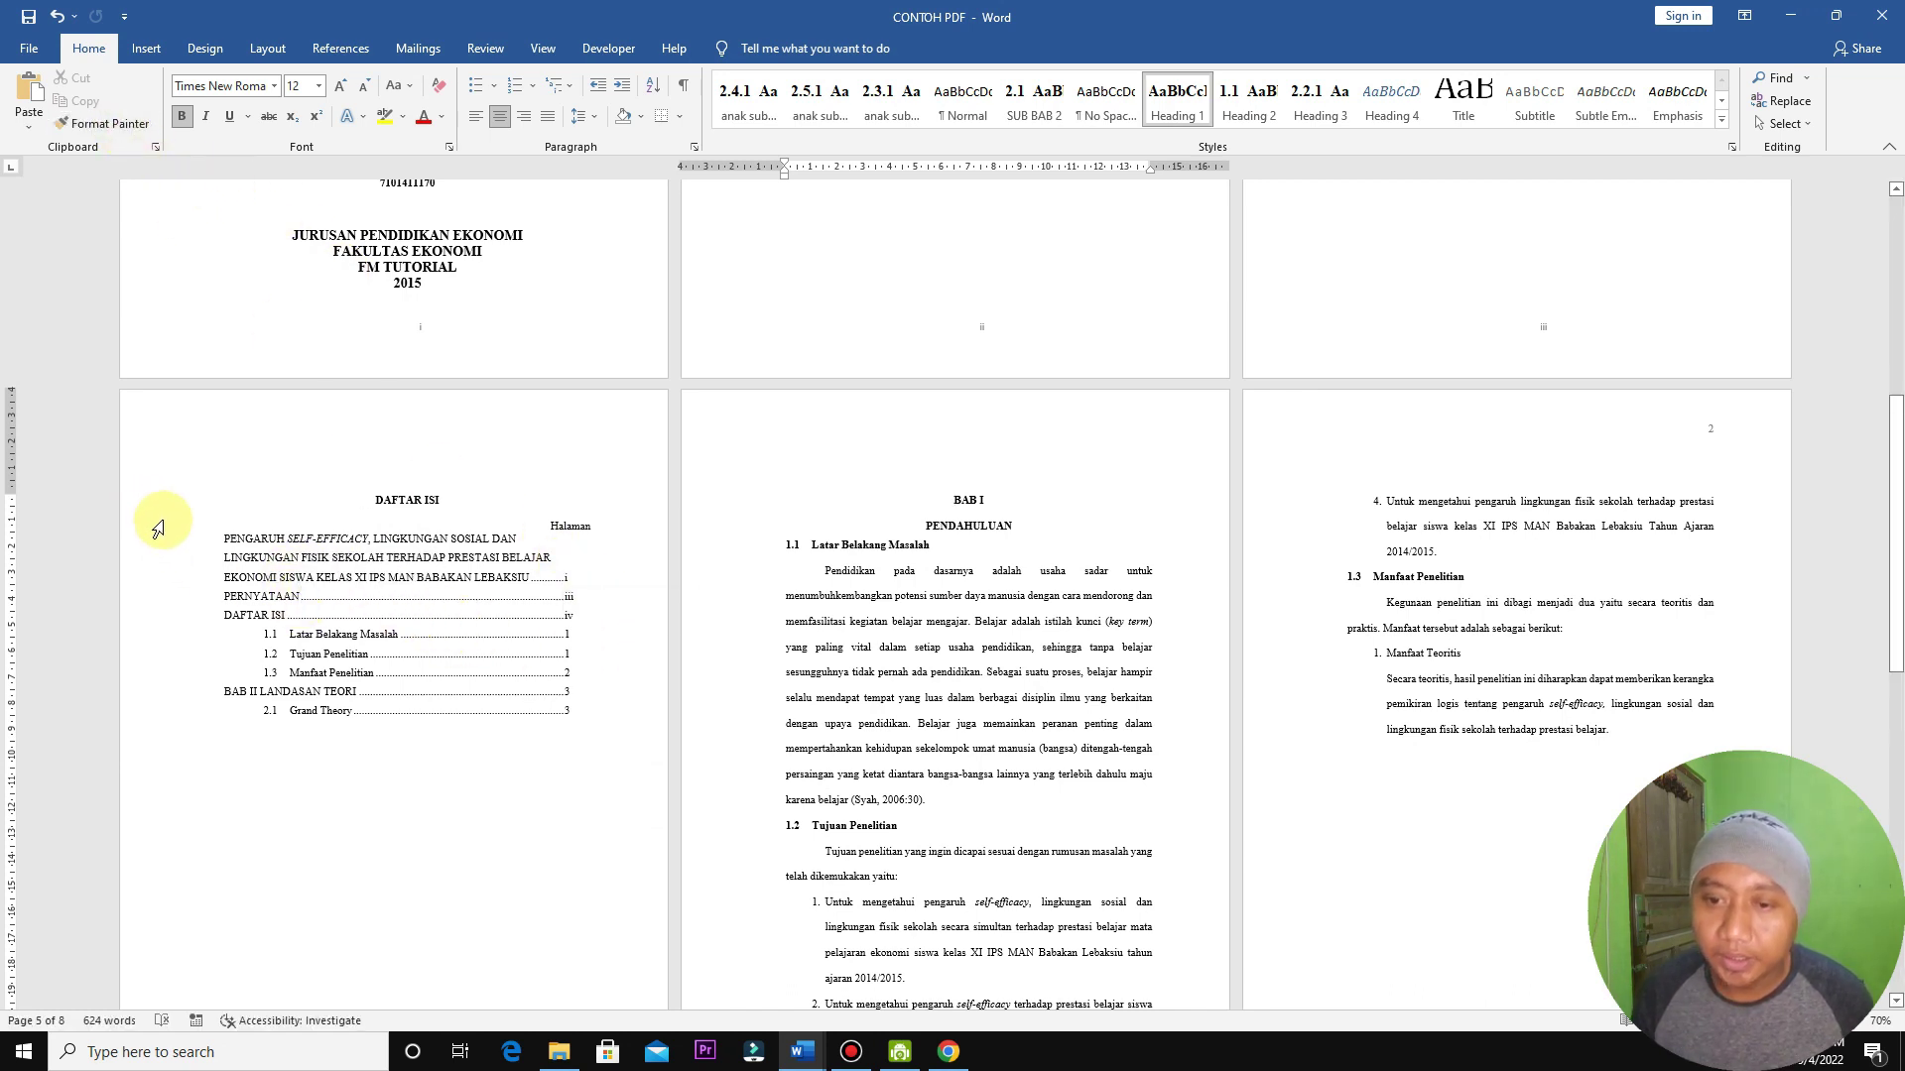
right_click(286, 569)
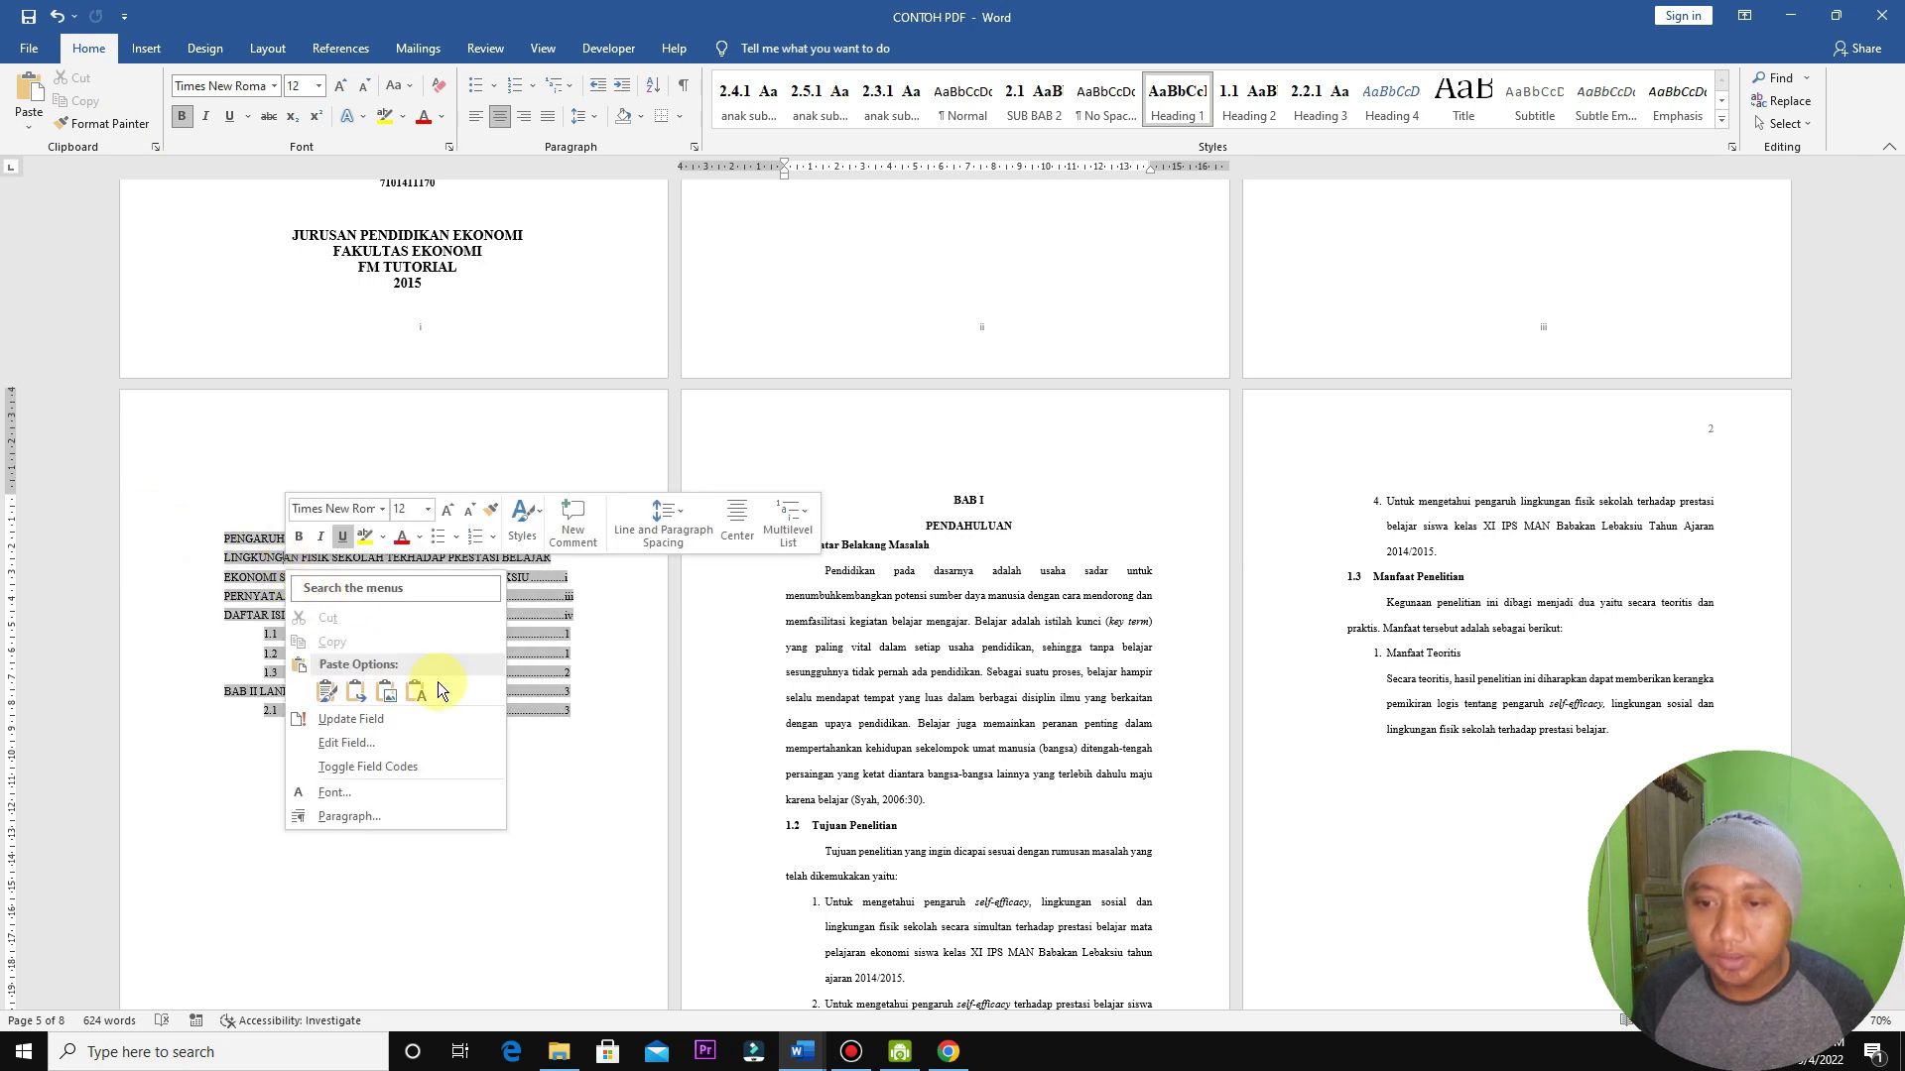
left_click(404, 722)
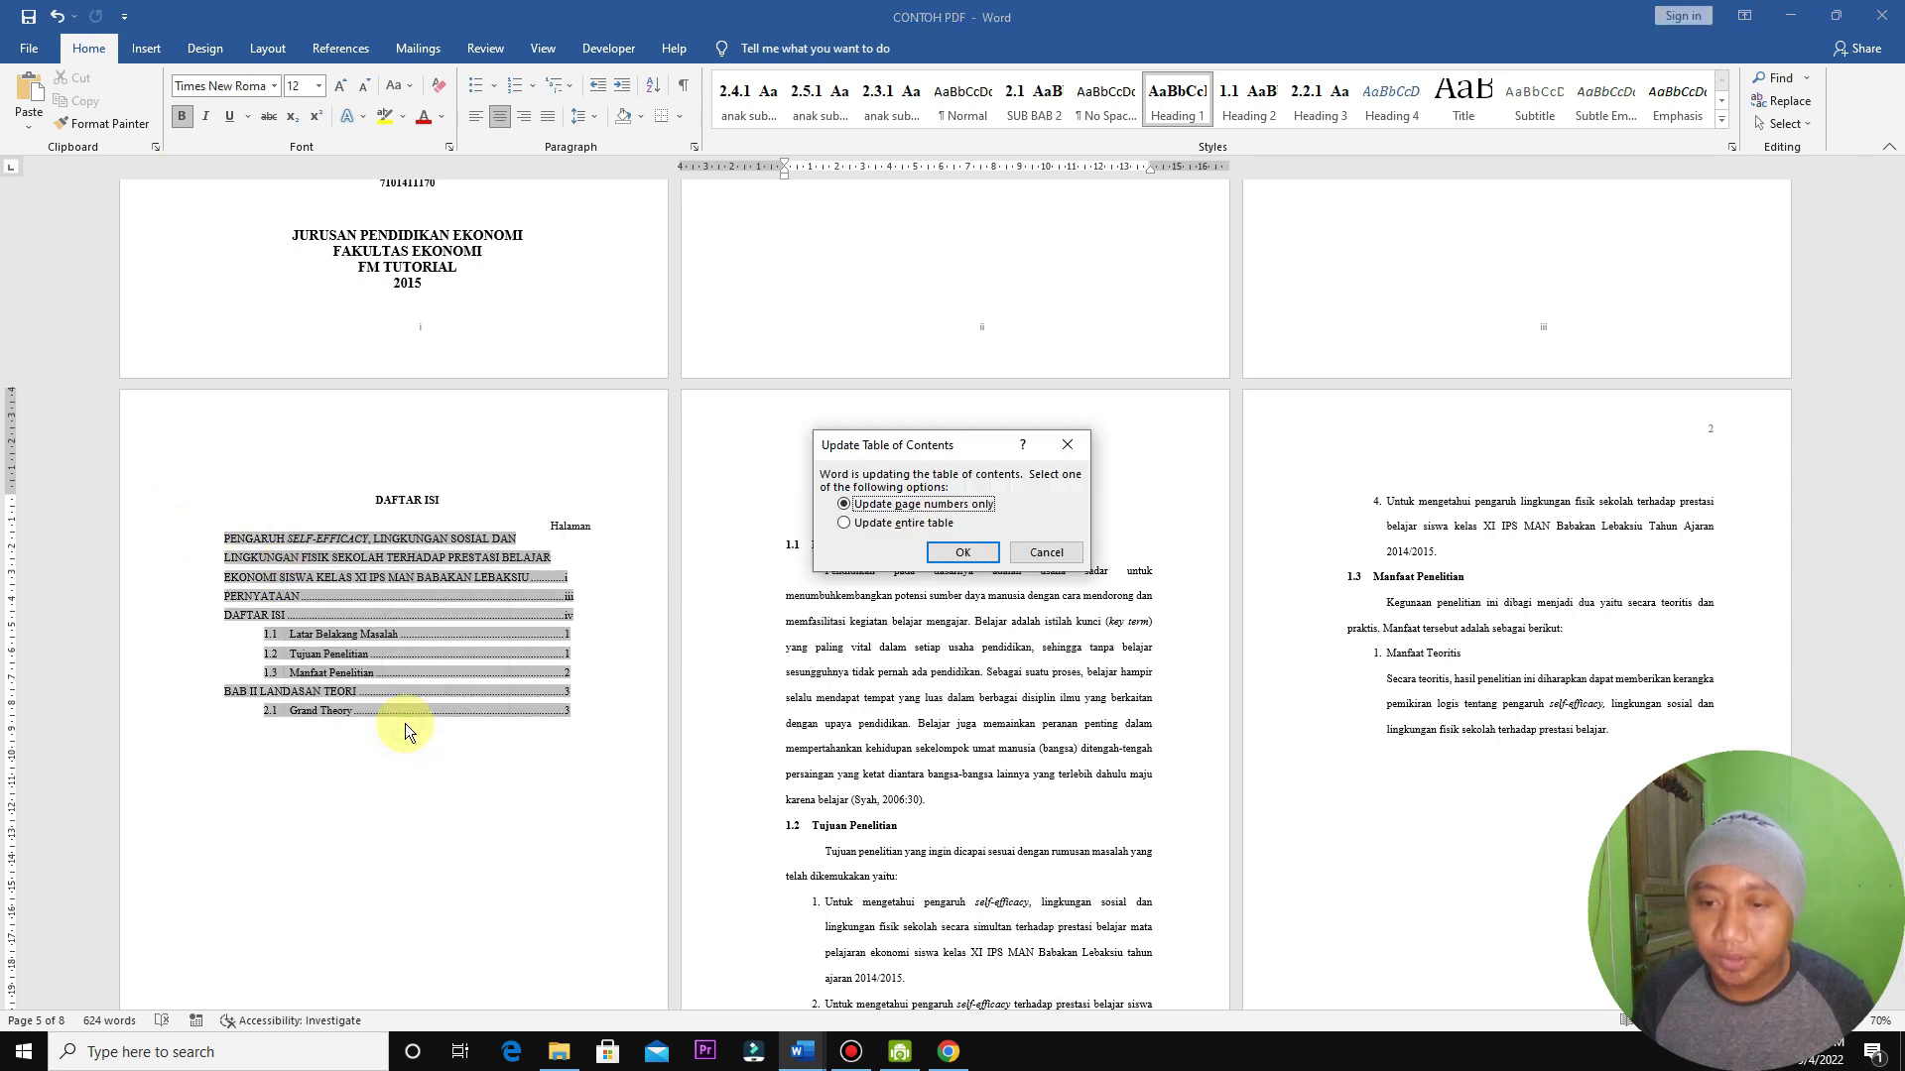
left_click(883, 526)
left_click(963, 552)
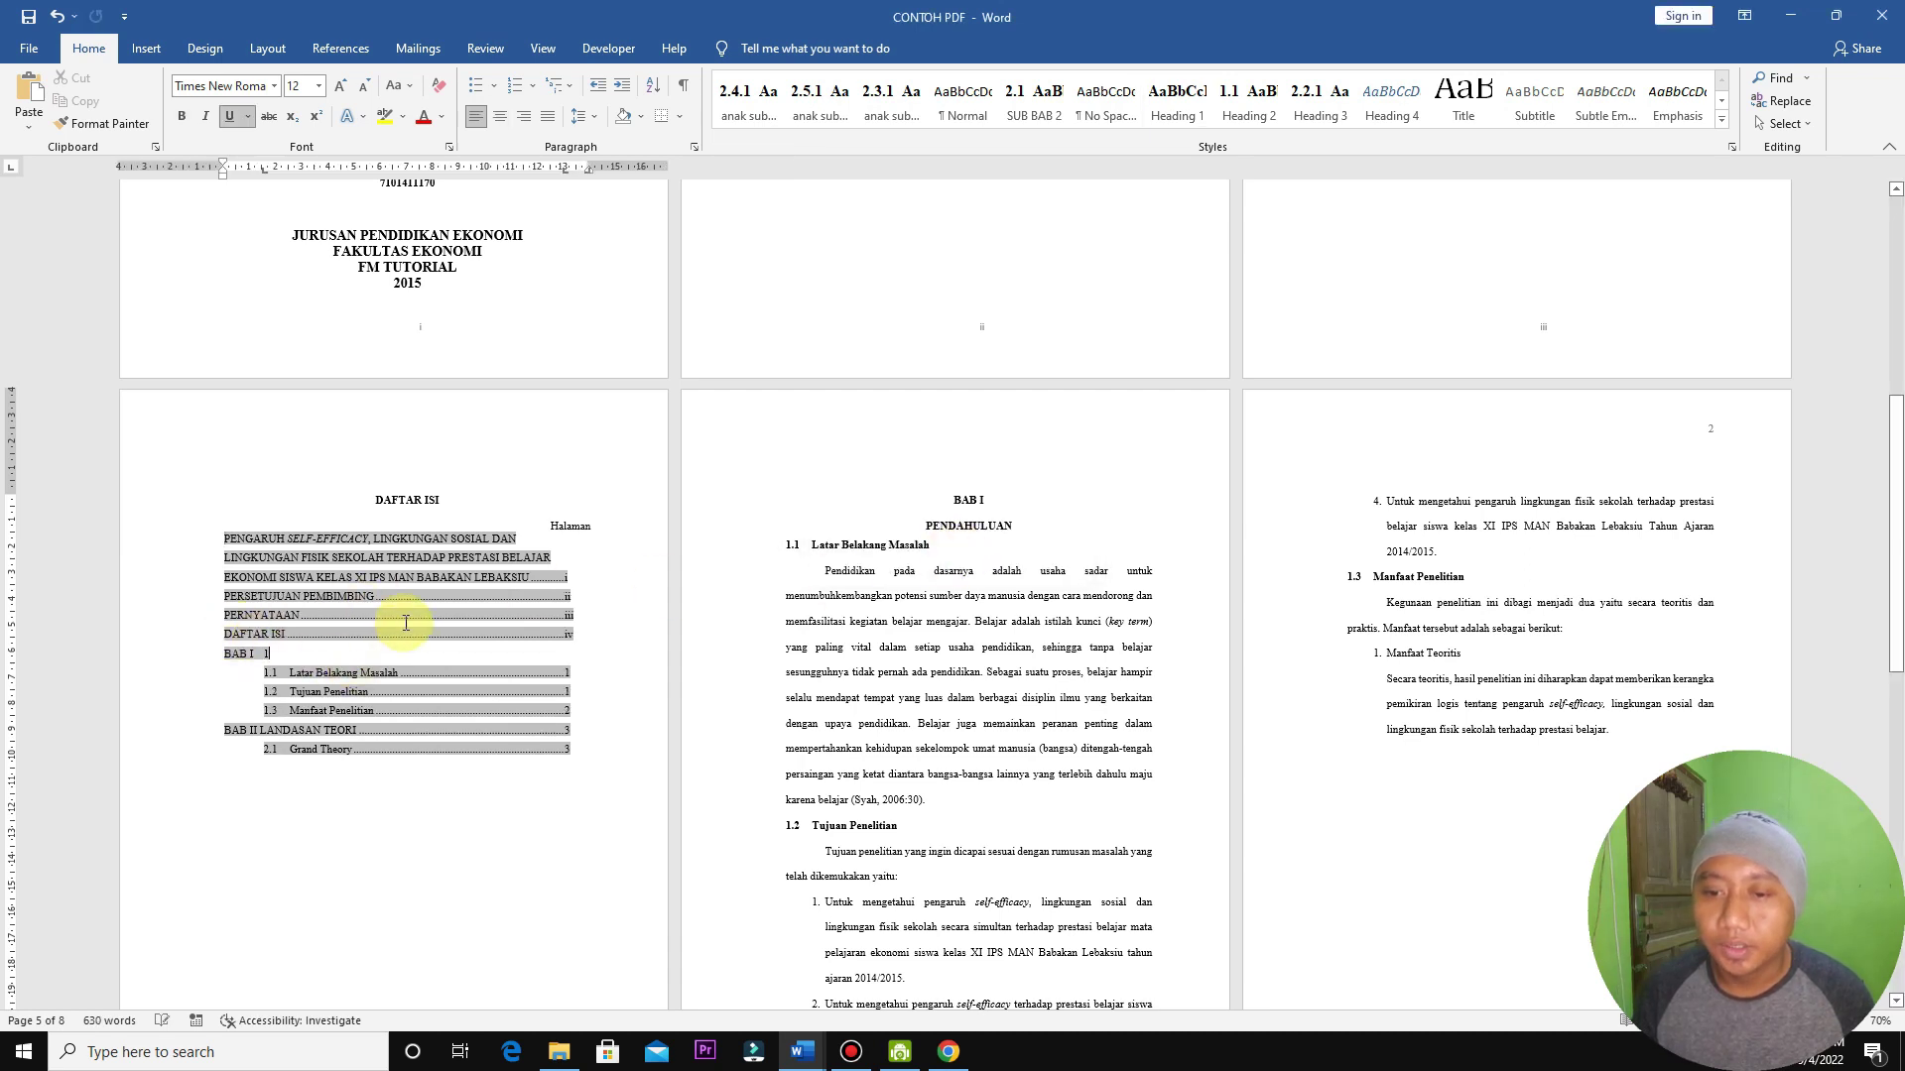
left_click_drag(402, 625, 339, 566)
Step: Try joining PENDAHULUAN onto the BAB I heading line, then undo the join
left_click(327, 496)
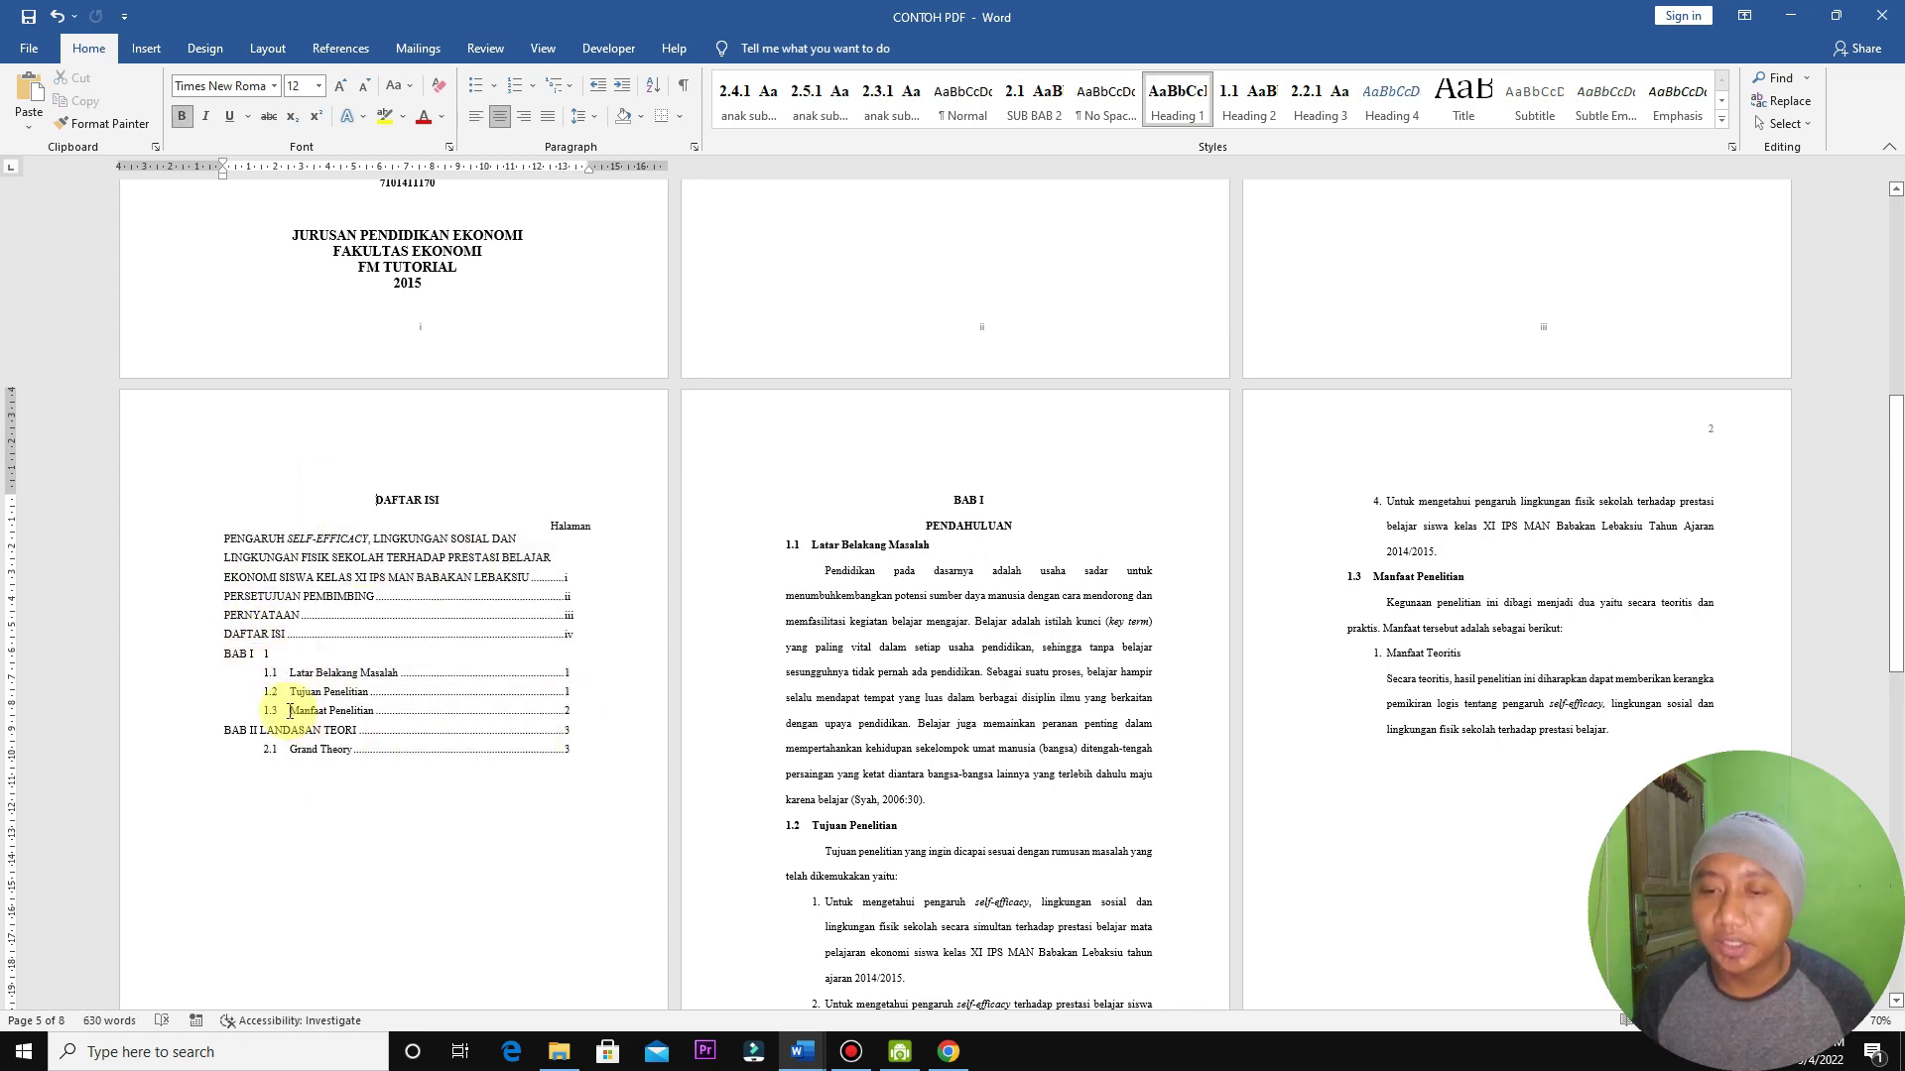
left_click(277, 654)
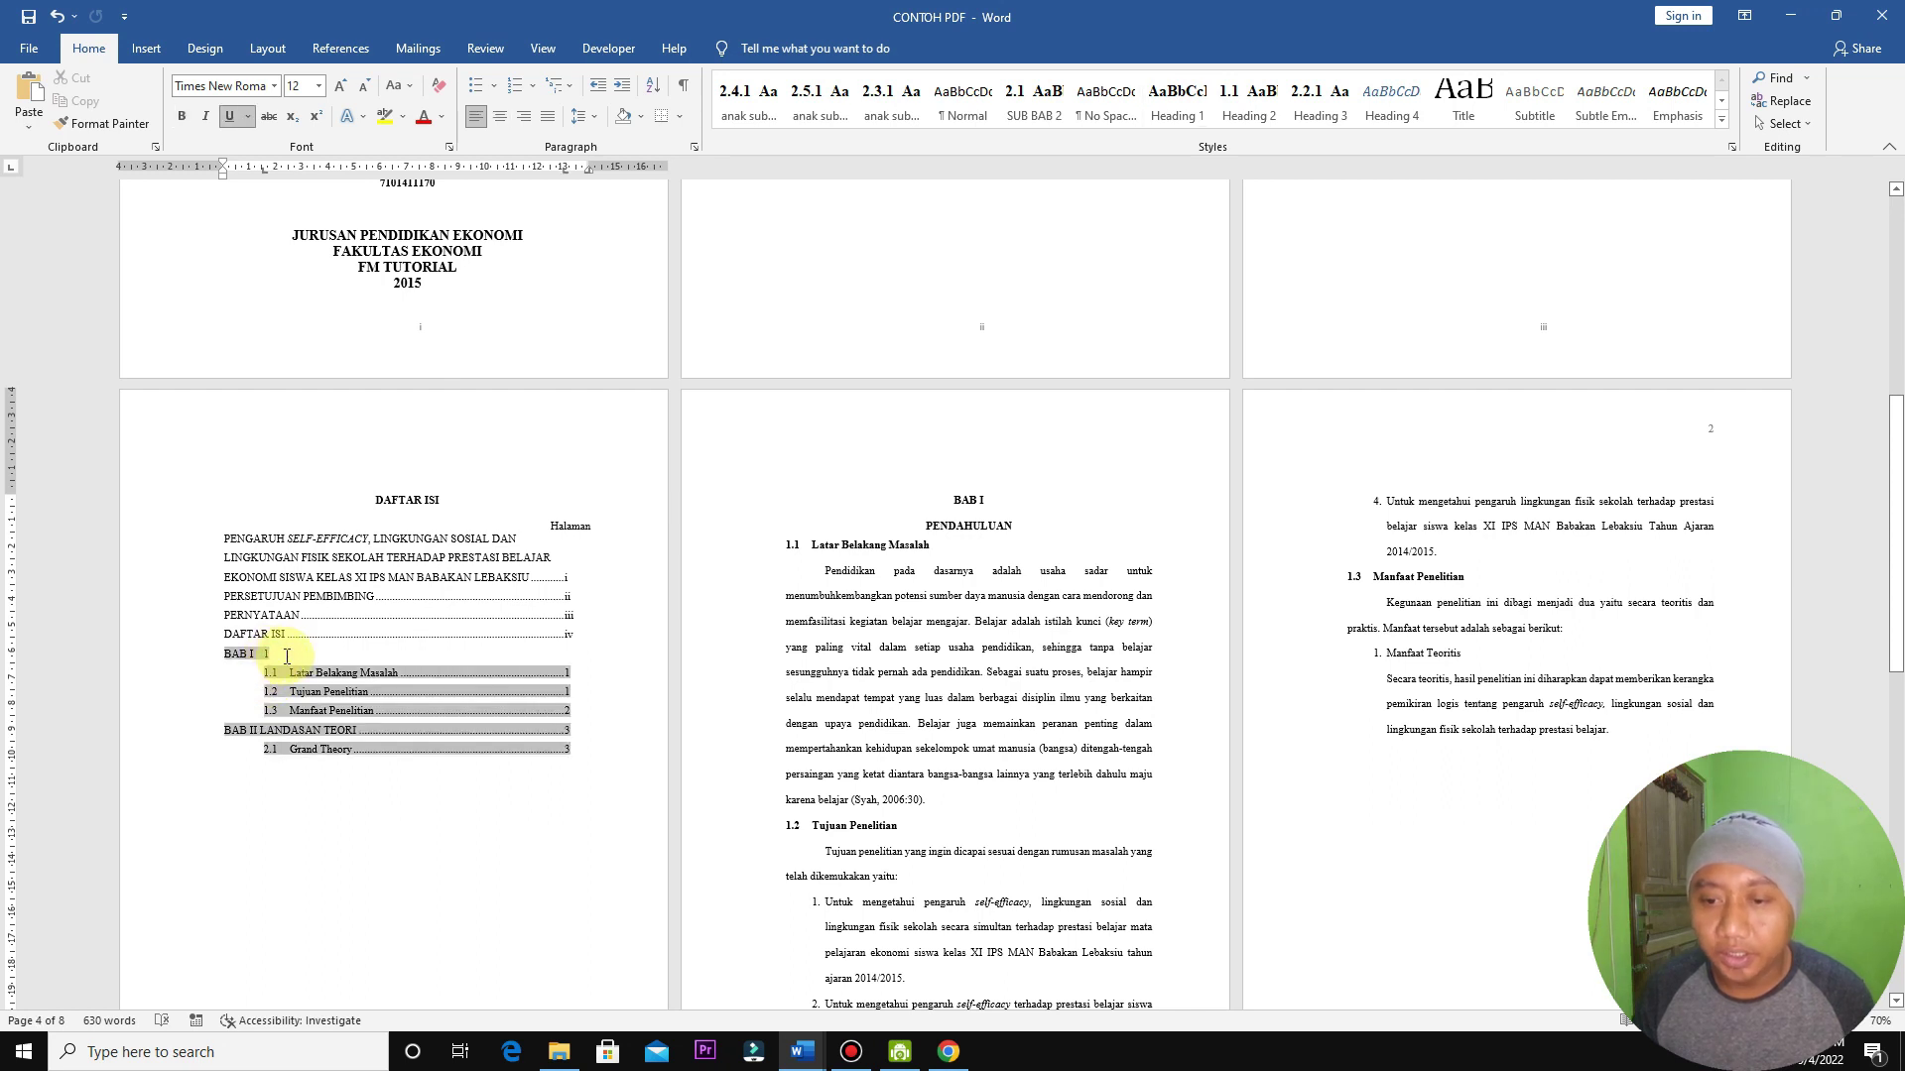
mouse_move(967, 500)
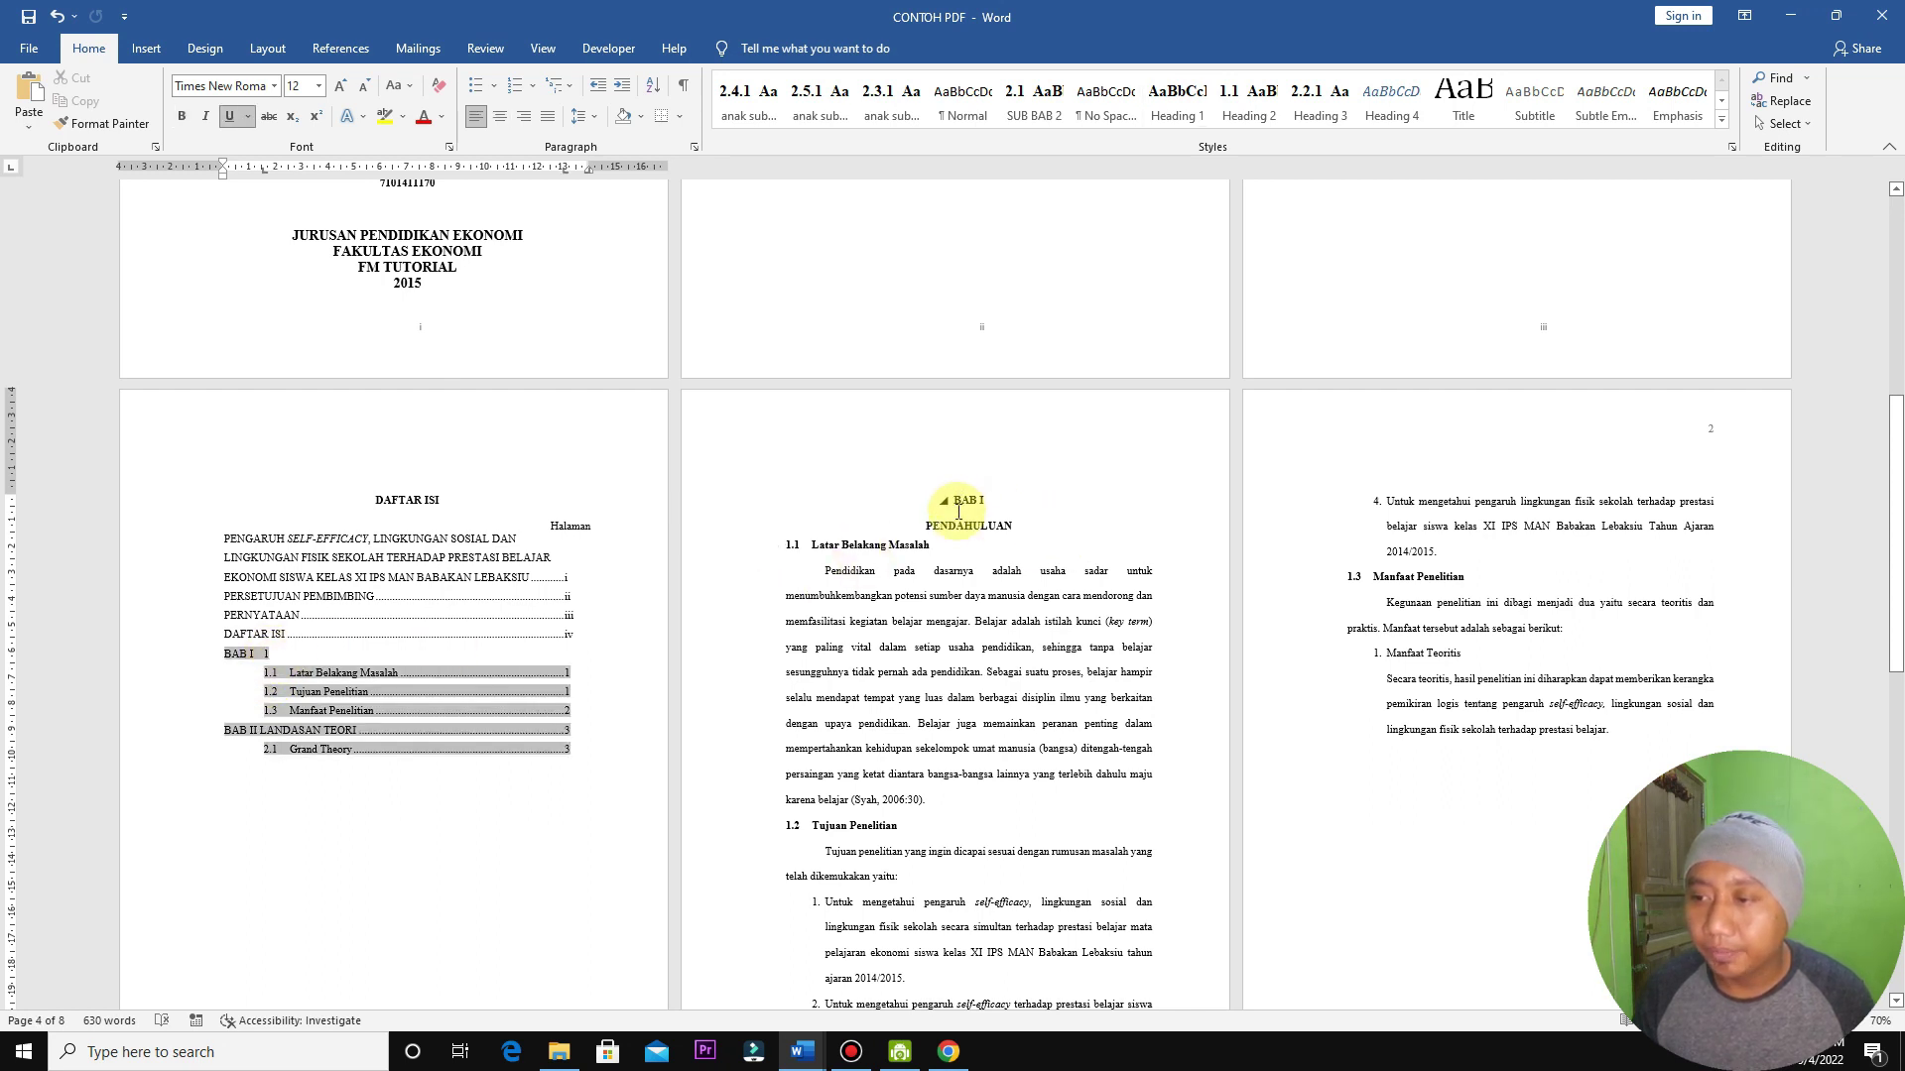
left_click(933, 525)
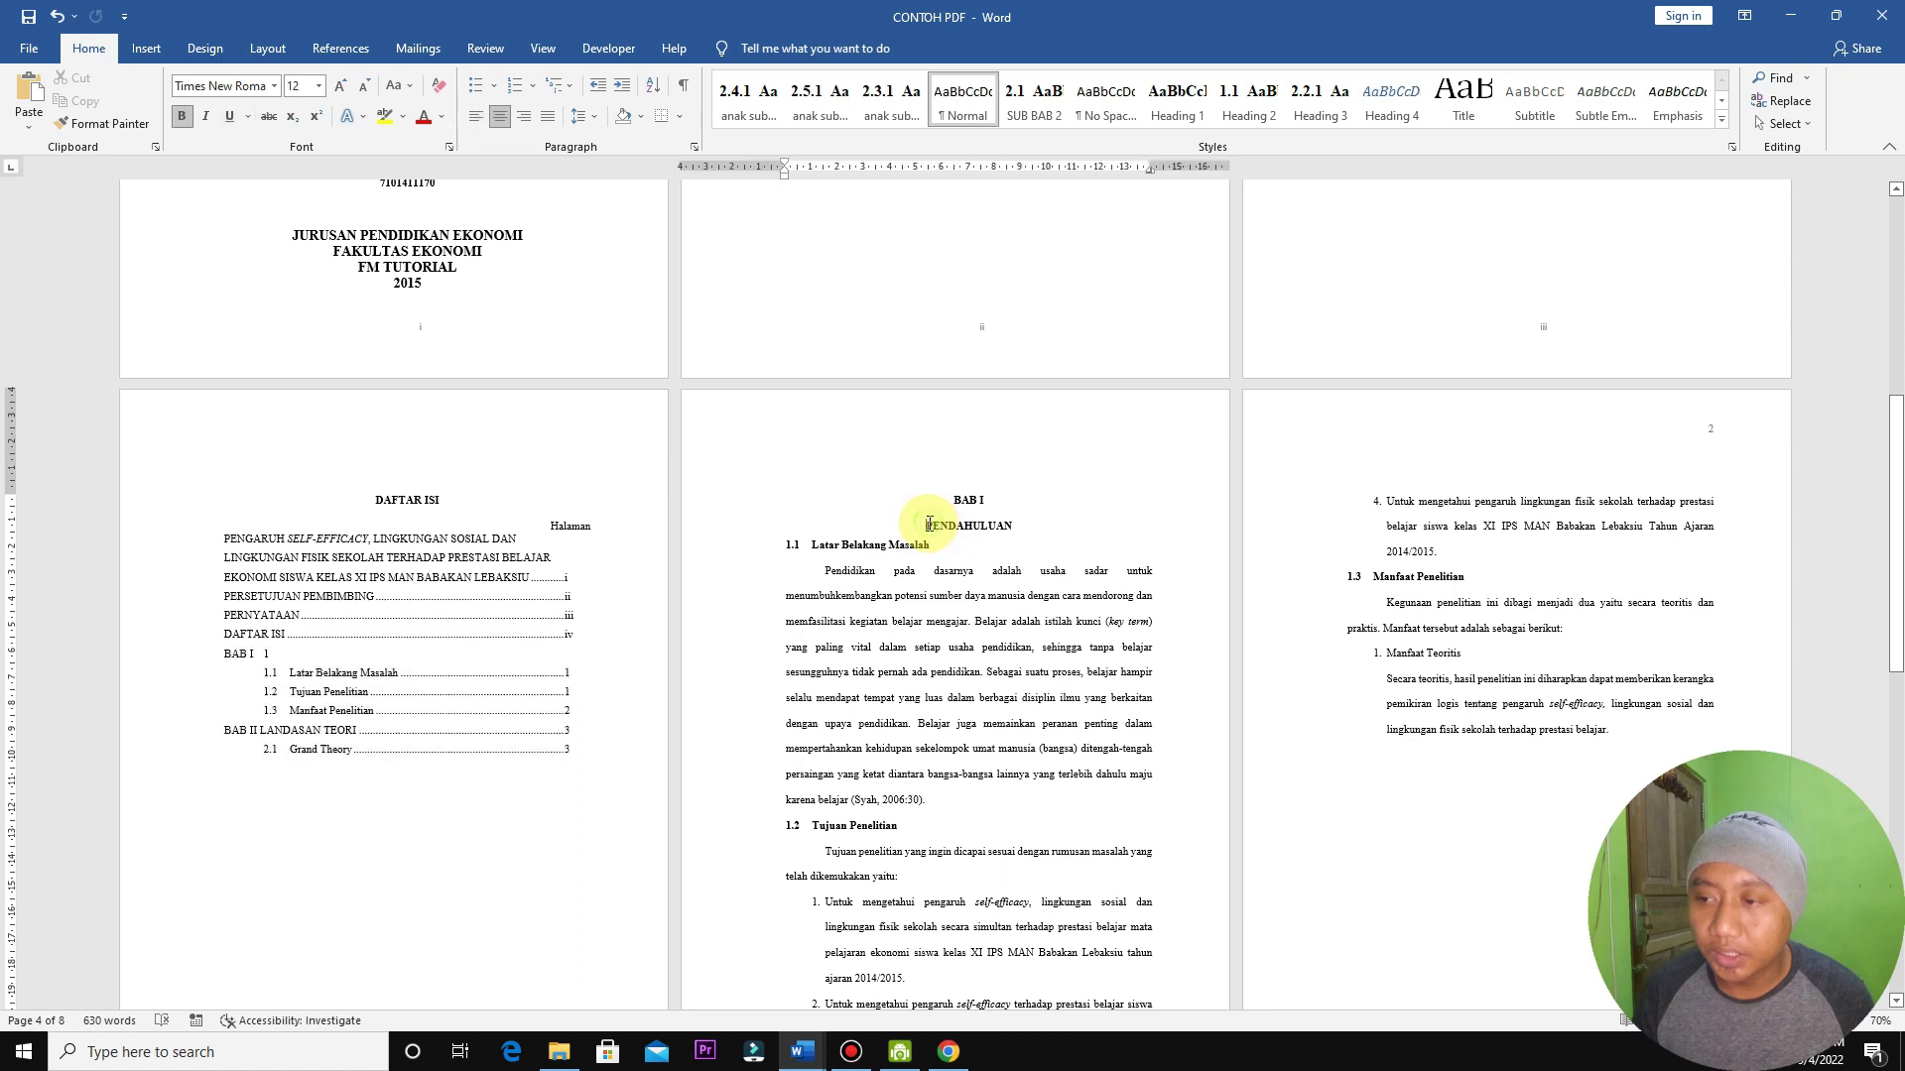
left_click(995, 501)
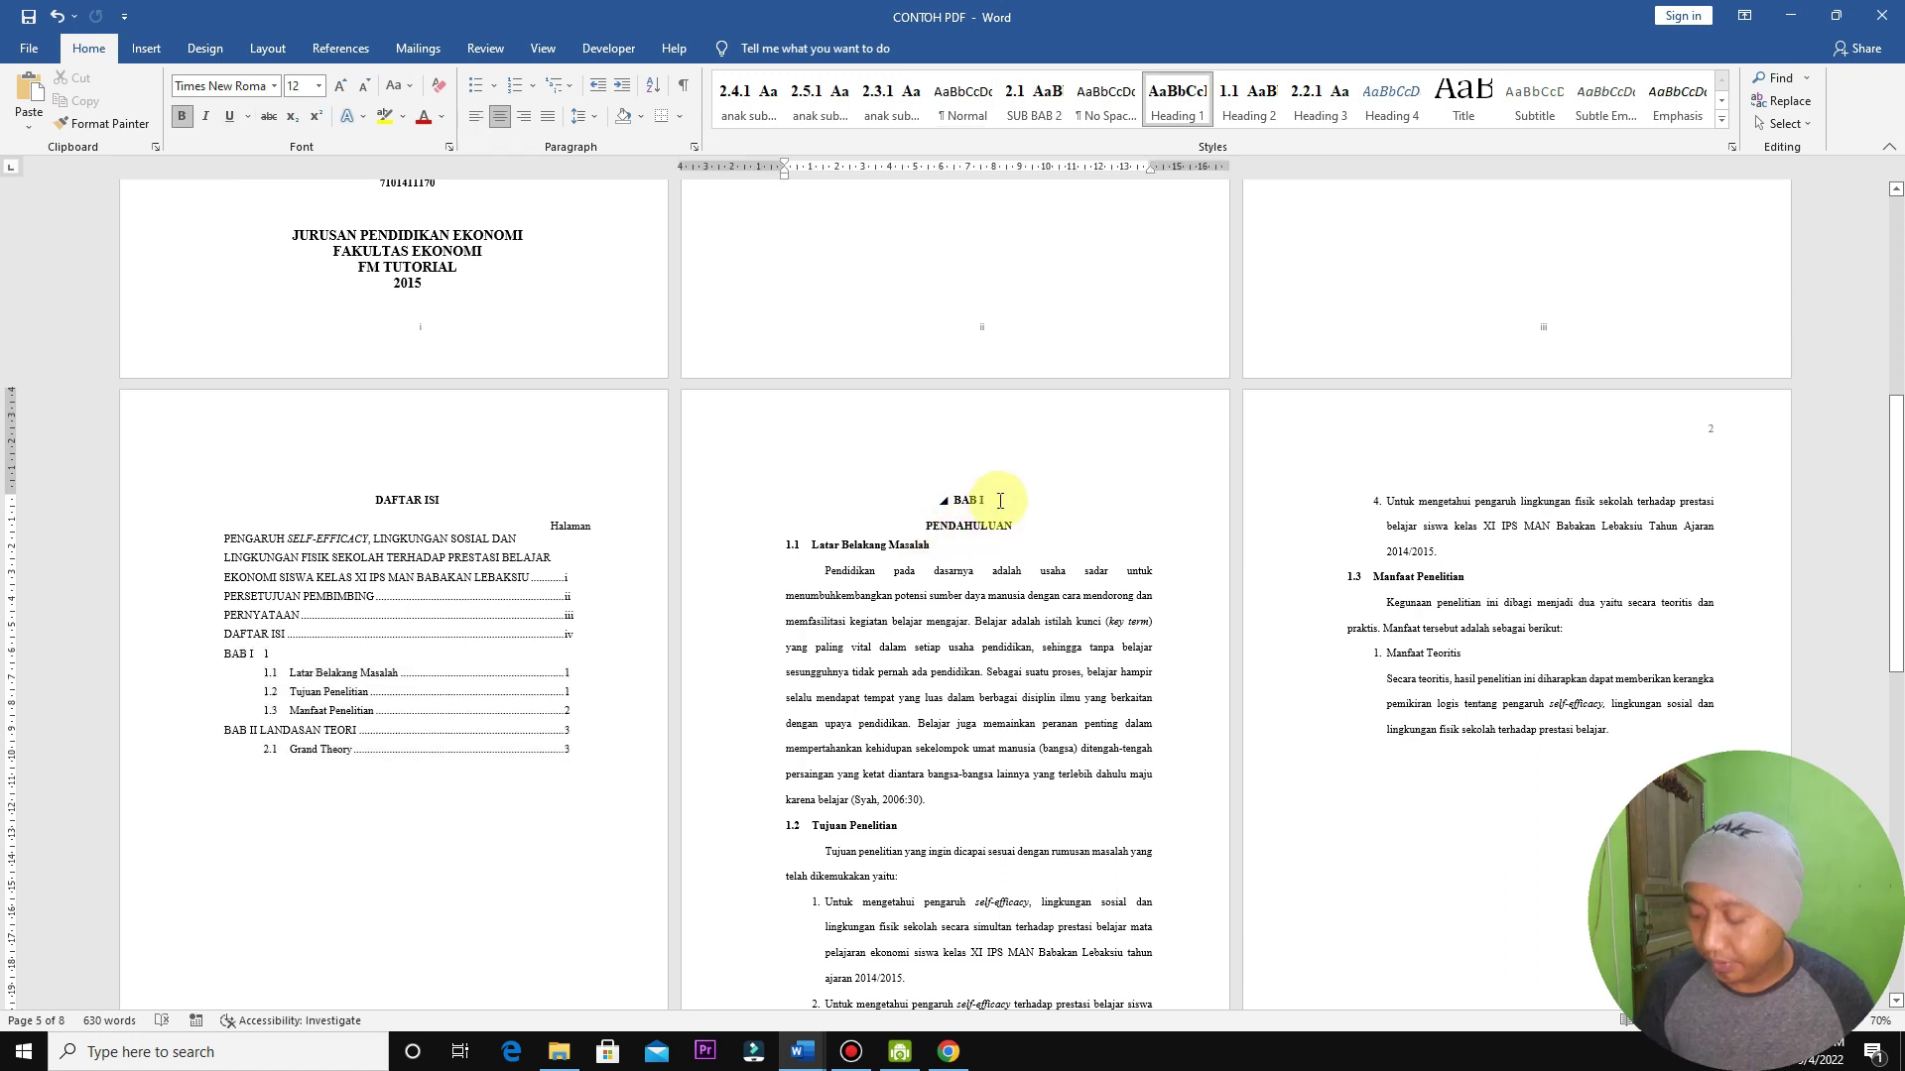
key("Delete")
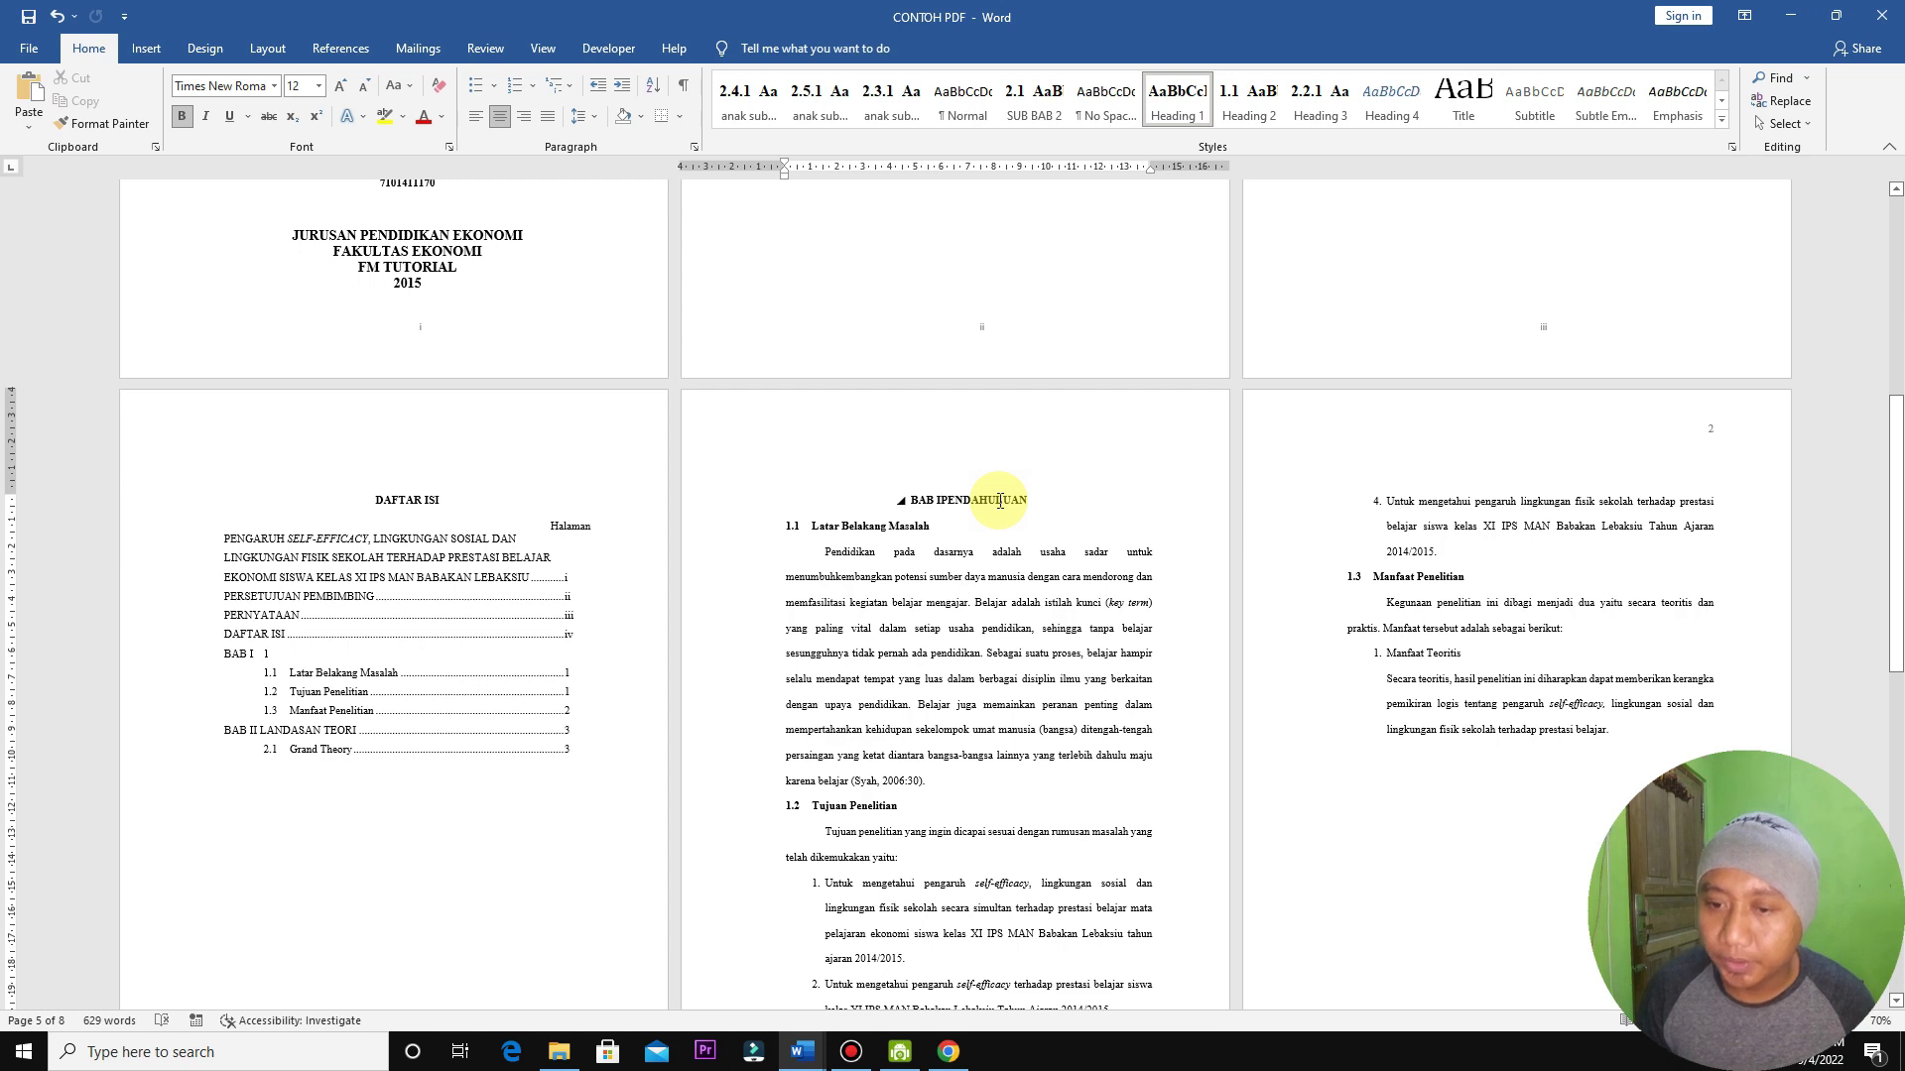
key("ctrl+z")
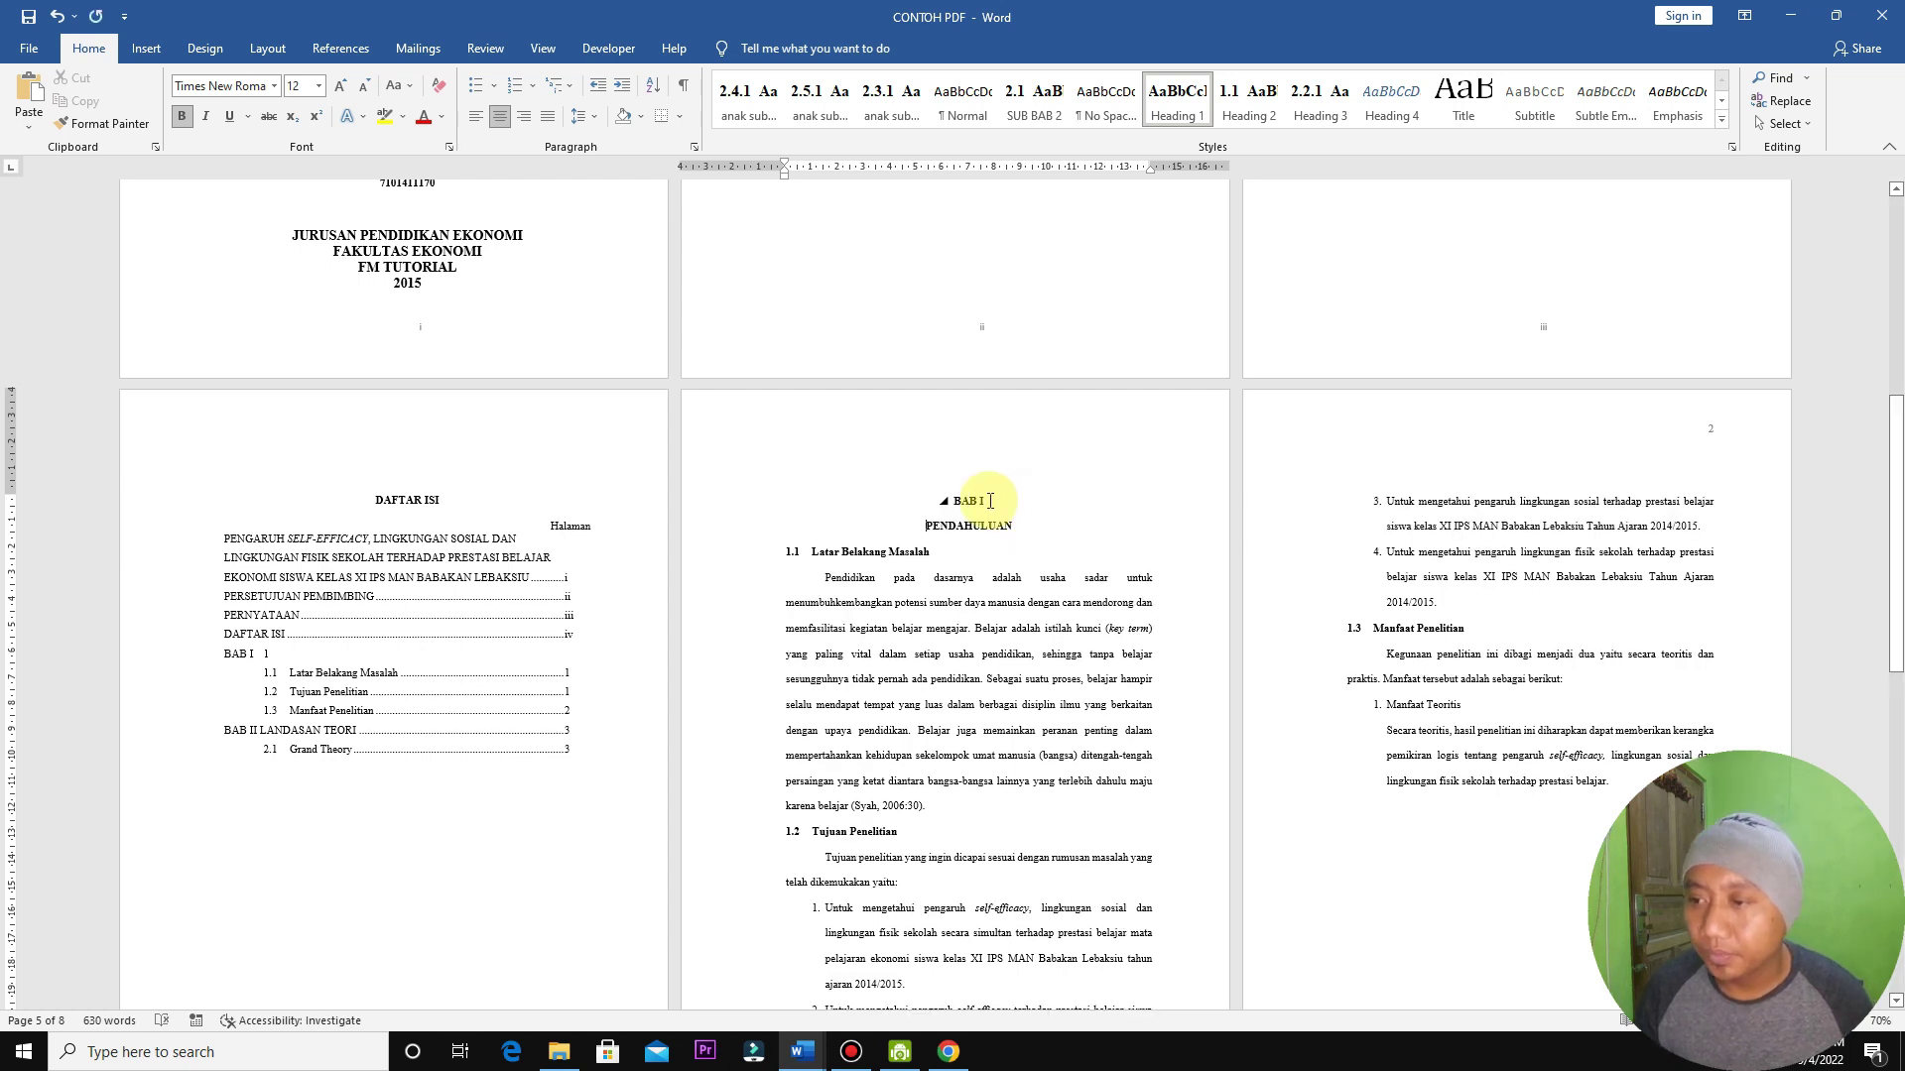
Step: Update the entire table of contents again so BAB I PENDAHULUAN lists at page 1
right_click(344, 627)
left_click(442, 771)
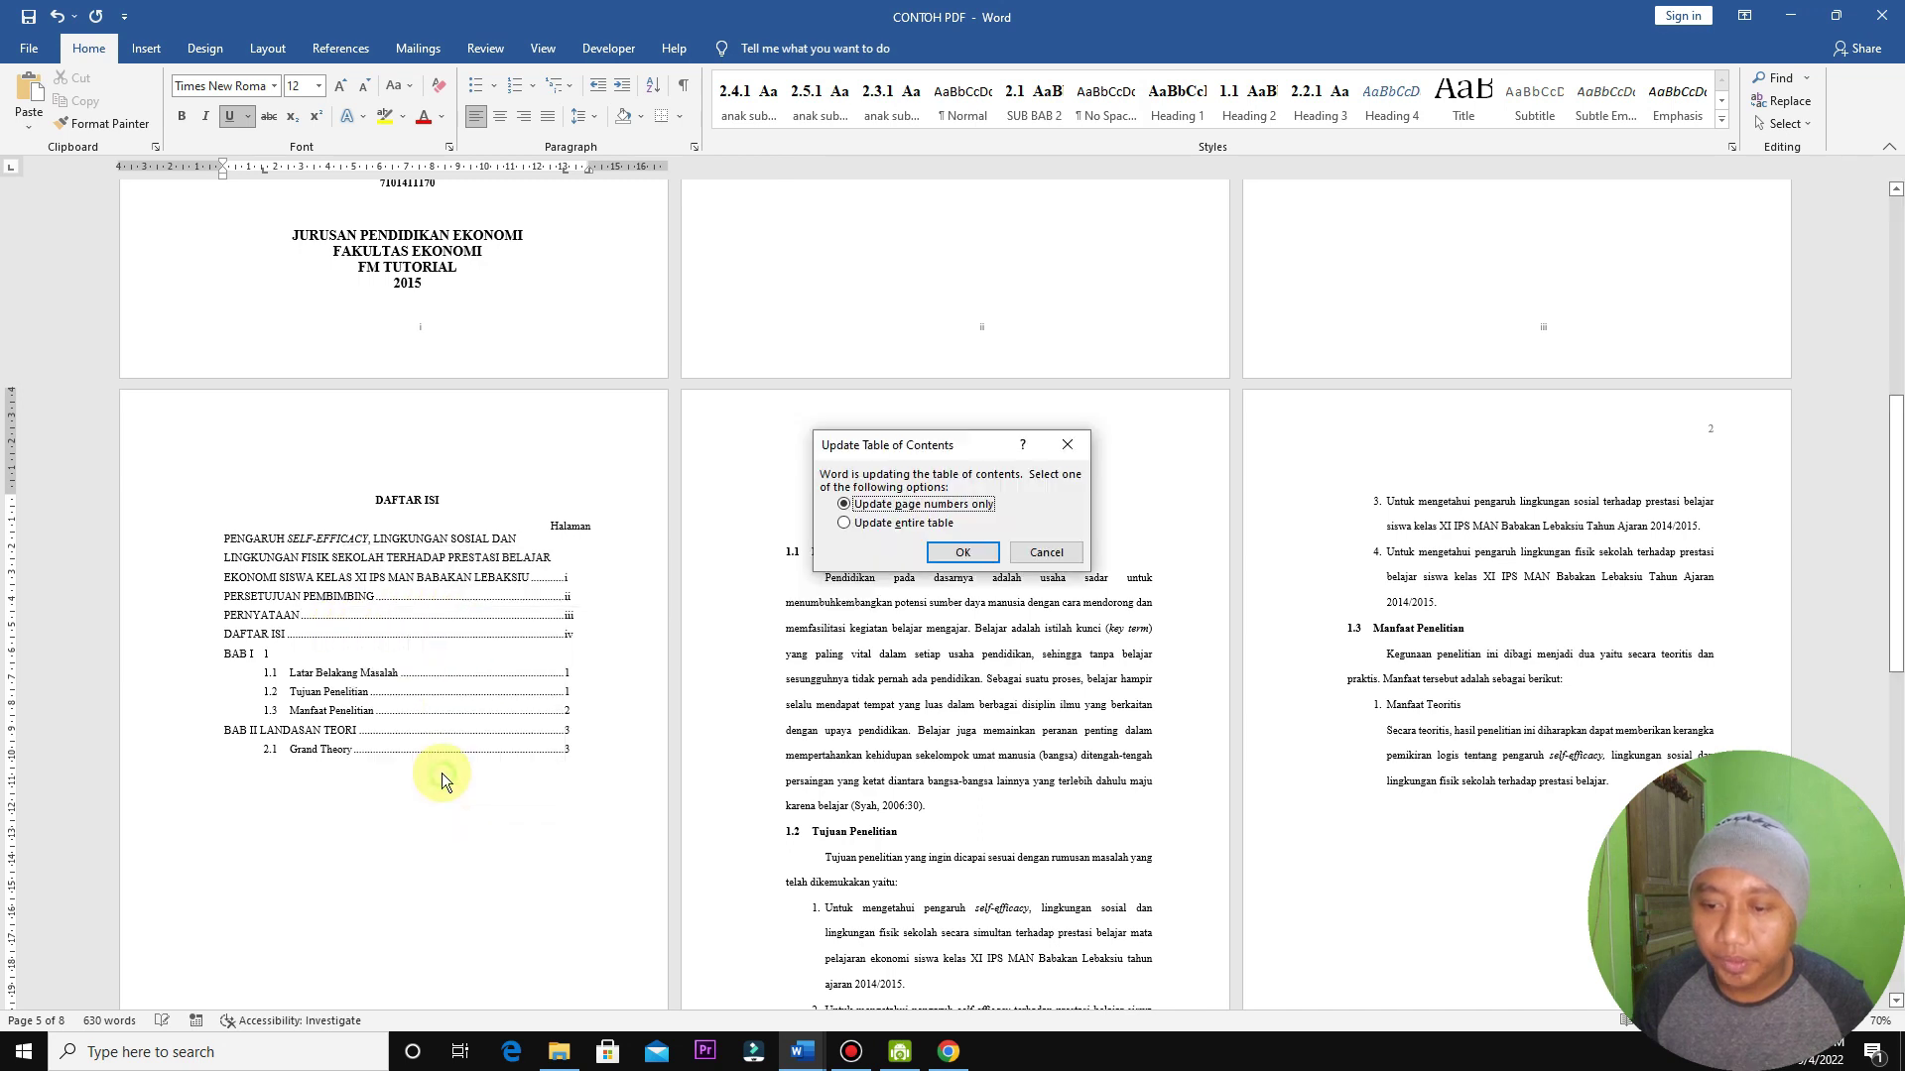
left_click(896, 524)
left_click(961, 553)
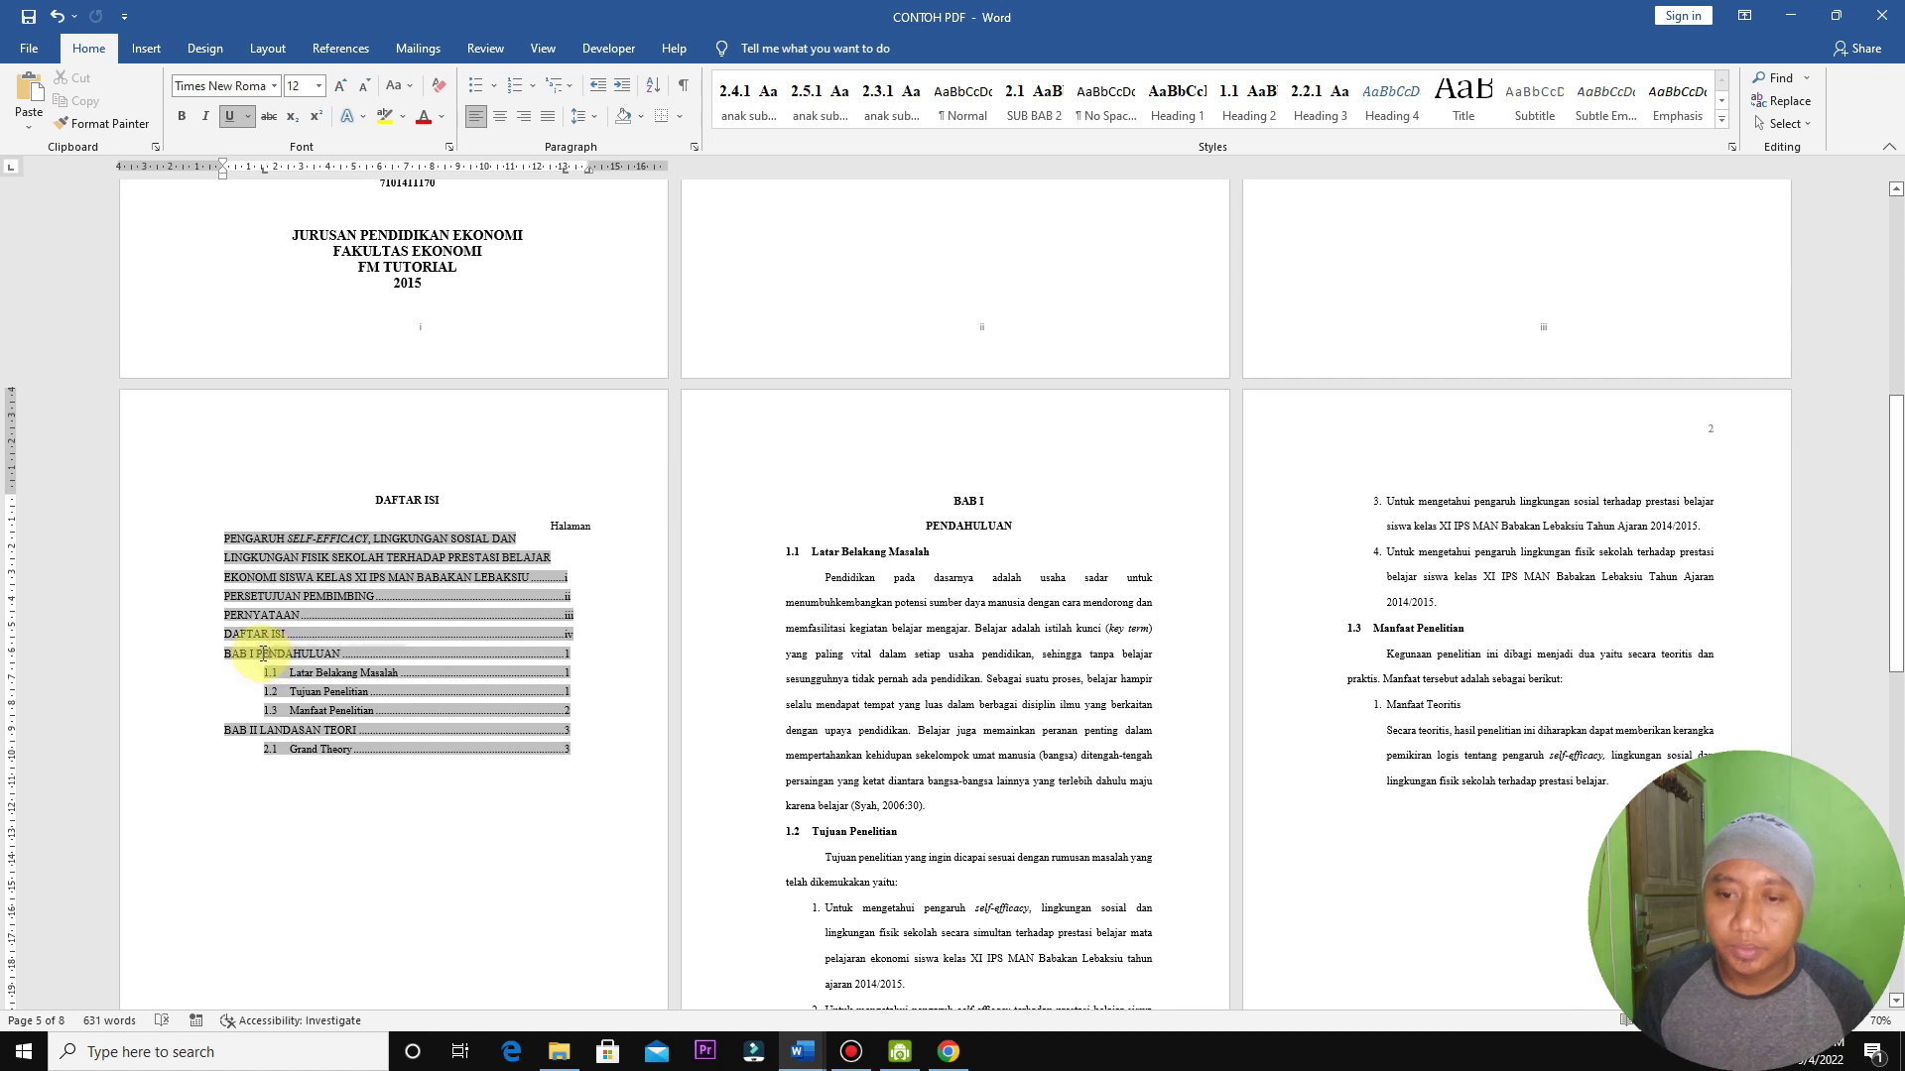
left_click_drag(307, 515, 366, 491)
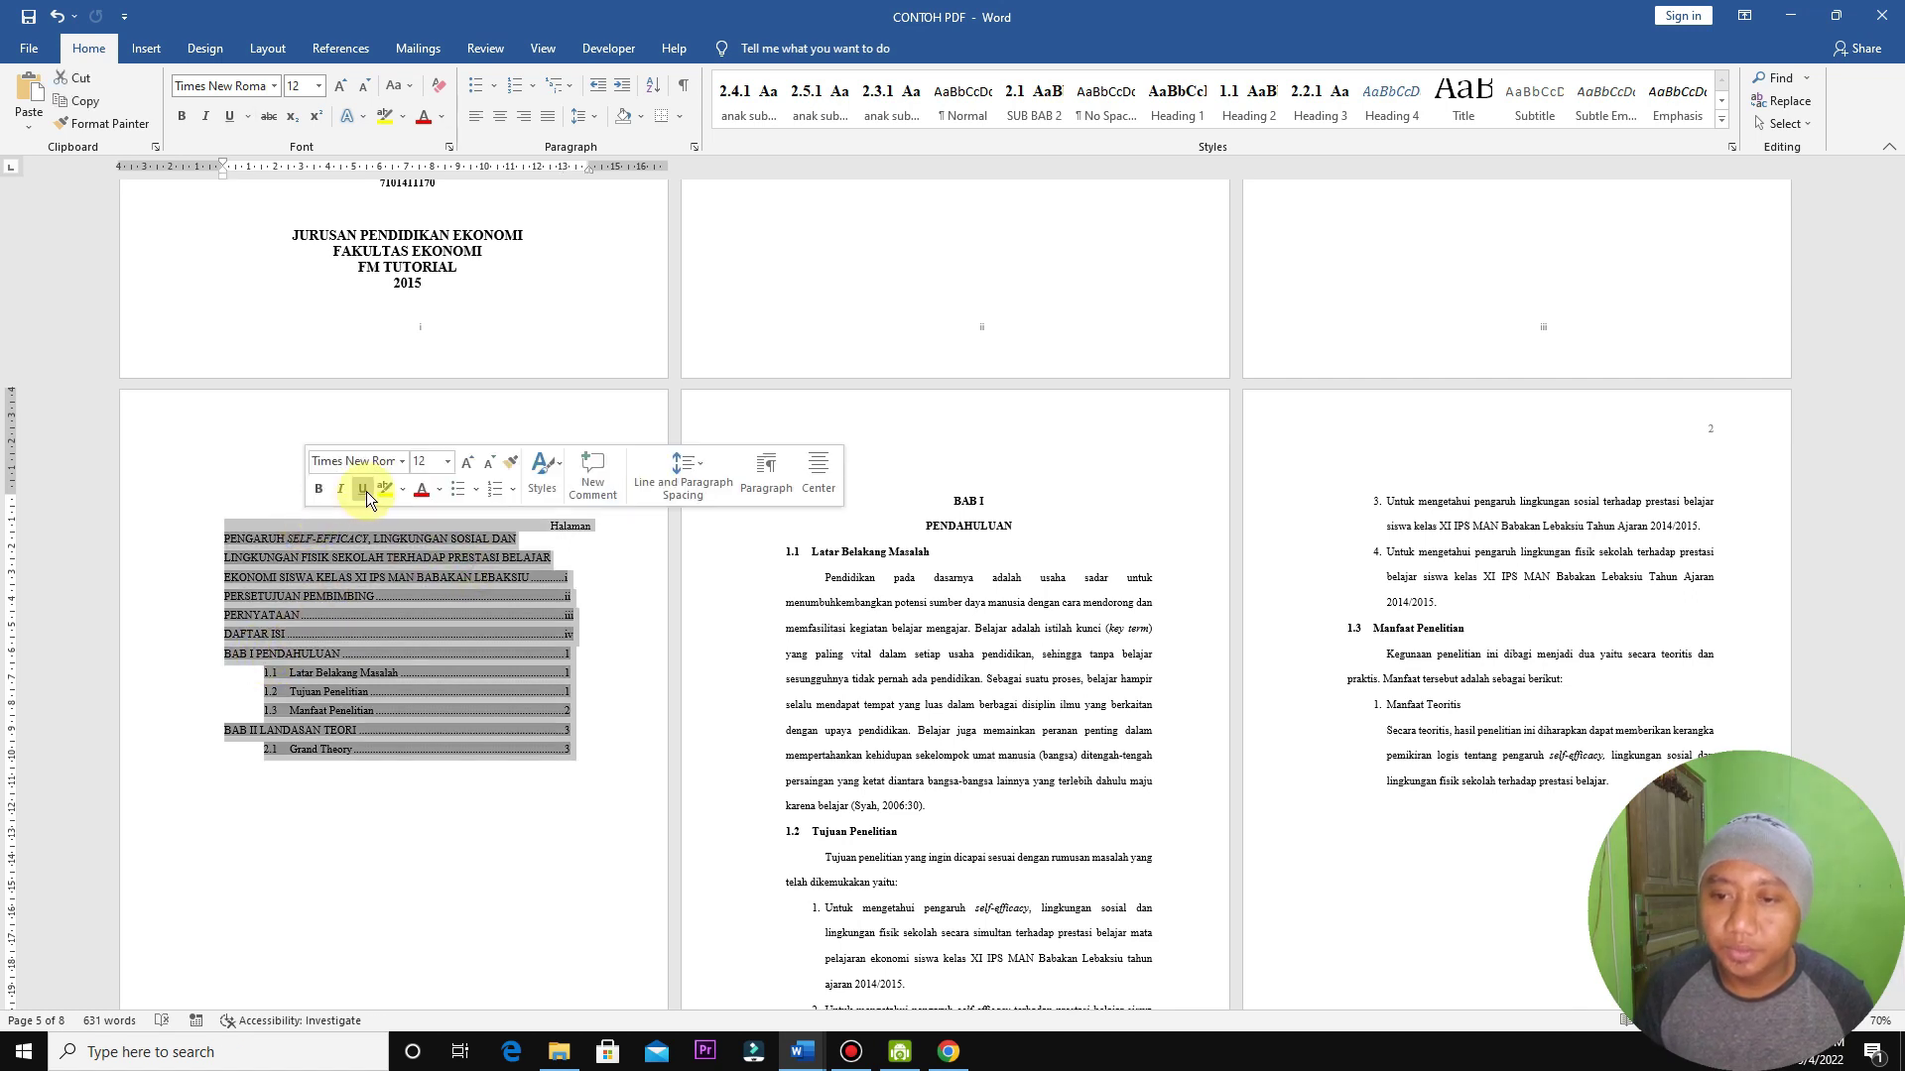
Step: Try tabbing PENDAHULUAN in the BAB I contents entry, then undo it
left_click(235, 497)
left_click(255, 651)
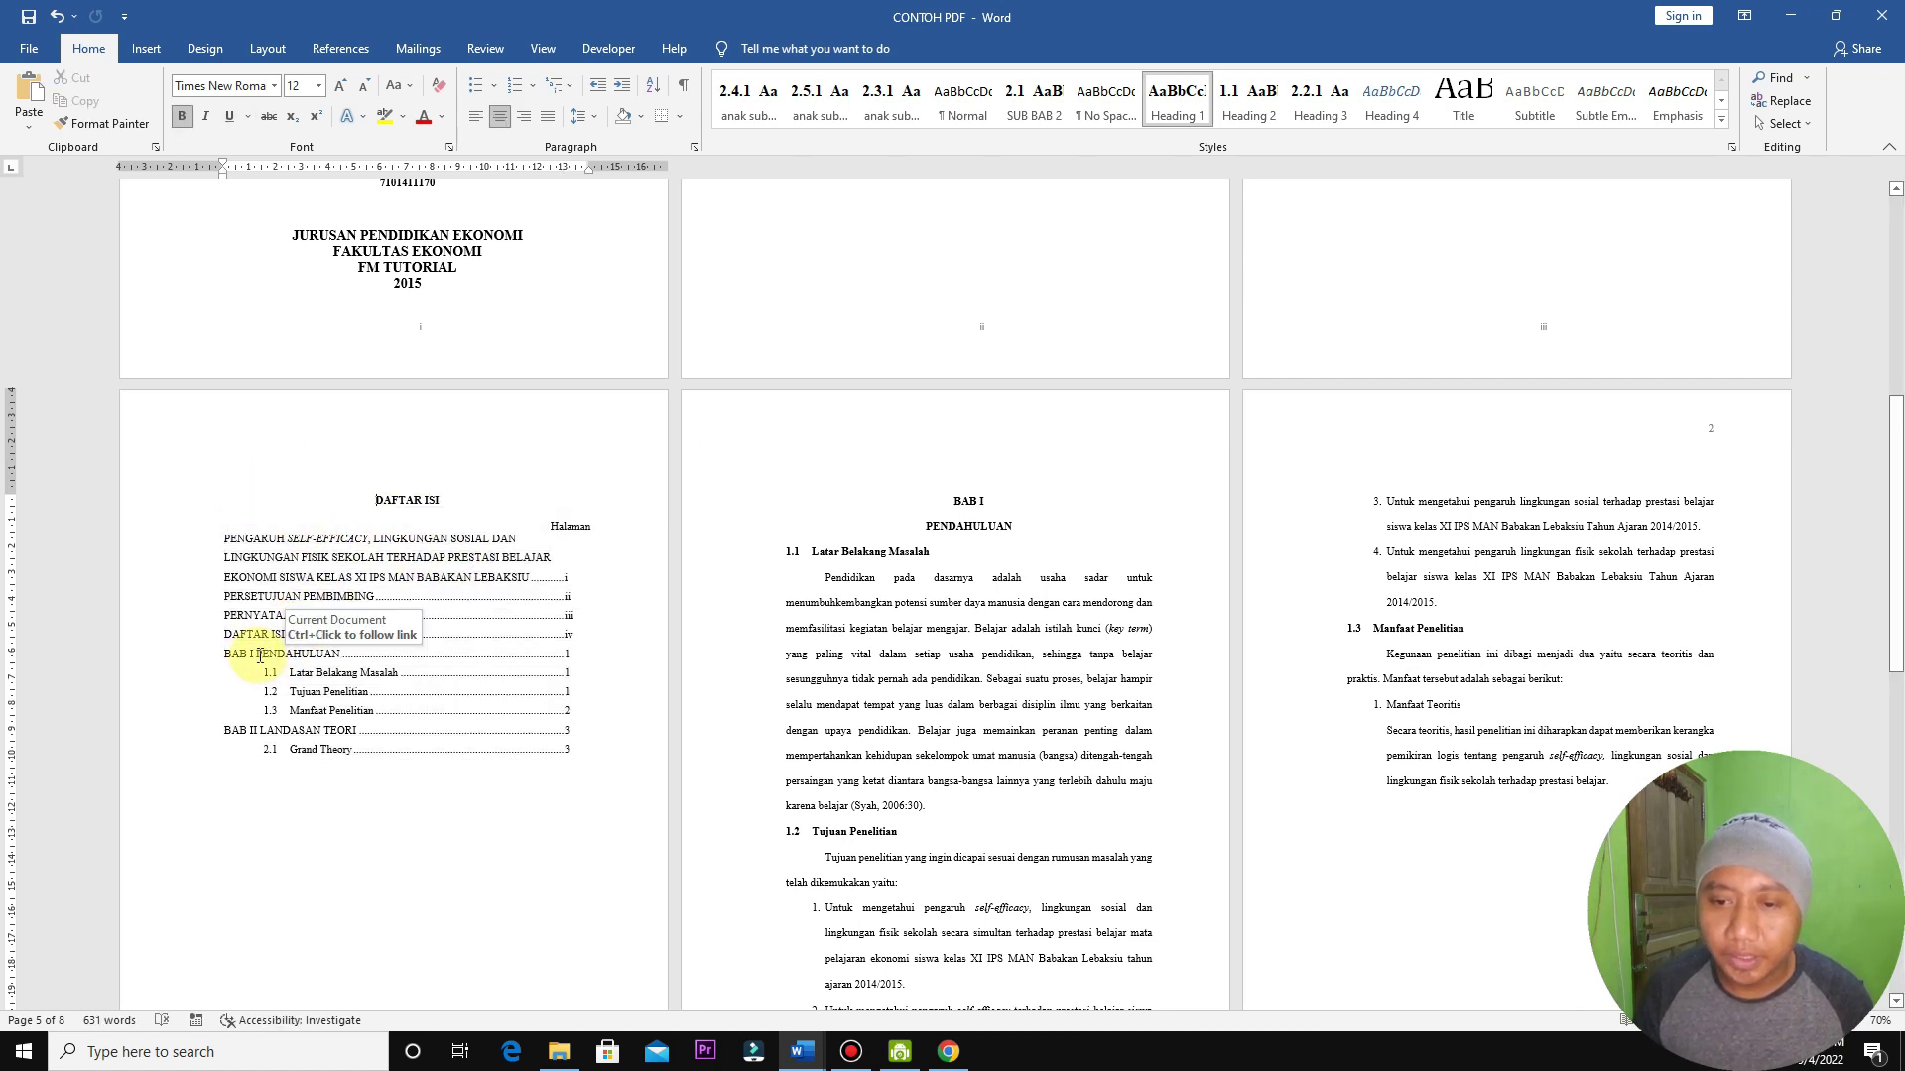
key("Tab")
key("ctrl+z")
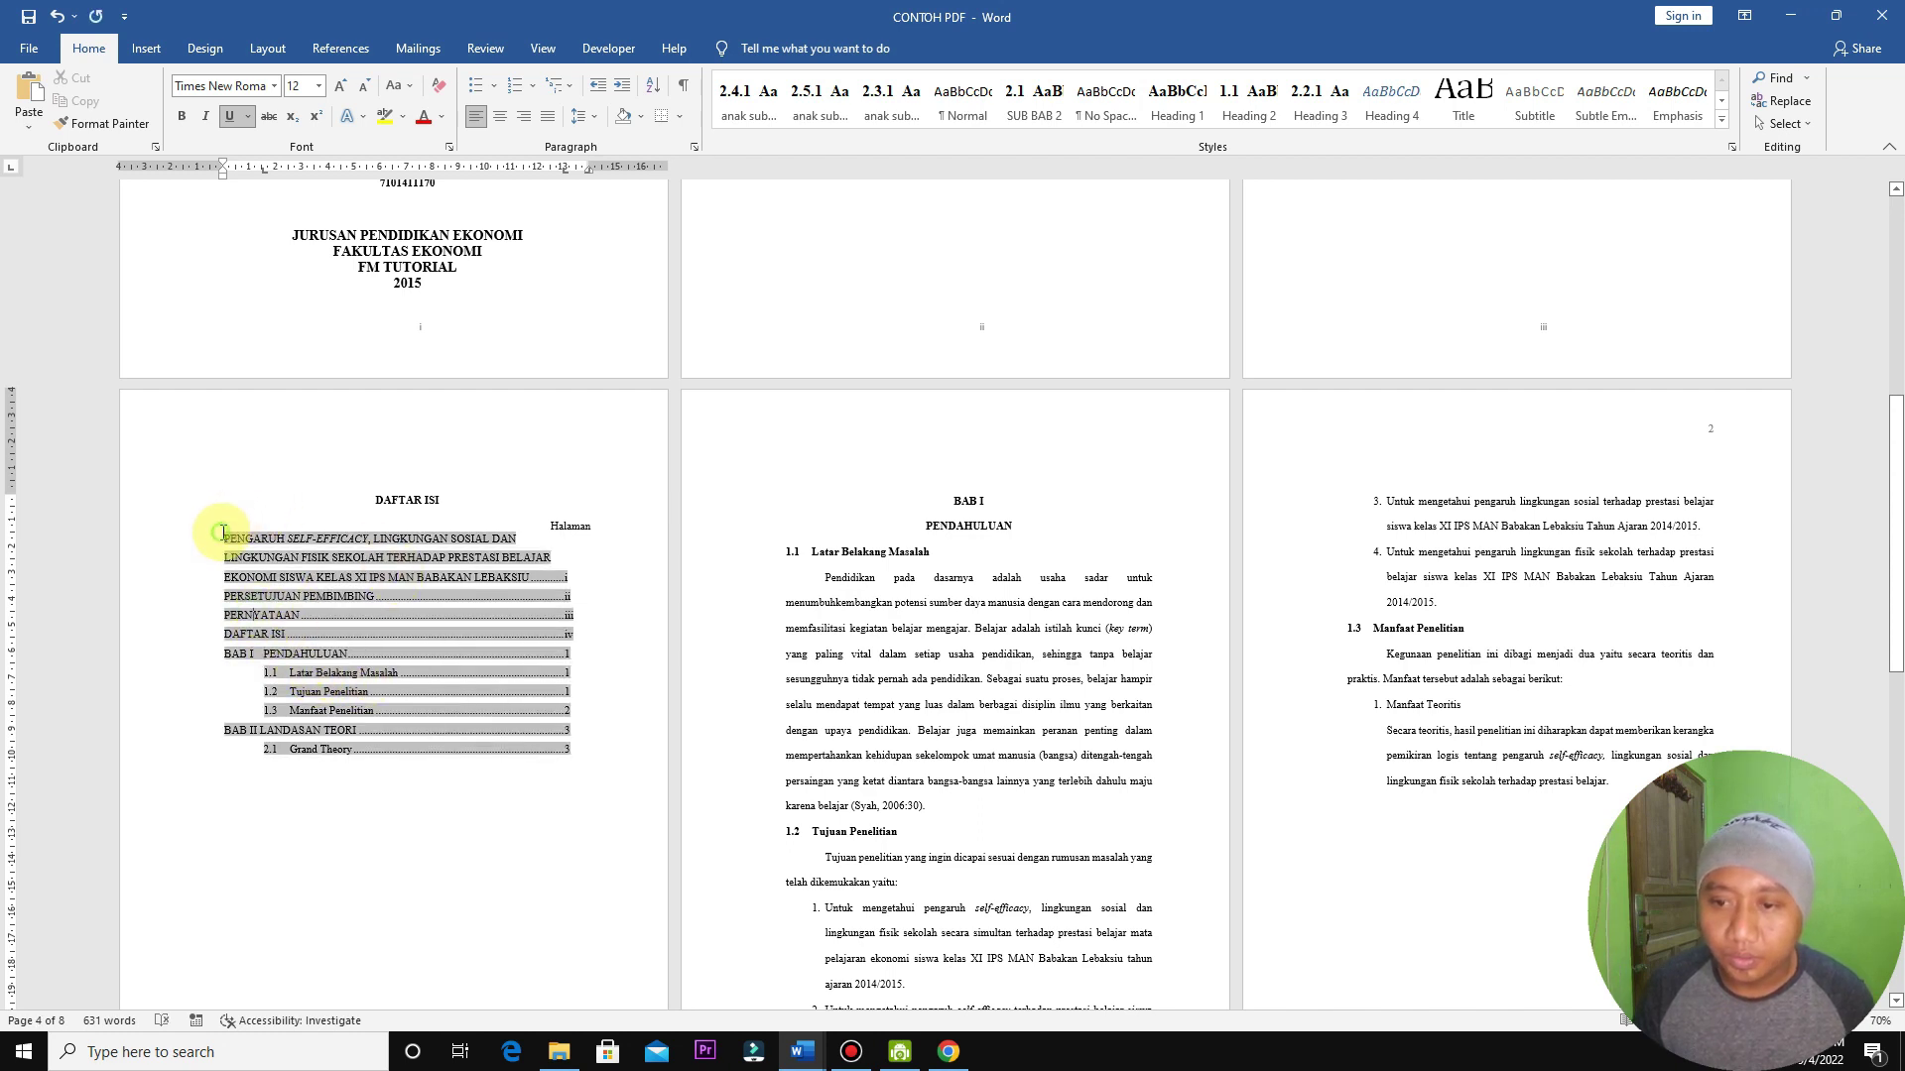
Step: Overwrite the long thesis title entry in the contents with HALAMAN JUDUL
left_click_drag(222, 533, 530, 576)
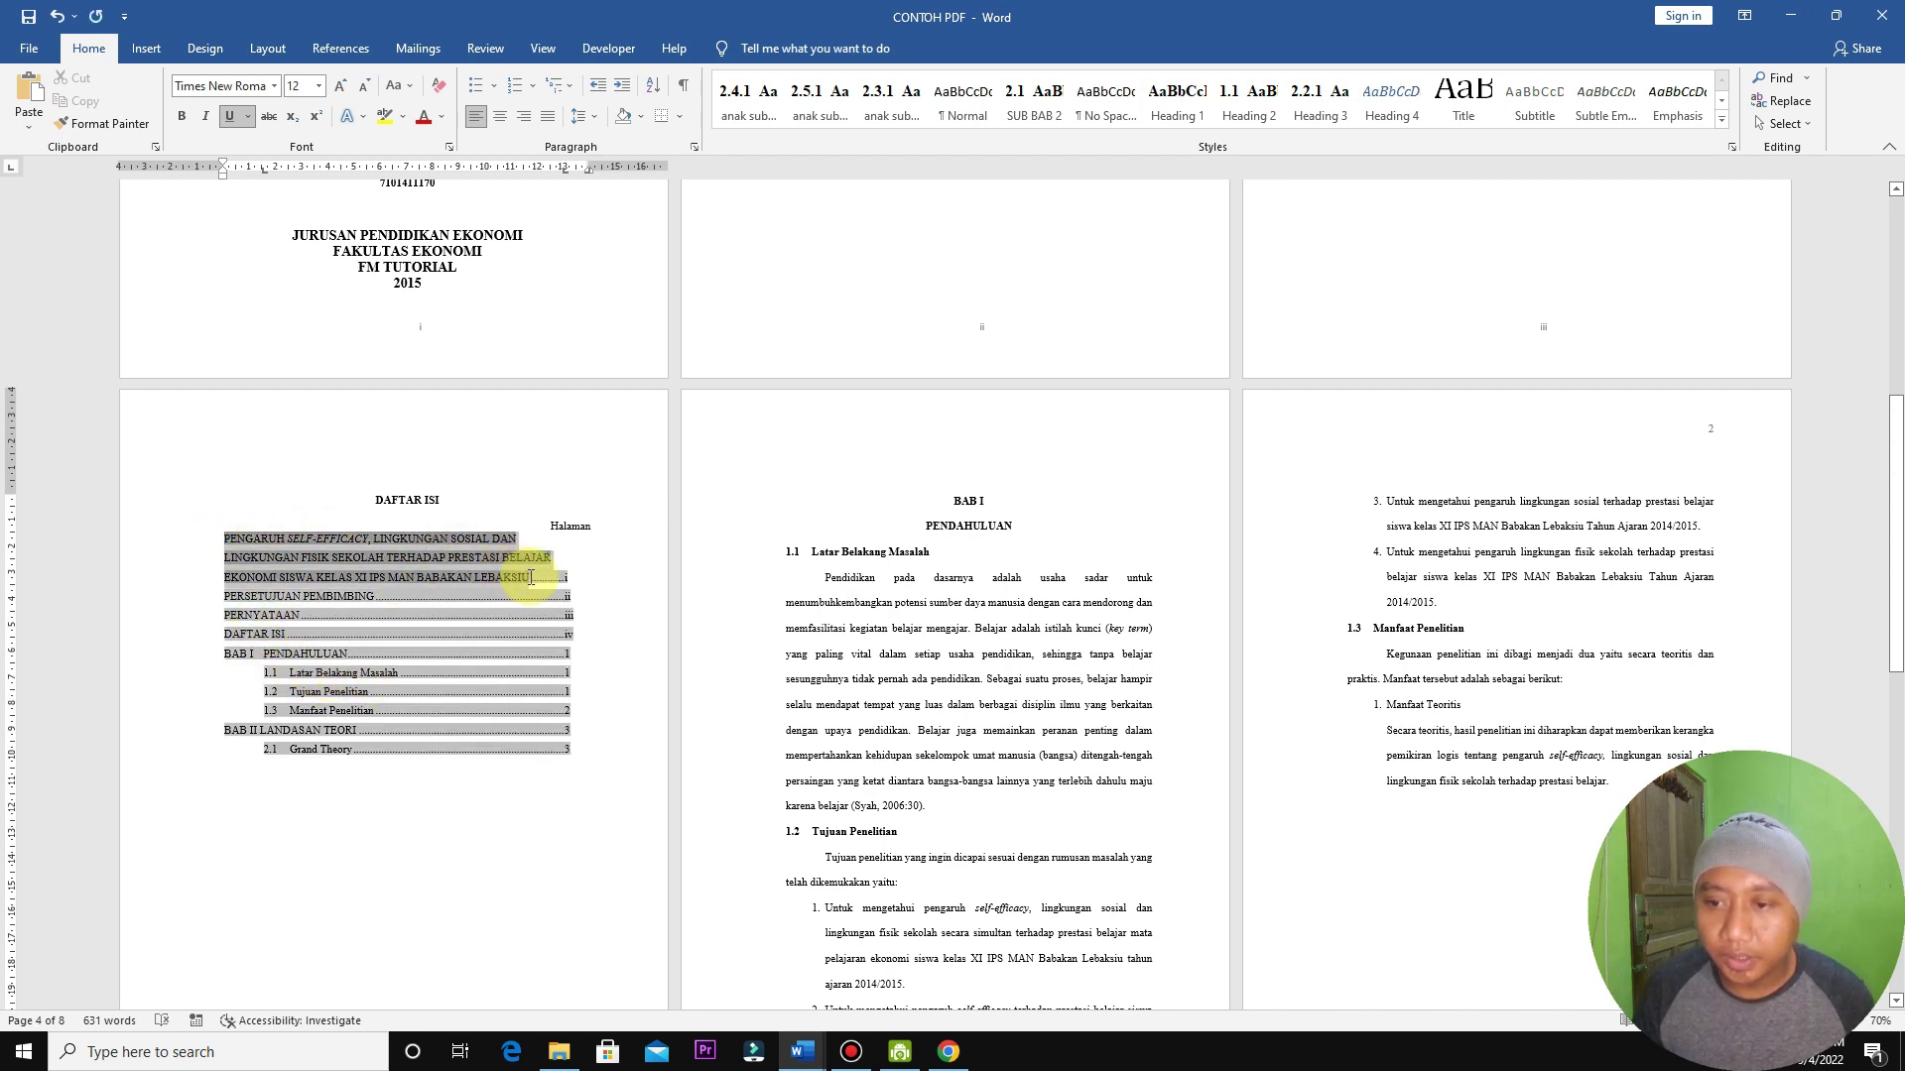
type("h i")
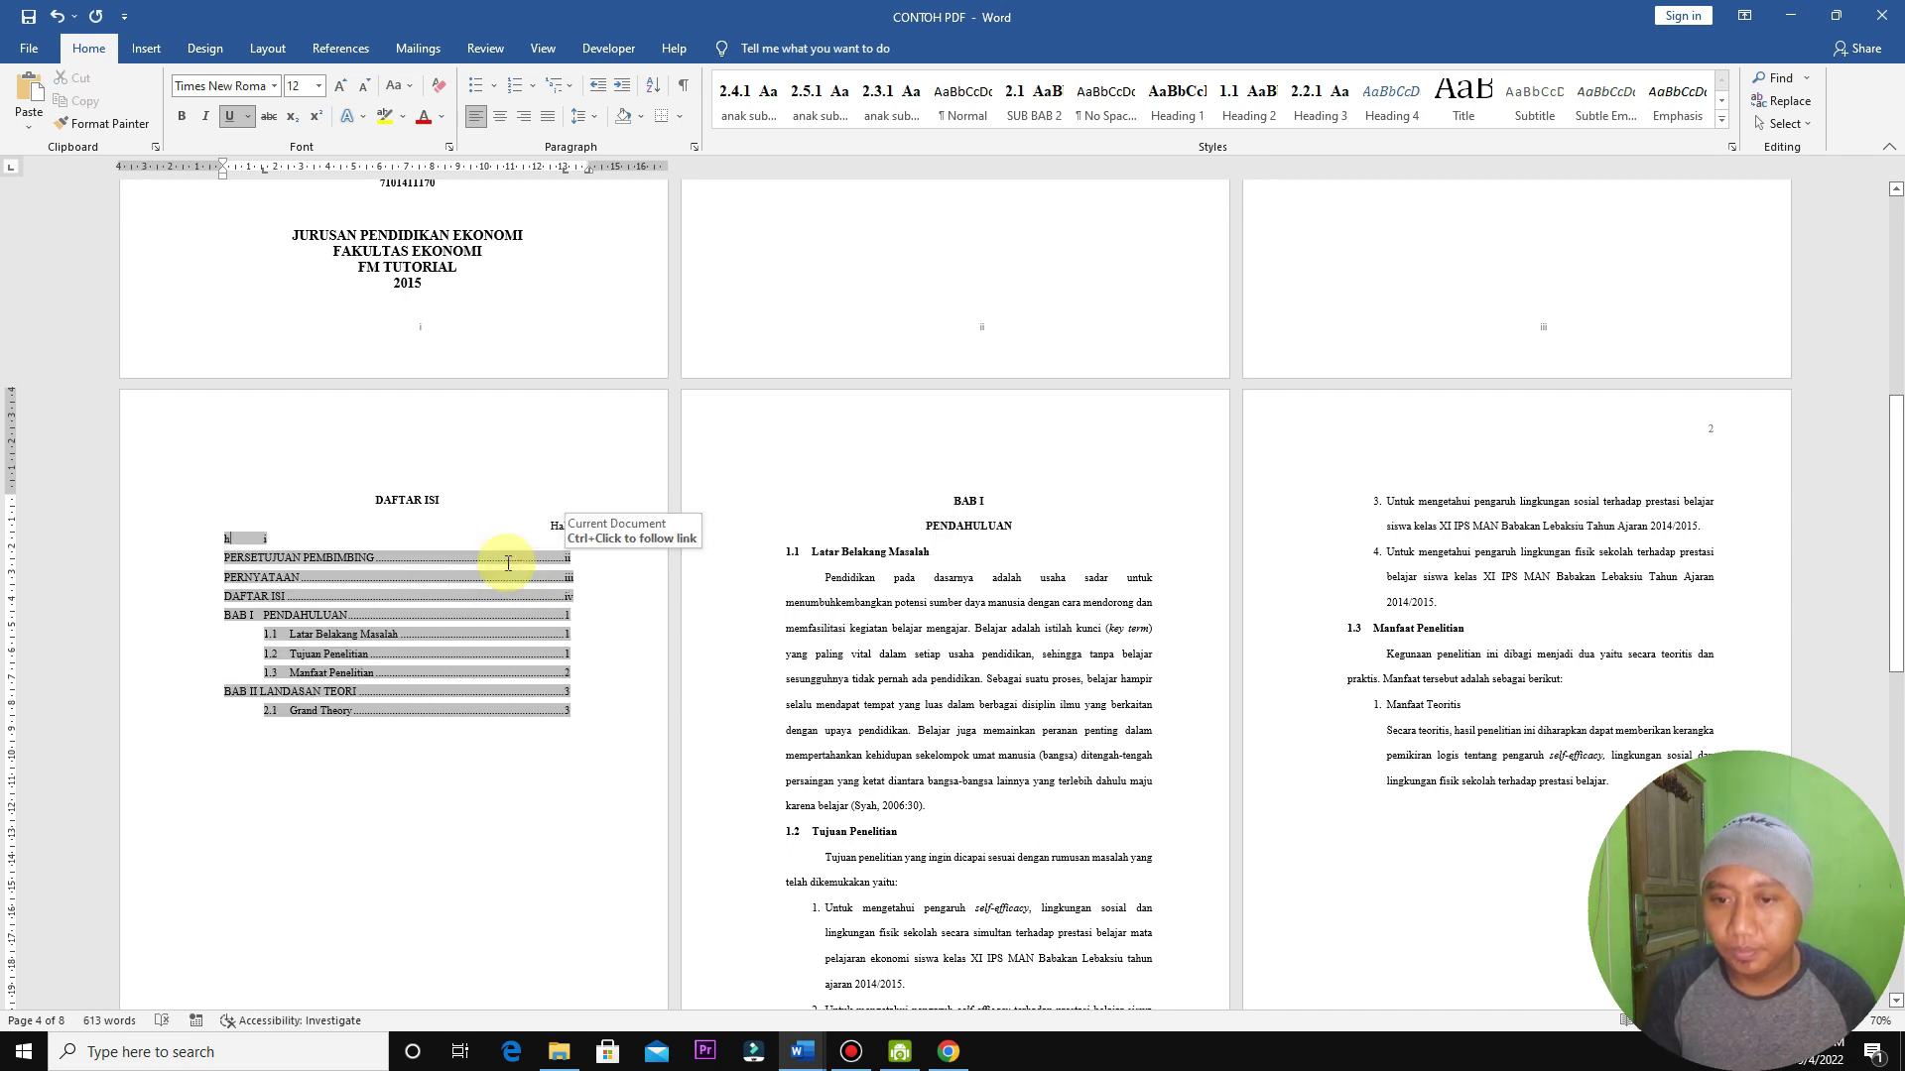
key("BackSpace")
type("HAL")
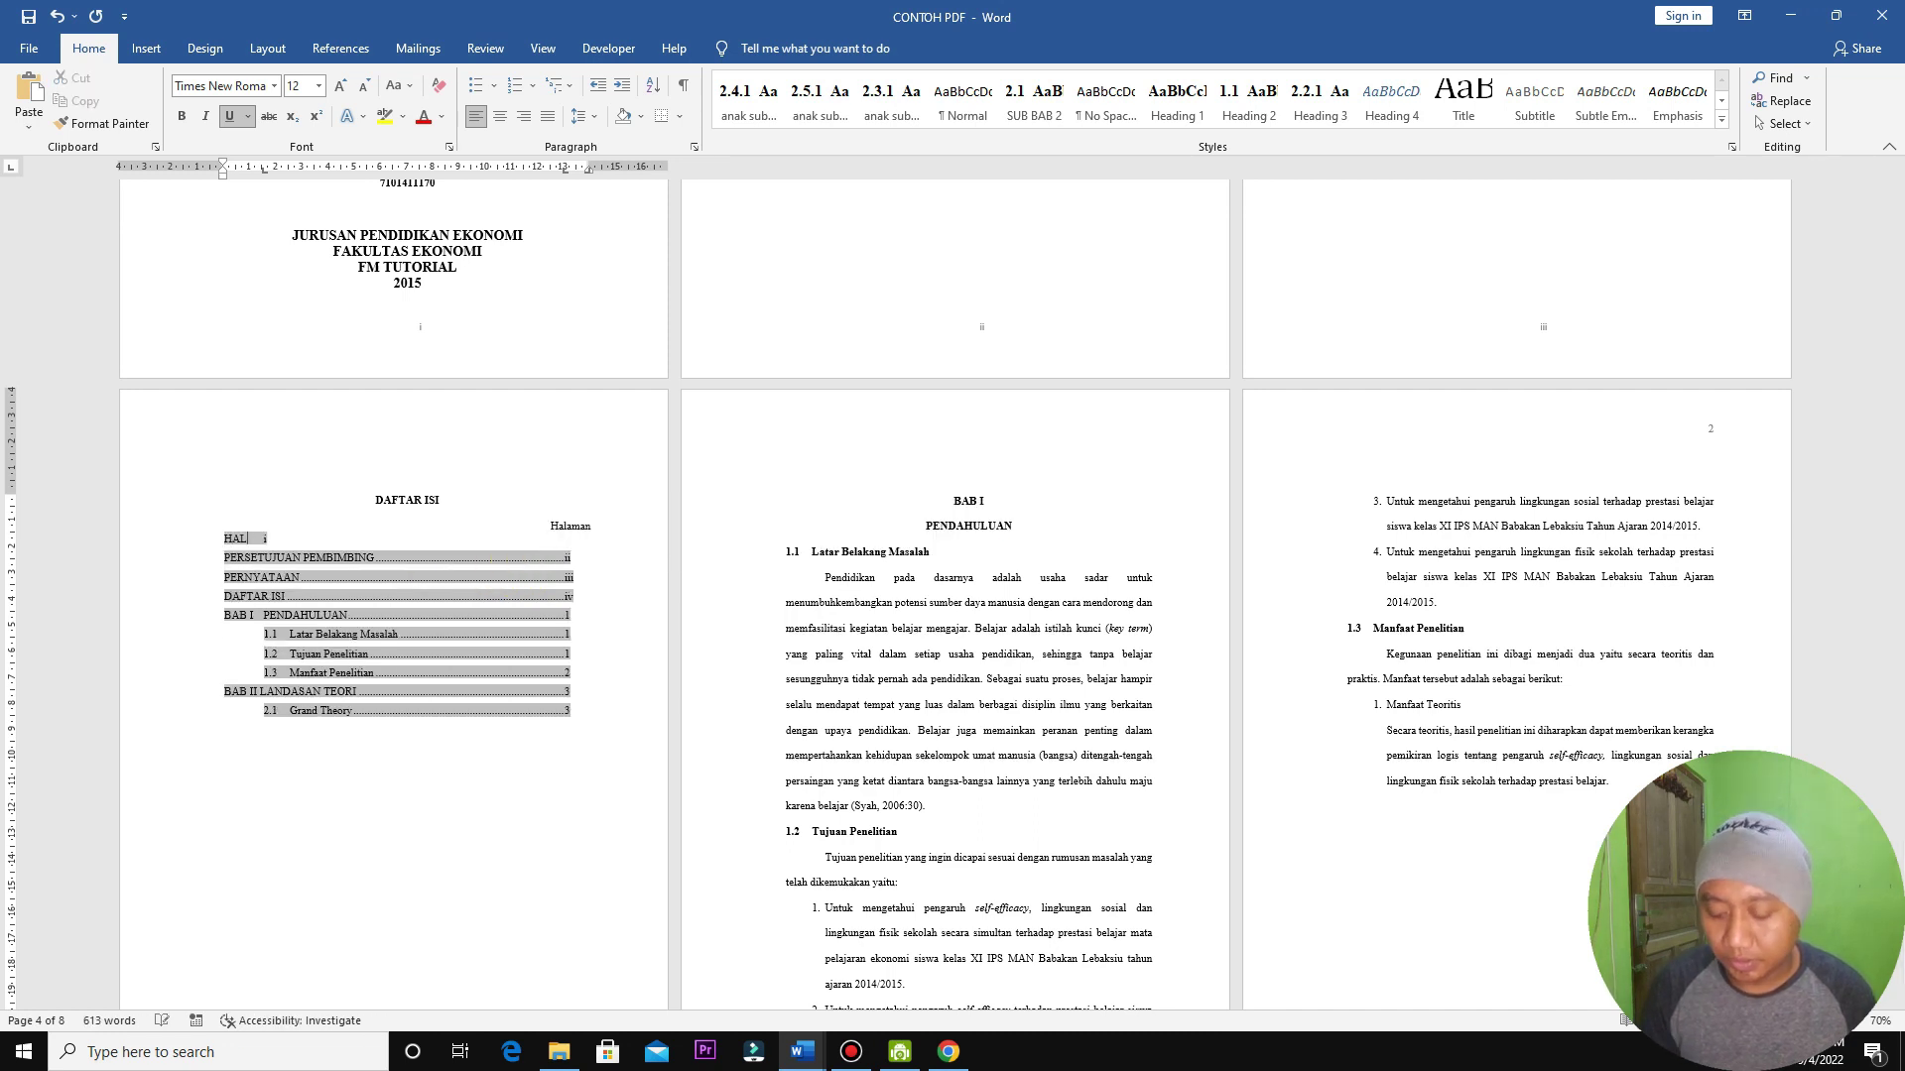
type("AMAN JUDUL")
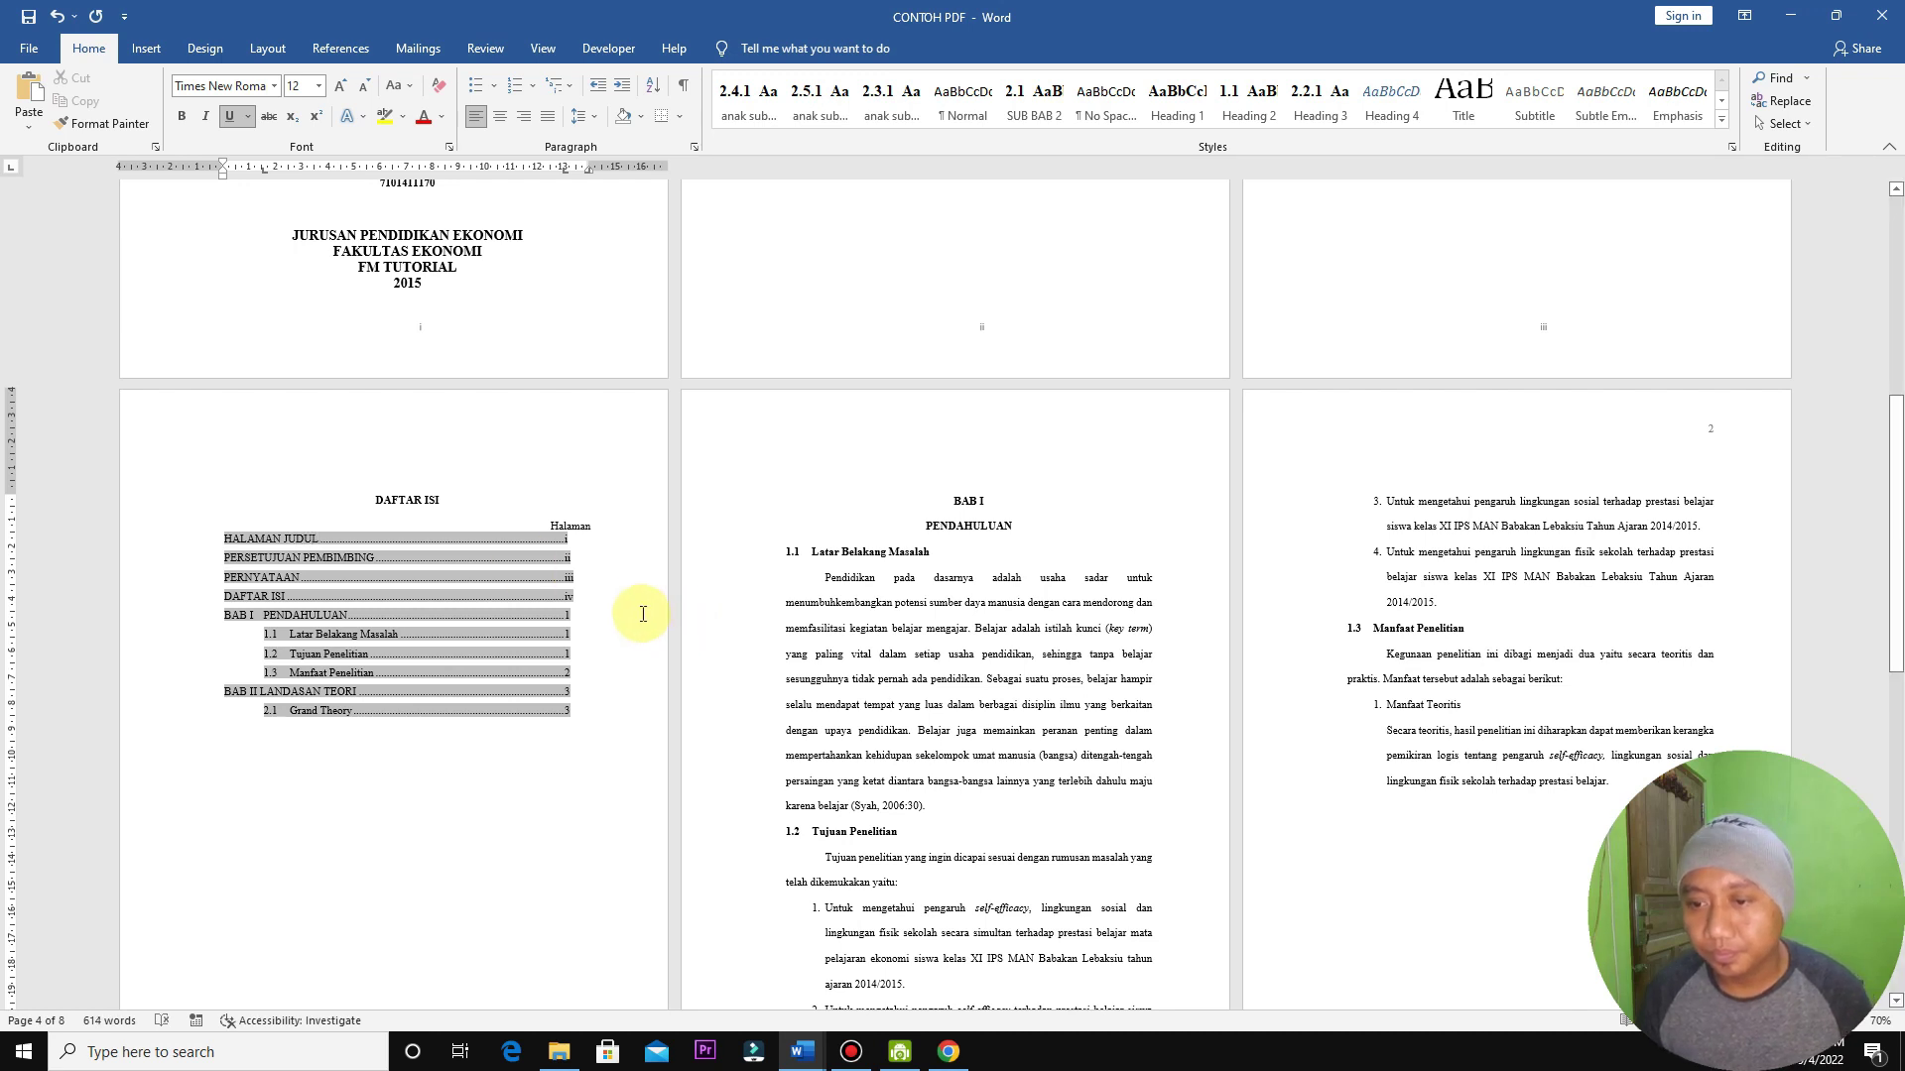
left_click_drag(502, 574, 349, 535)
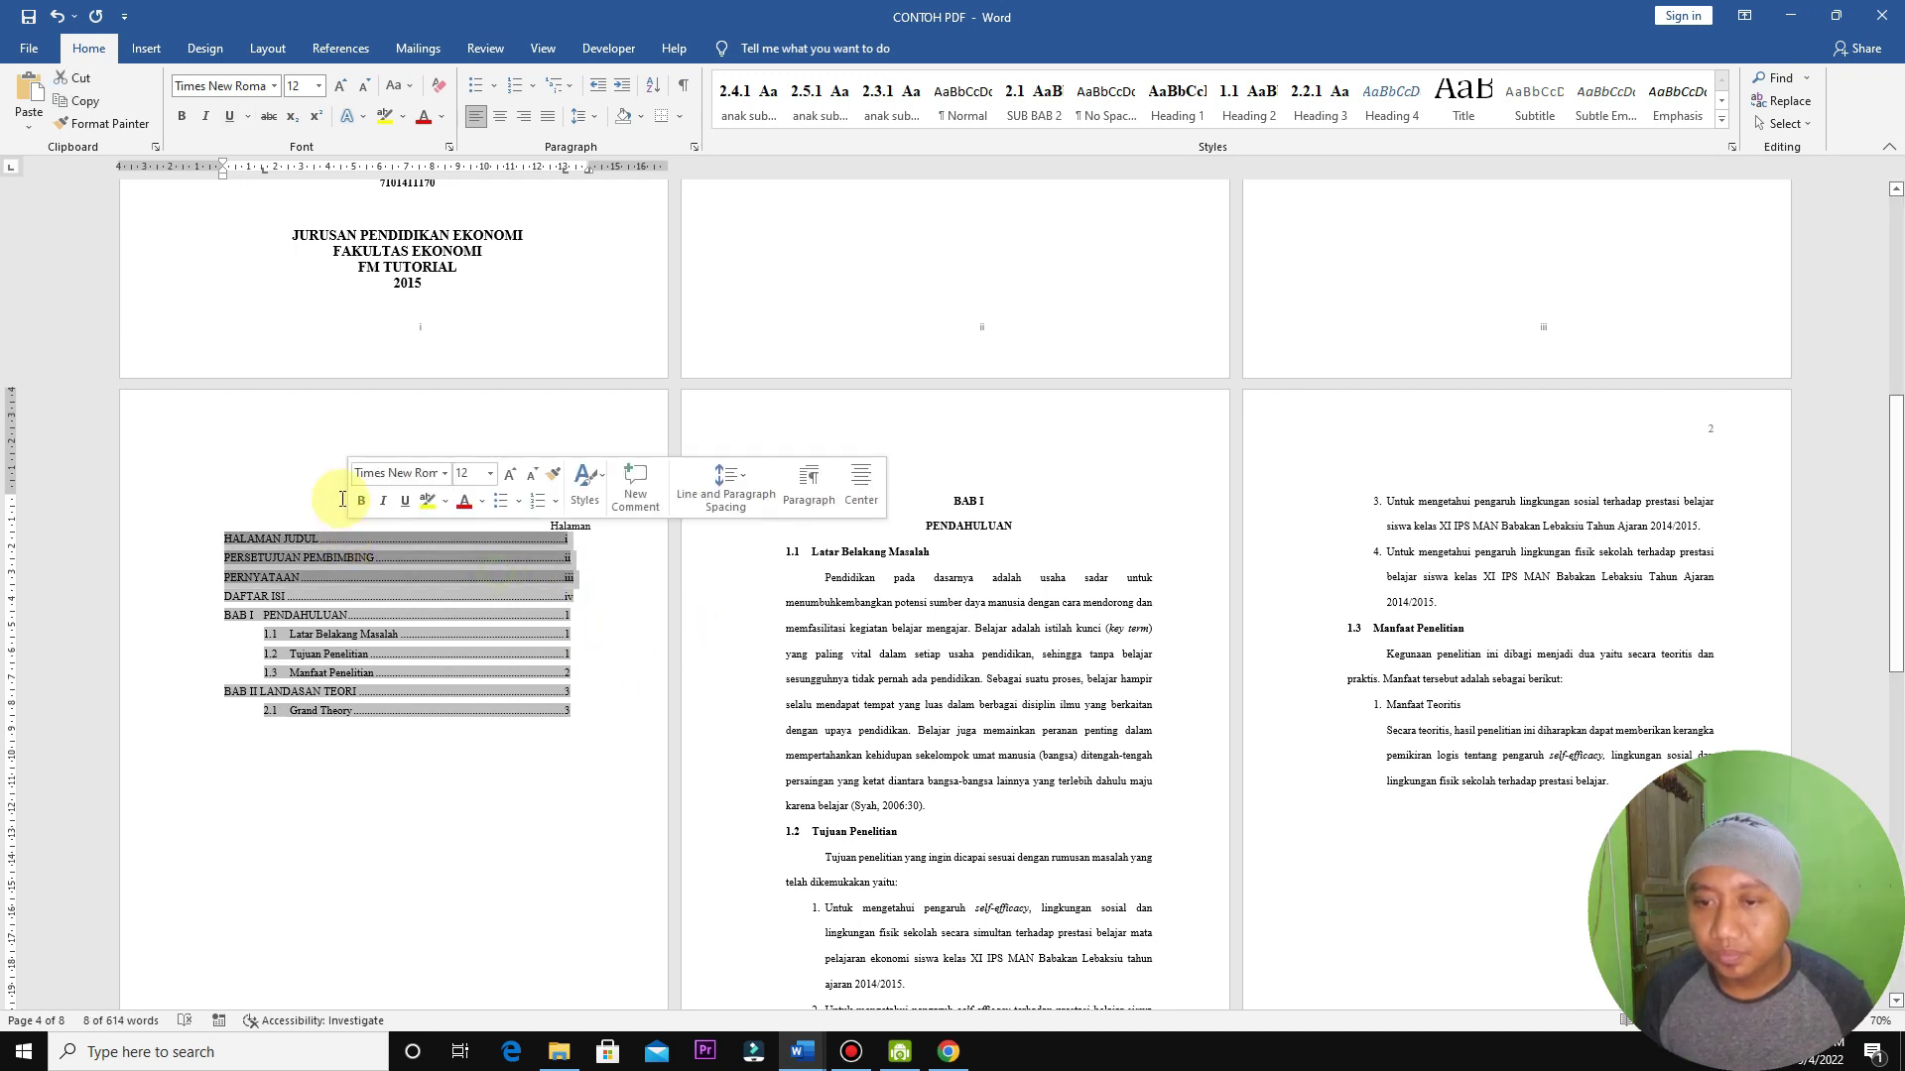
left_click(345, 499)
scroll(446, 660, "down", 1)
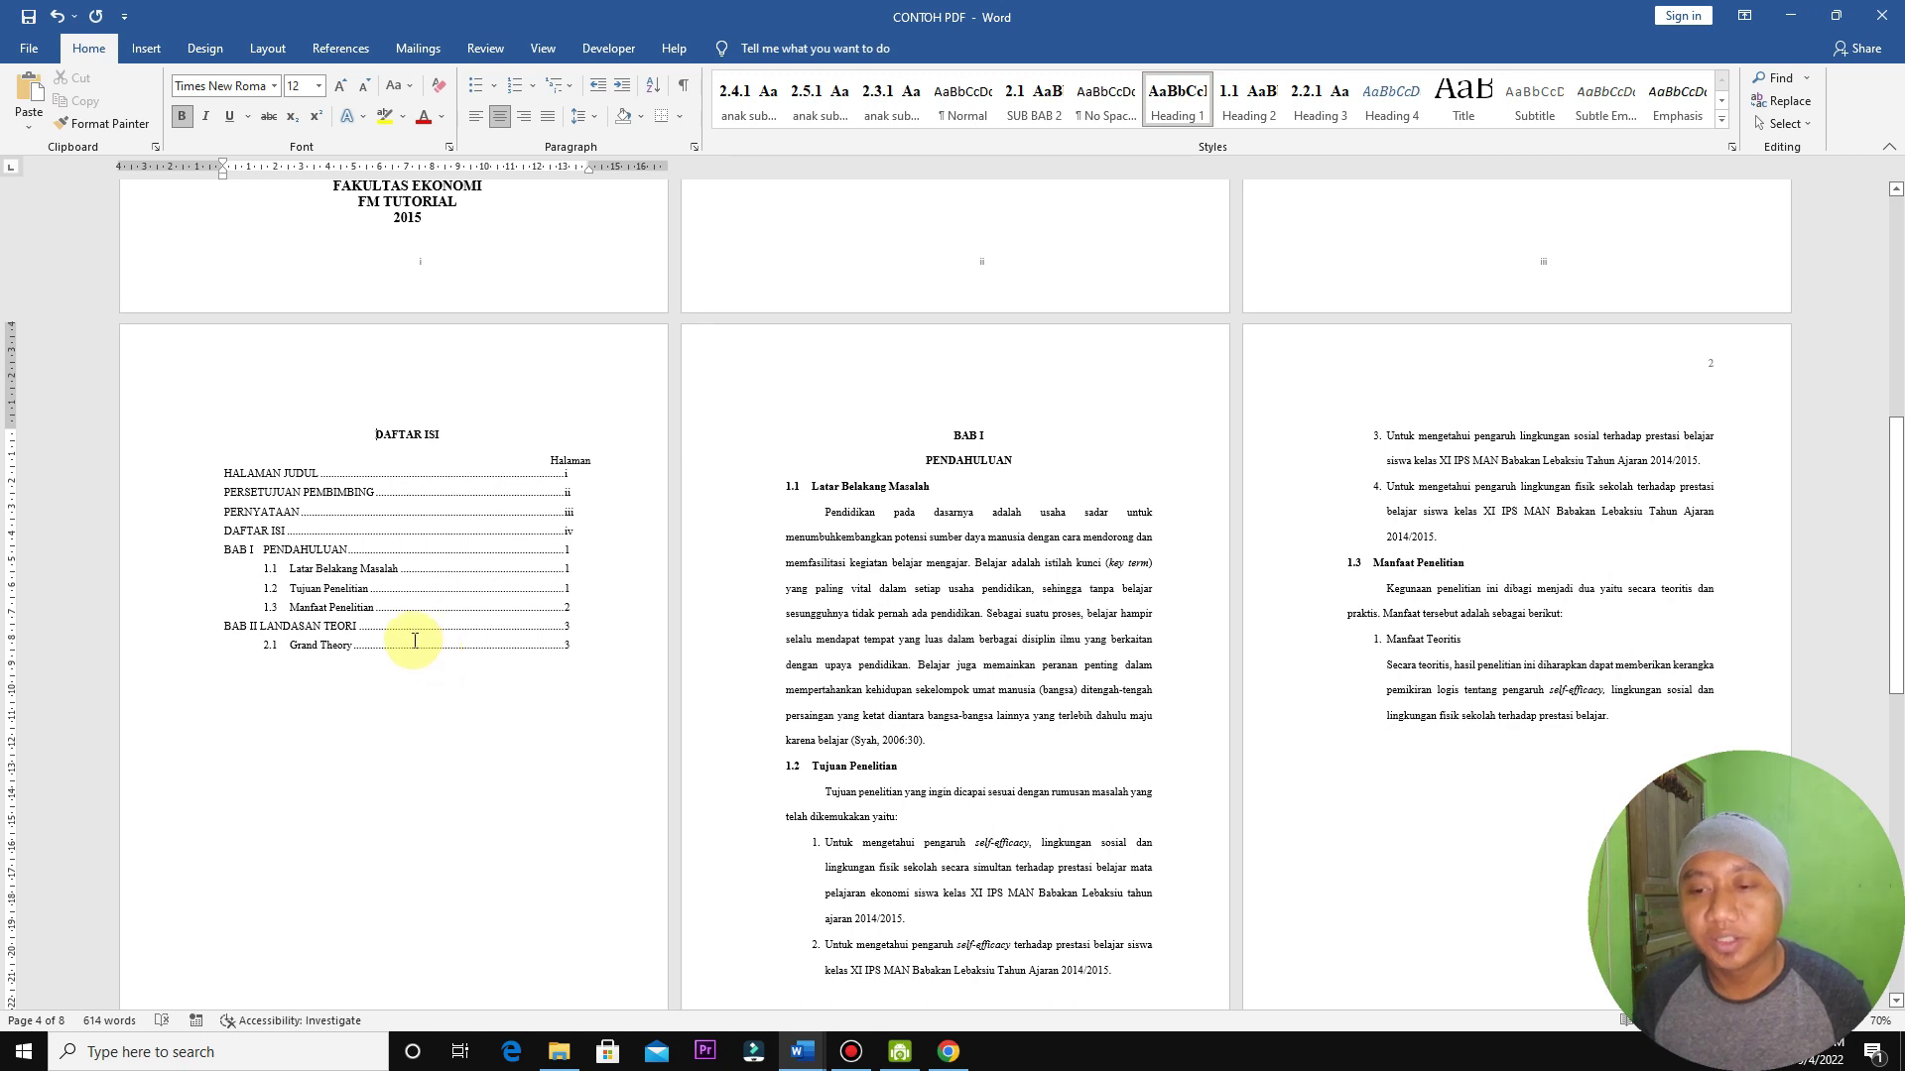
left_click(852, 1054)
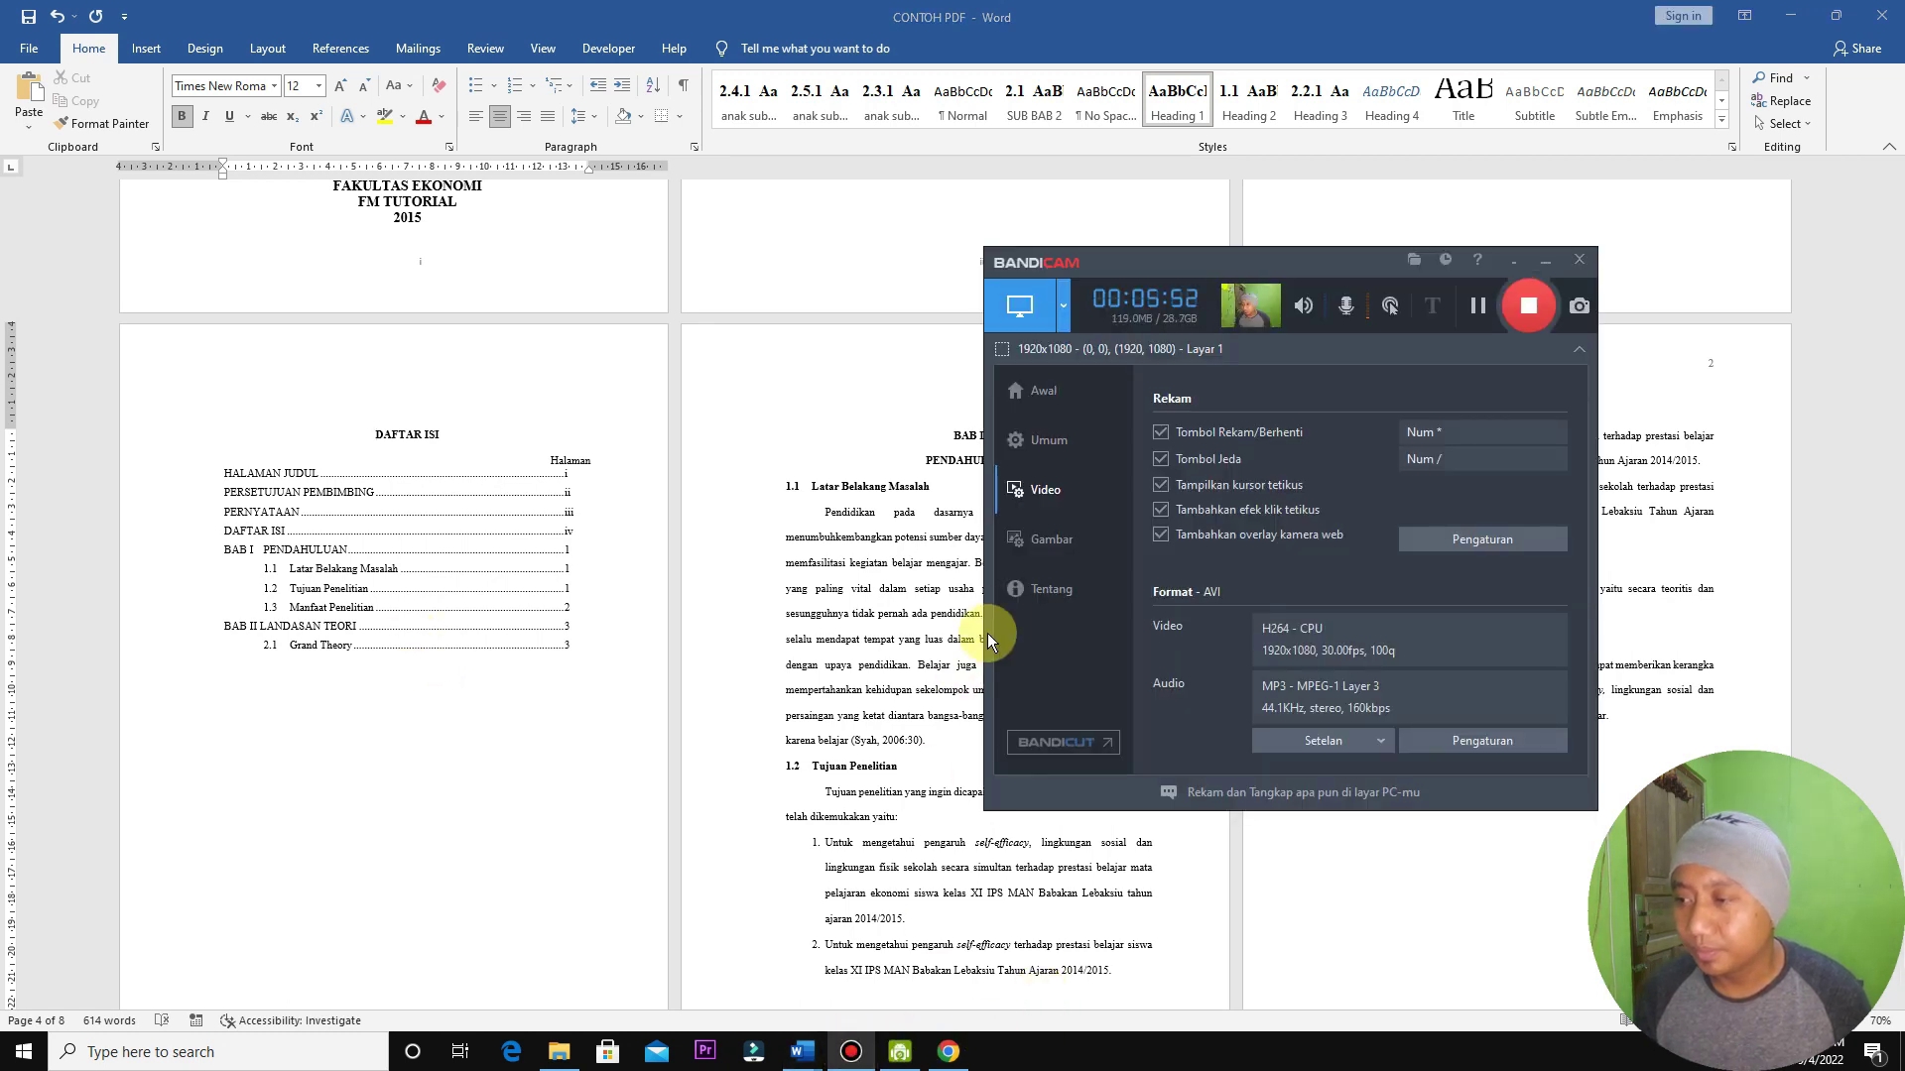